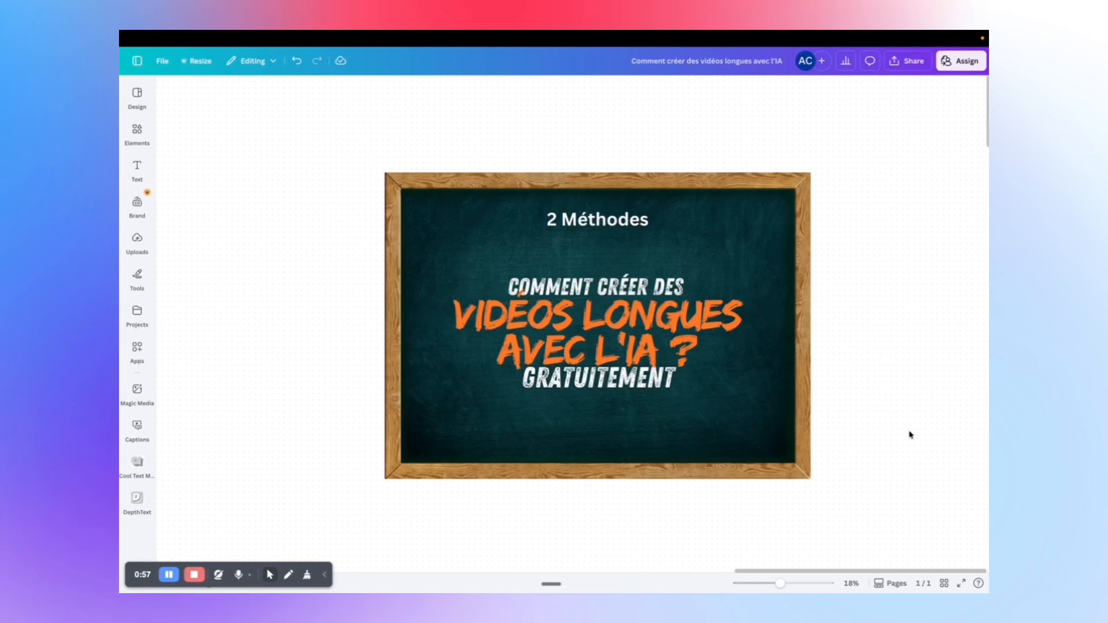
- Examine the "Méthode 1: Contrôle Séquentiel (Grok)" section of the whiteboard
{"action": "scroll", "coordinate": [909, 432], "scroll_direction": "down", "scroll_amount": 5}
{"action": "scroll", "coordinate": [909, 433], "scroll_direction": "down", "scroll_amount": 10}
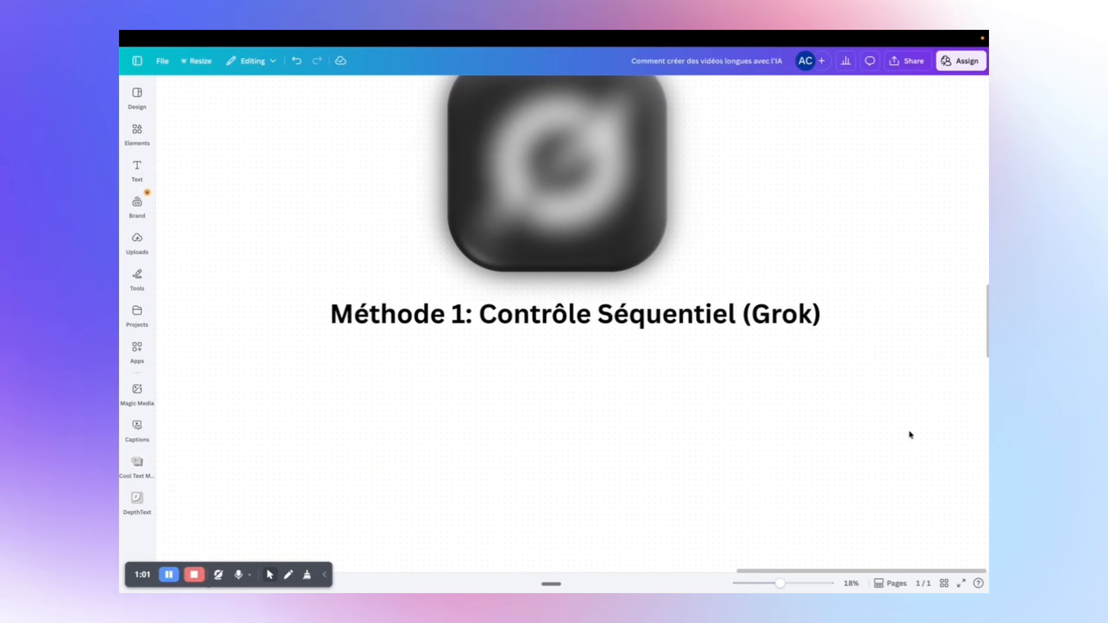
{"action": "scroll", "coordinate": [910, 433], "scroll_direction": "up", "scroll_amount": 3}
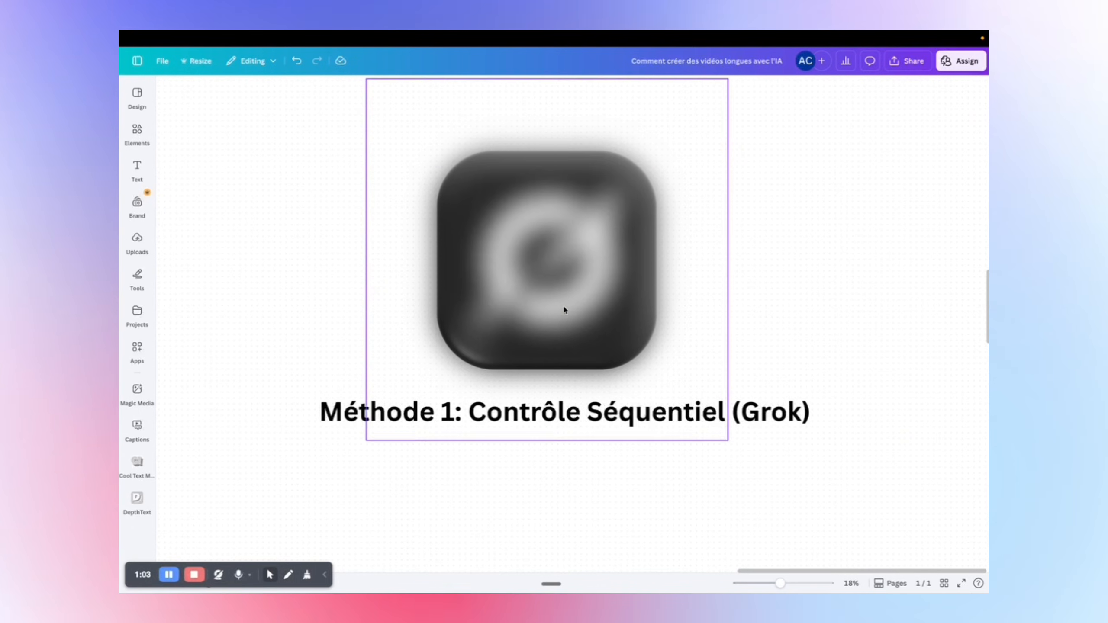
{"action": "left_click", "coordinate": [542, 302]}
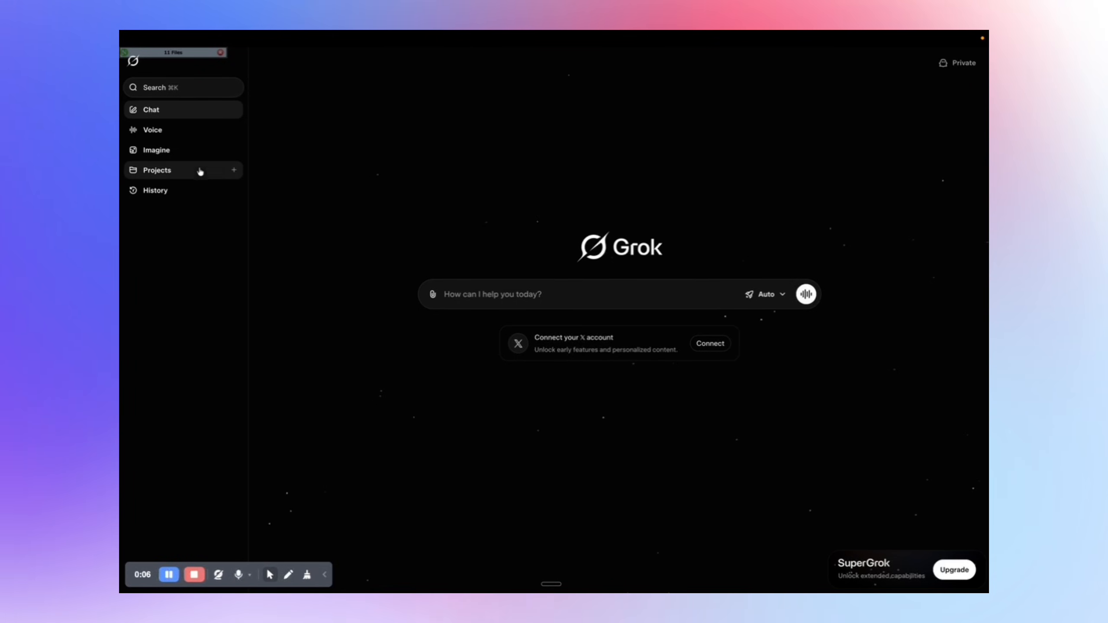
- Open Grok's Imagine generator with Image as the output type and switch to DeepL Translate
{"action": "left_click", "coordinate": [165, 150]}
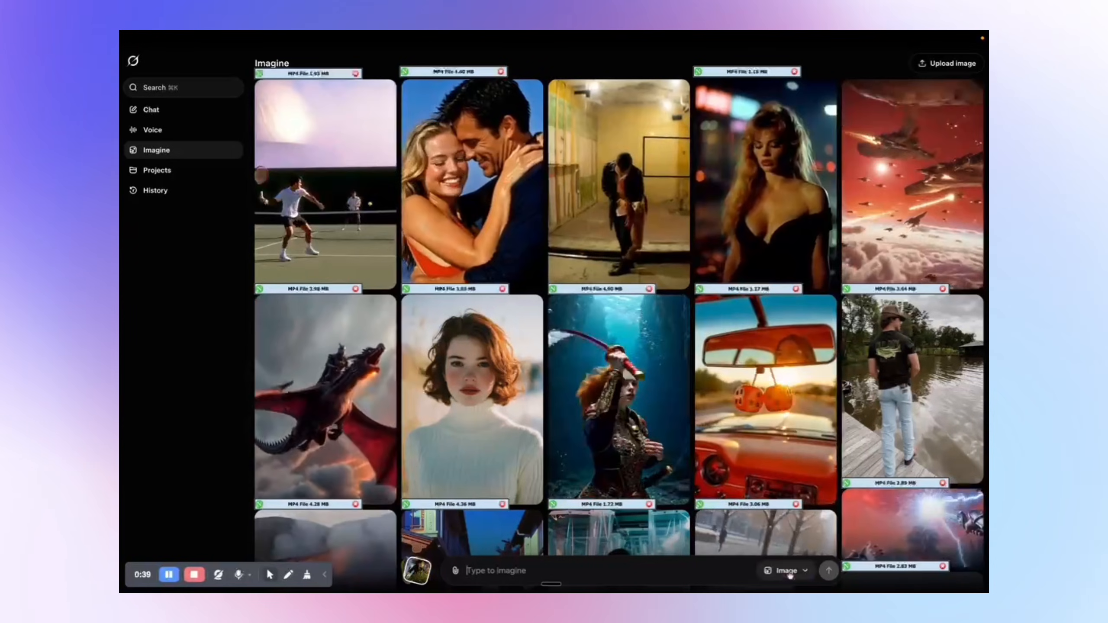
{"action": "left_click", "coordinate": [787, 571]}
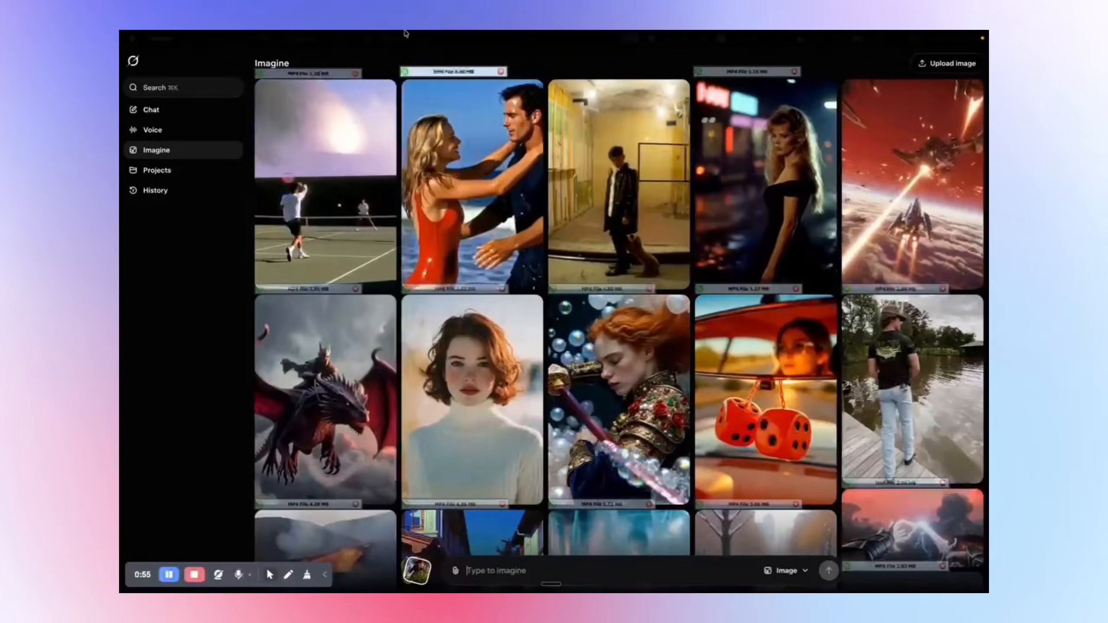
{"action": "mouse_move", "coordinate": [404, 34]}
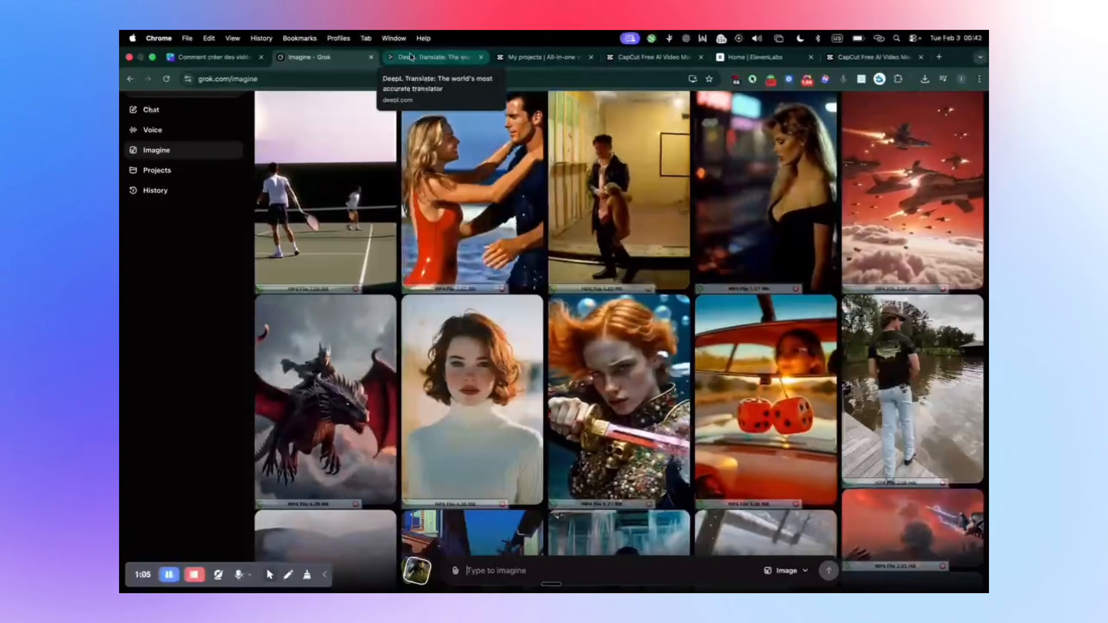
{"action": "left_click", "coordinate": [409, 56]}
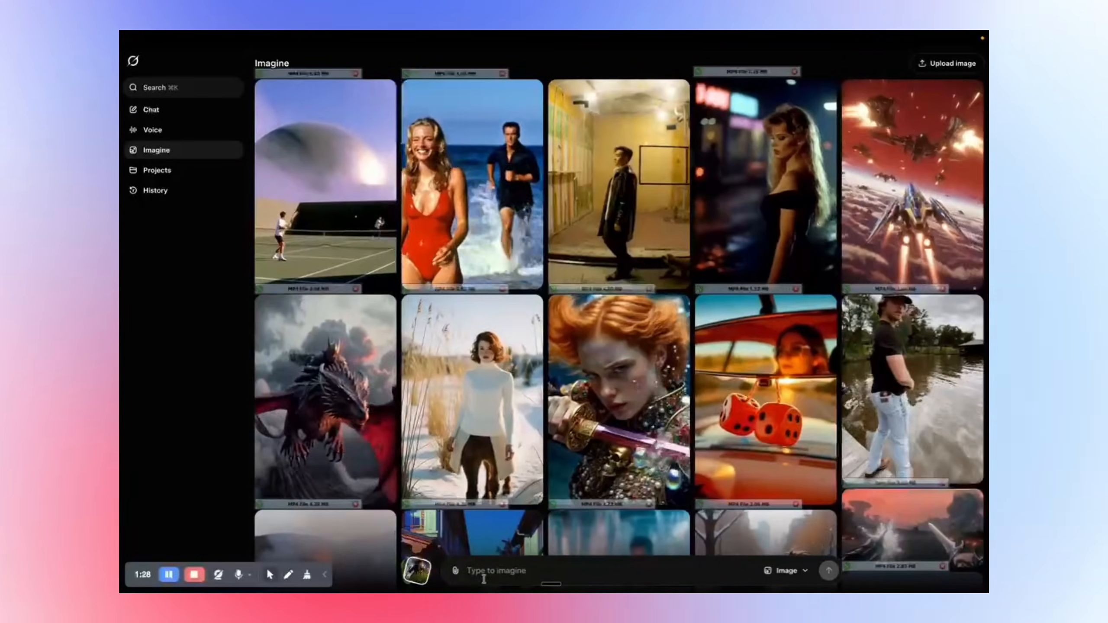
- Generate images in Grok Imagine from "a 3d pixar style animation of A girl dressed in a red hood walks through the forest at dawn."
{"action": "type", "text": "a pi"}
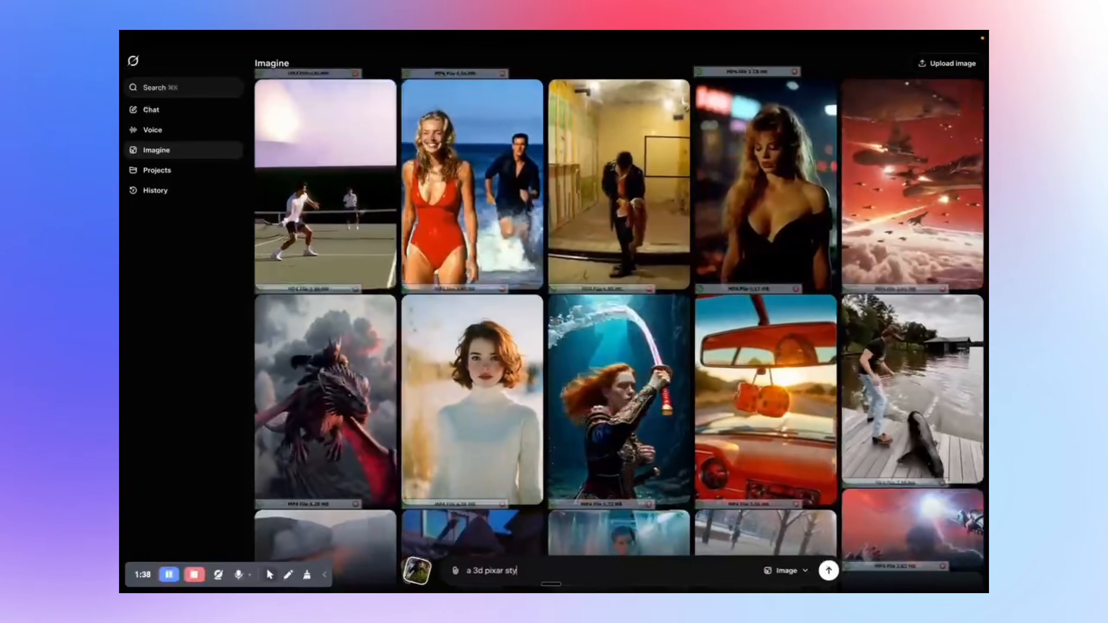
{"action": "type", "text": "mation"}
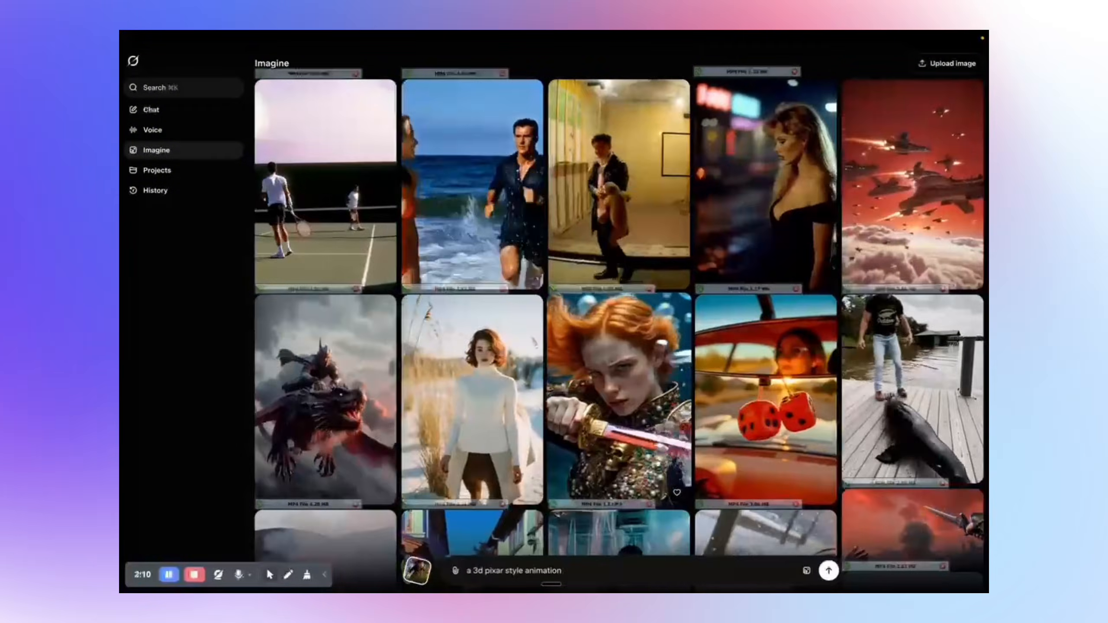
{"action": "type", "text": "of"}
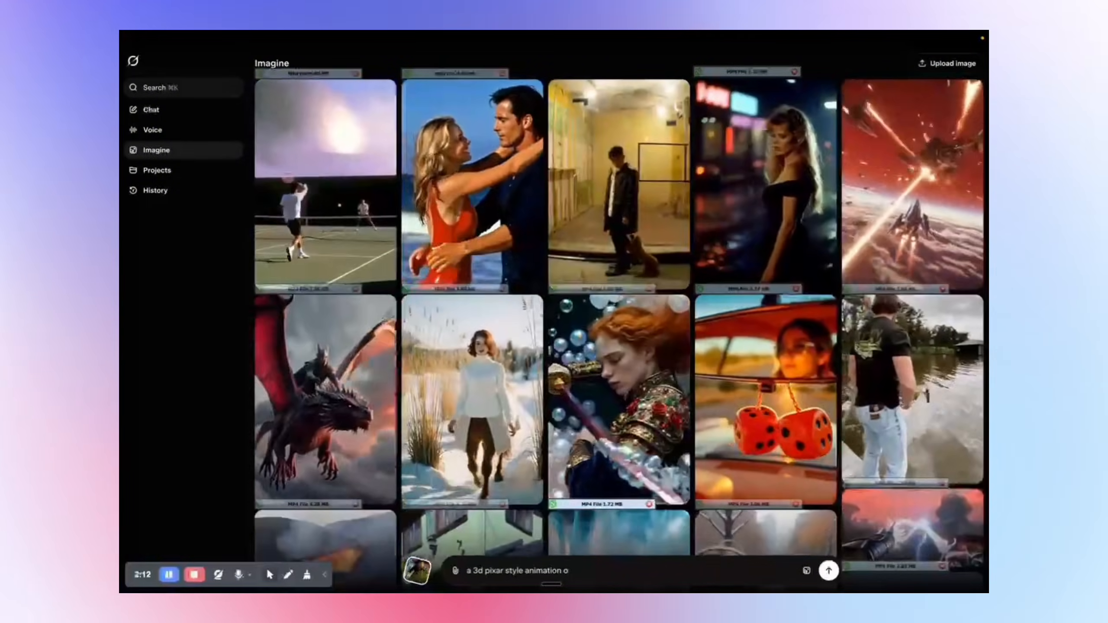
{"action": "type", "text": "A girl dressed in a red hood walks through the forest at dawn."}
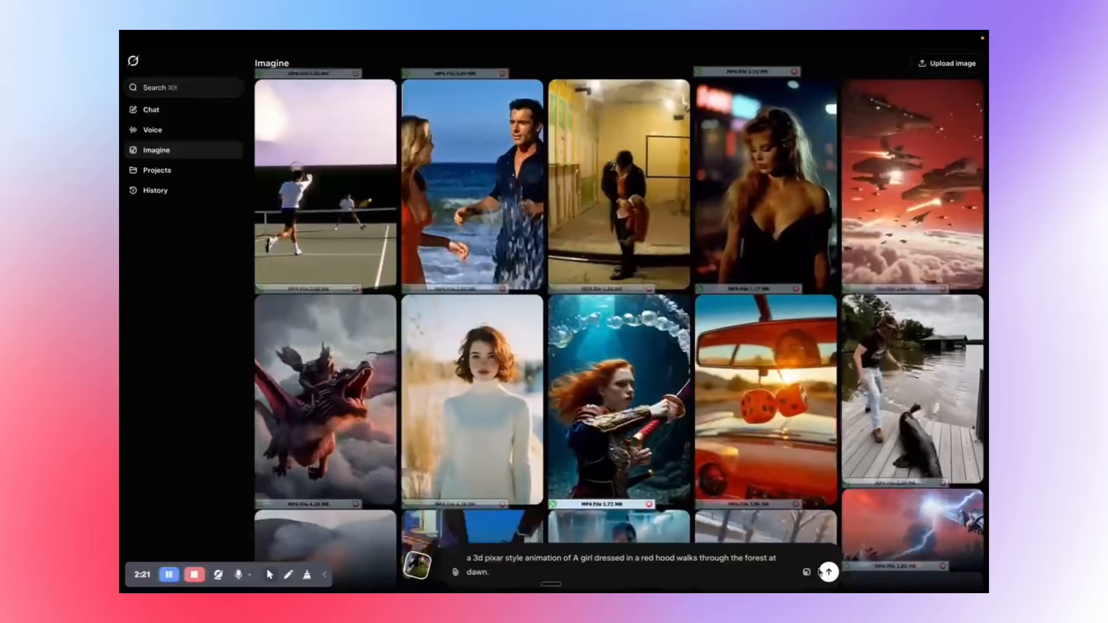
{"action": "left_click", "coordinate": [828, 573]}
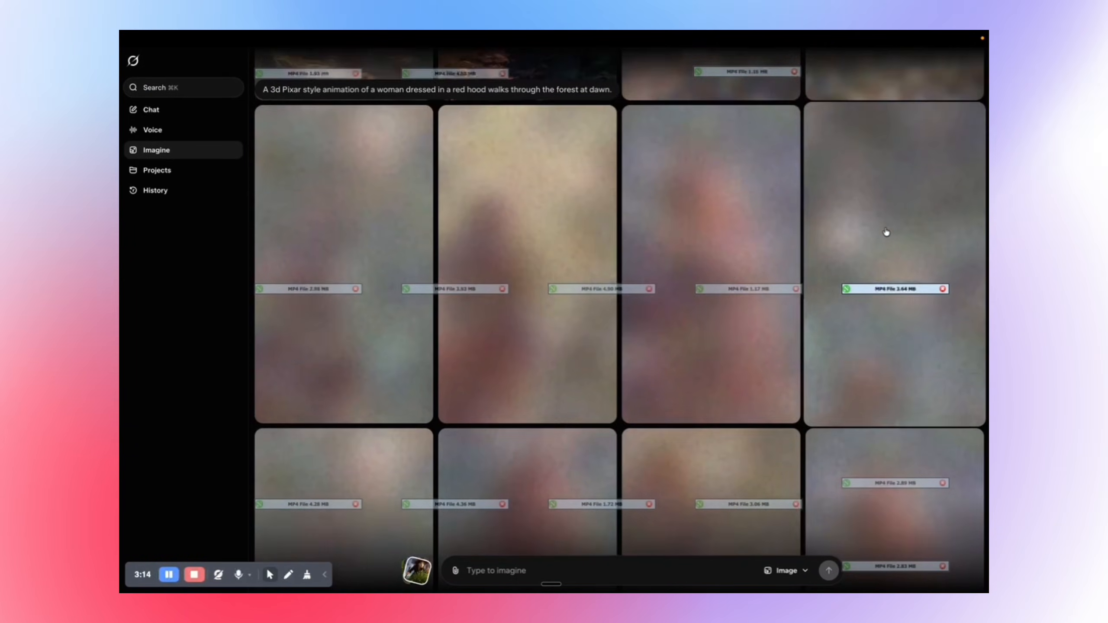
- Browse the generated images and open the side view of the red-hooded figure among red-leaved trees
{"action": "scroll", "coordinate": [885, 233], "scroll_direction": "down", "scroll_amount": 4}
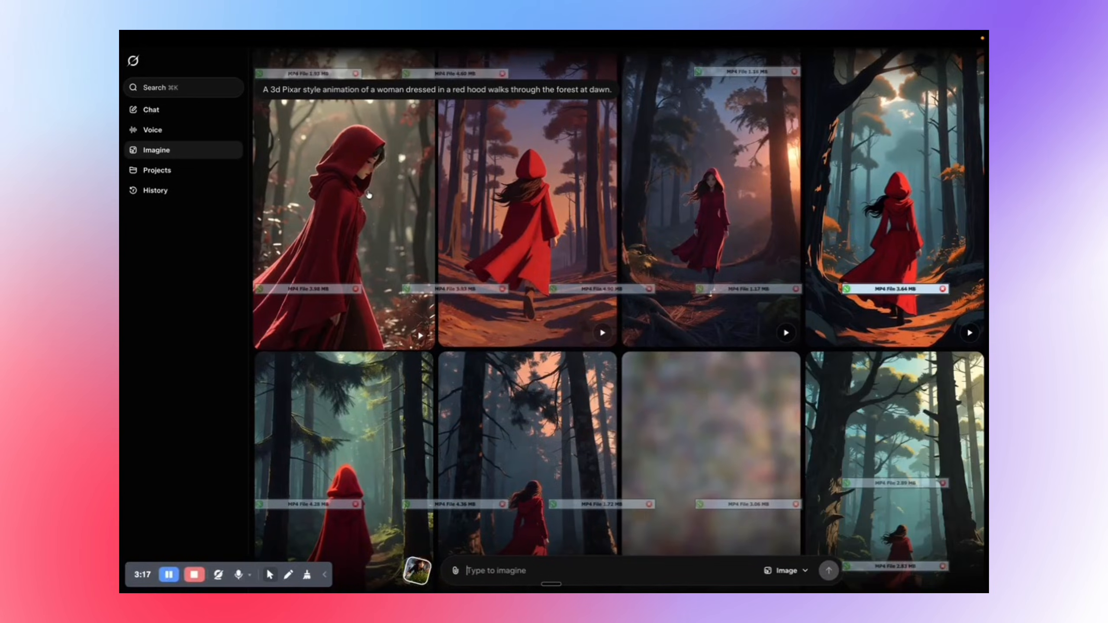
{"action": "scroll", "coordinate": [372, 190], "scroll_direction": "up", "scroll_amount": 2}
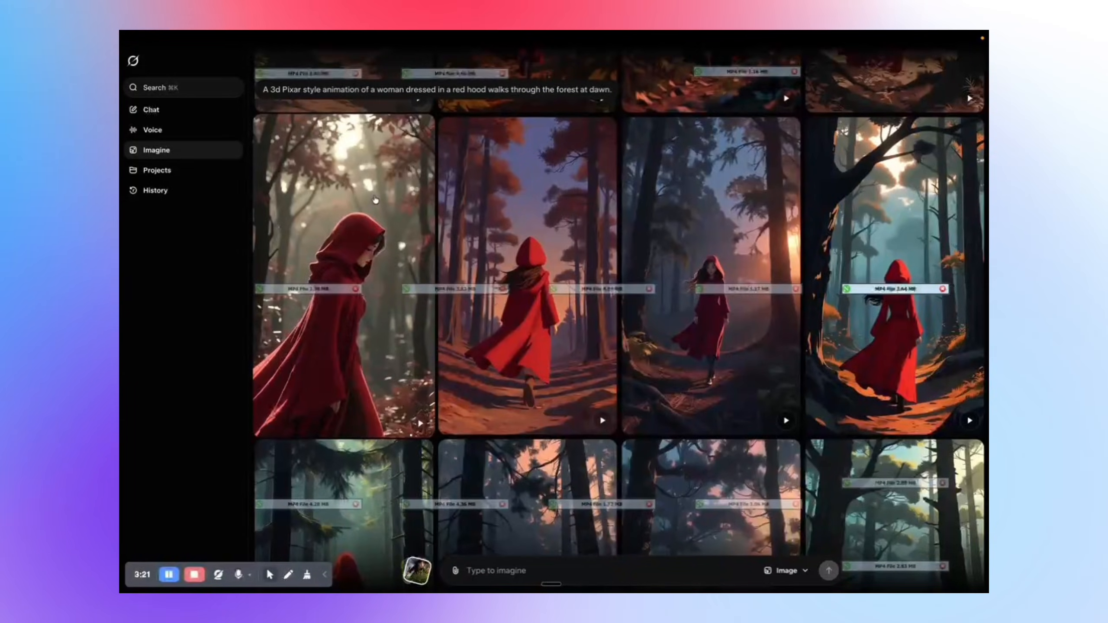
{"action": "left_click", "coordinate": [375, 200]}
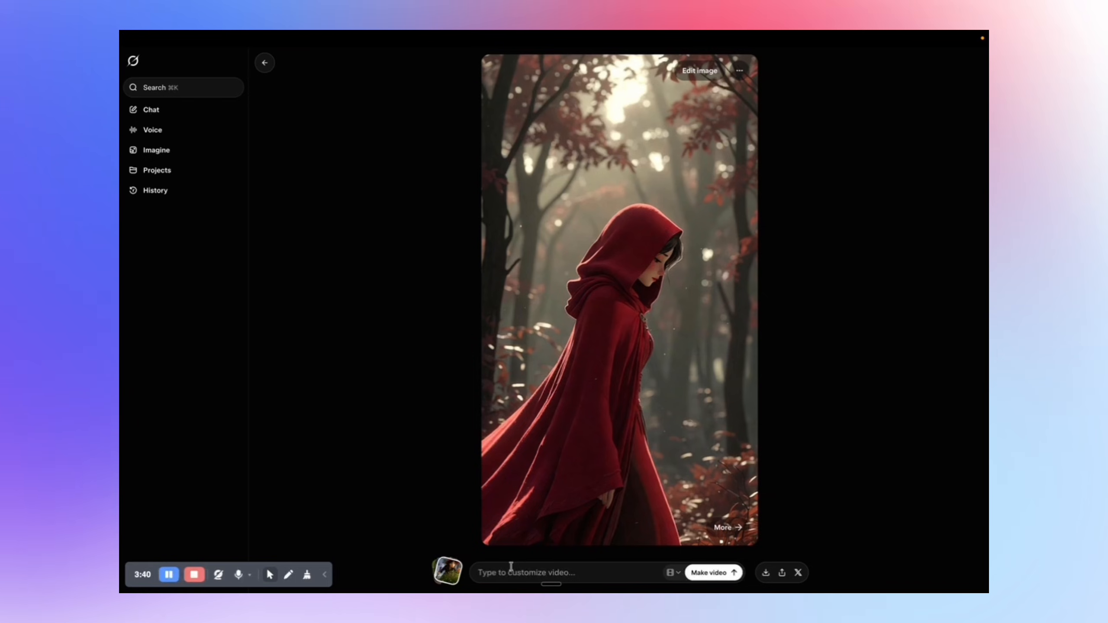
- Create a video from the image with "A girl dressed in a red hood walks through the forest at dawn. (no background music)"
{"action": "type", "text": "A girl dressed in a red hood walks through the forest at dawn."}
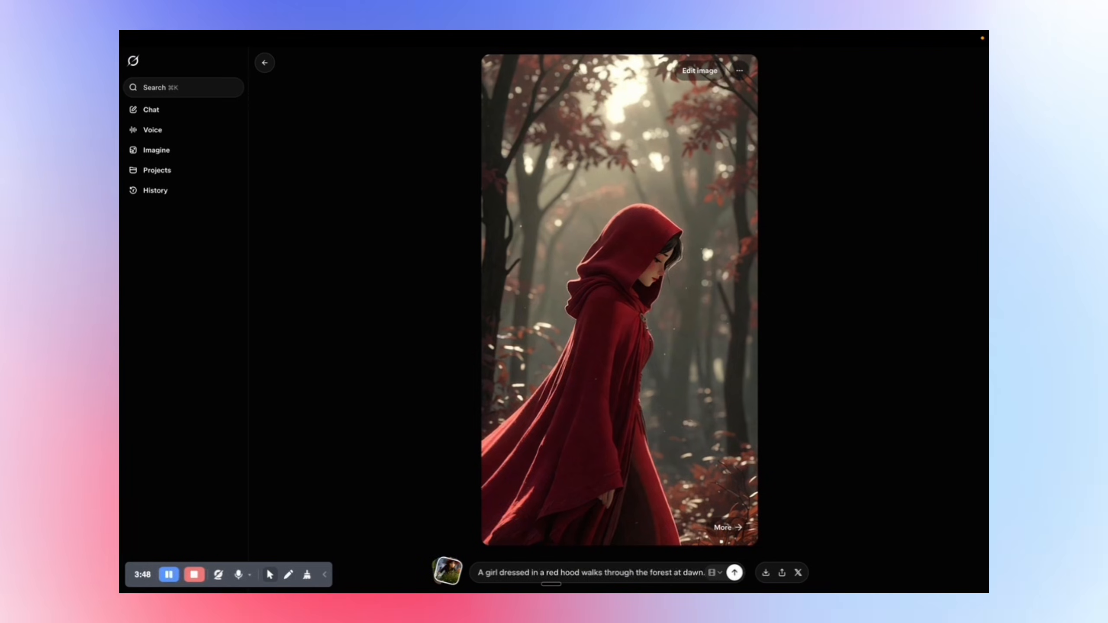
{"action": "key", "text": "shift+Return"}
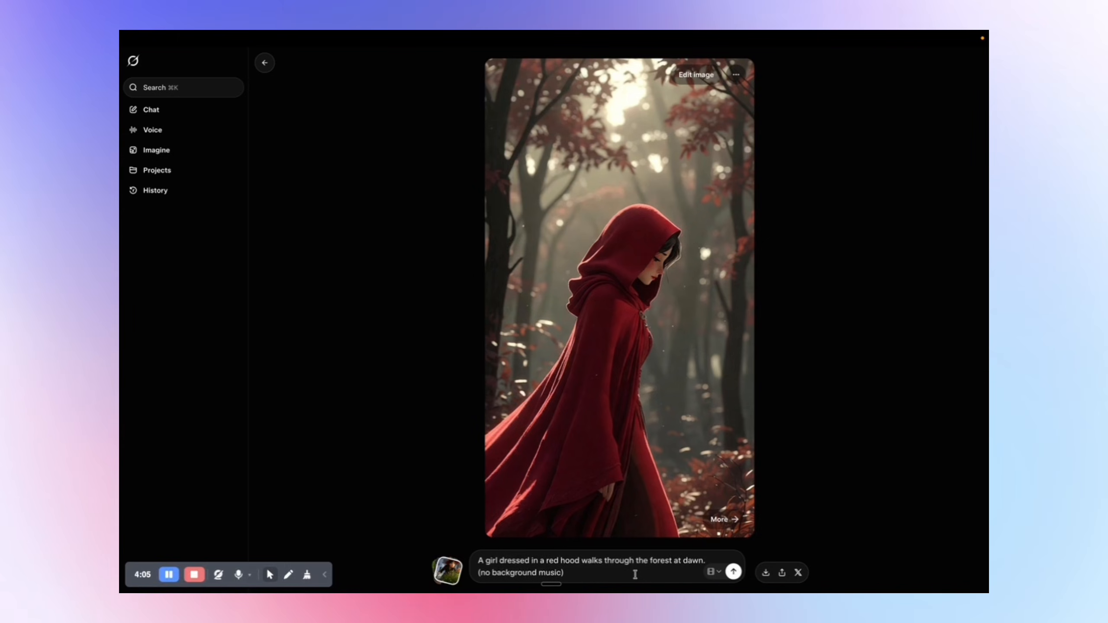
{"action": "left_click", "coordinate": [733, 572]}
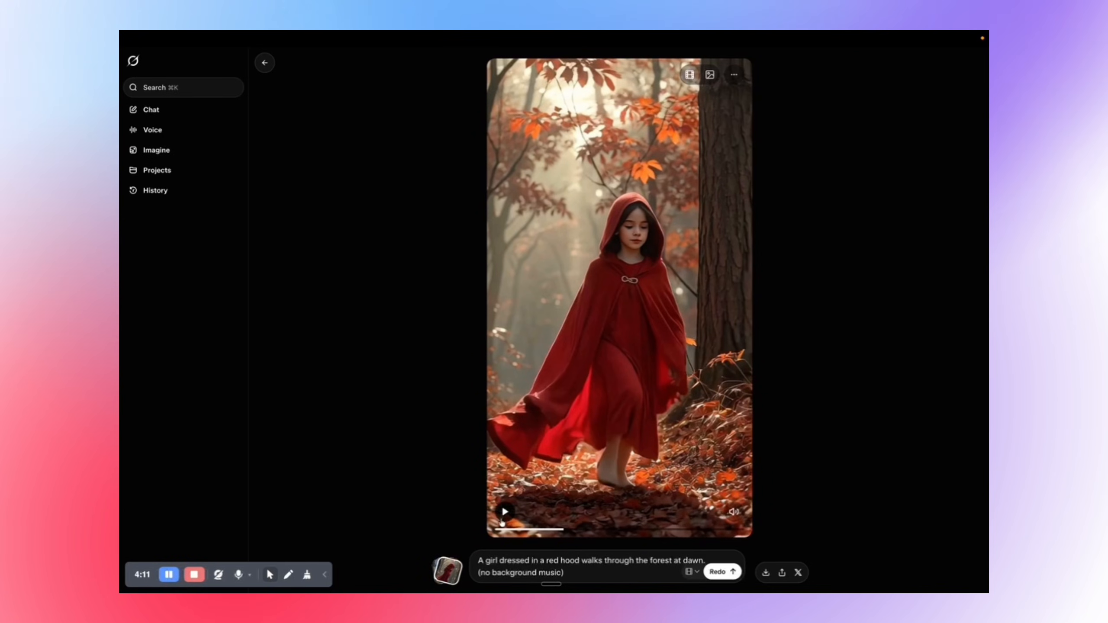
- Review the generated video, moving playback to its very last frame
{"action": "left_click", "coordinate": [504, 514]}
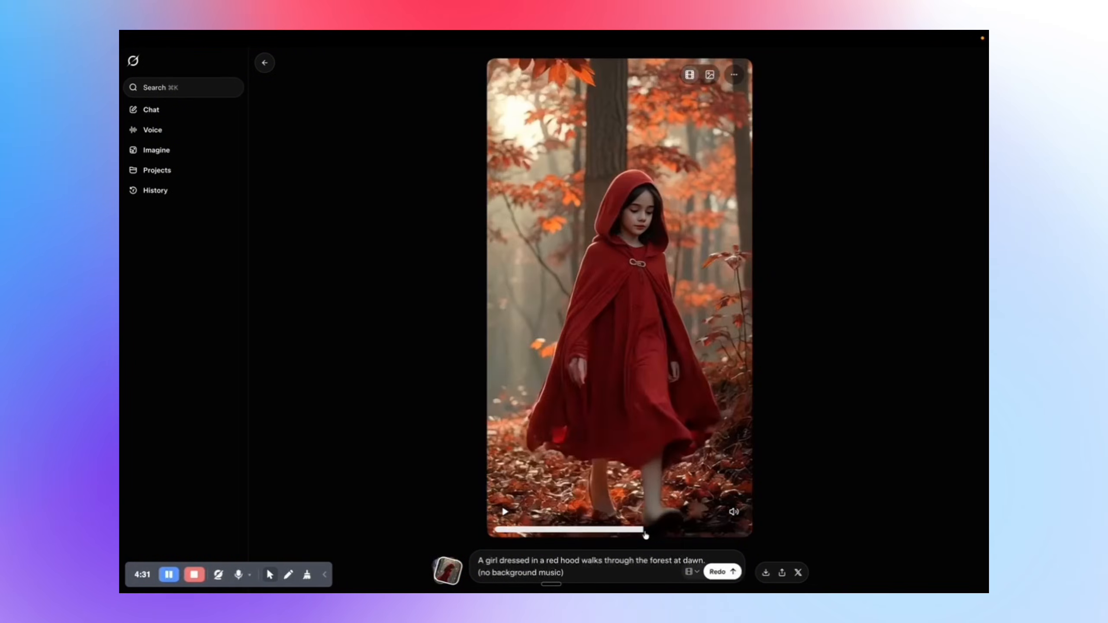
{"action": "left_click_drag", "start_coordinate": [645, 535], "coordinate": [750, 535]}
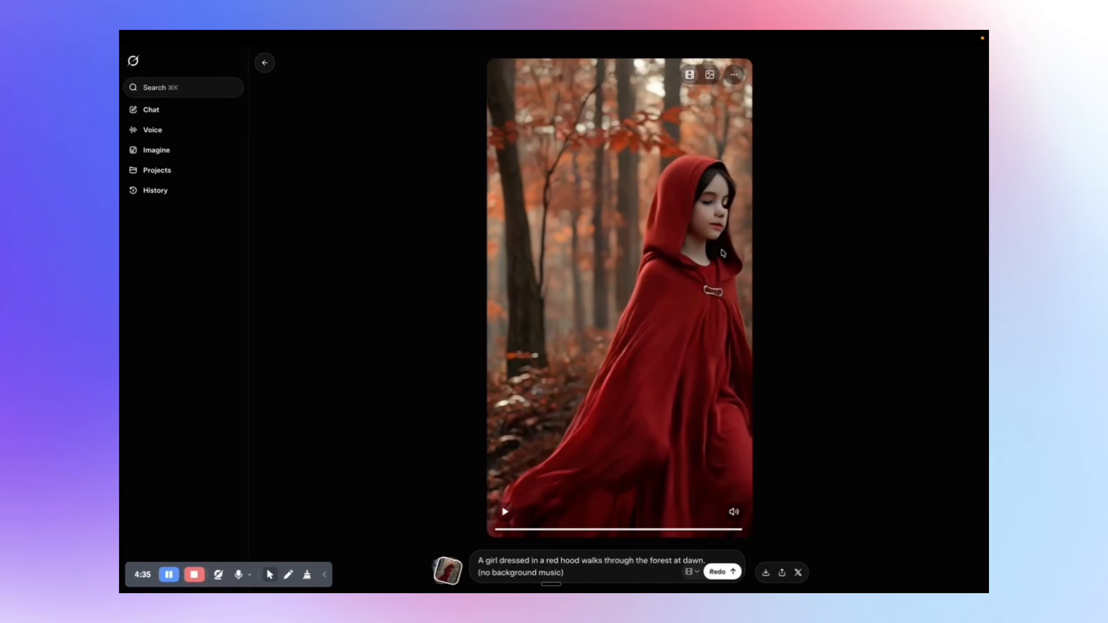
{"action": "left_click", "coordinate": [741, 534]}
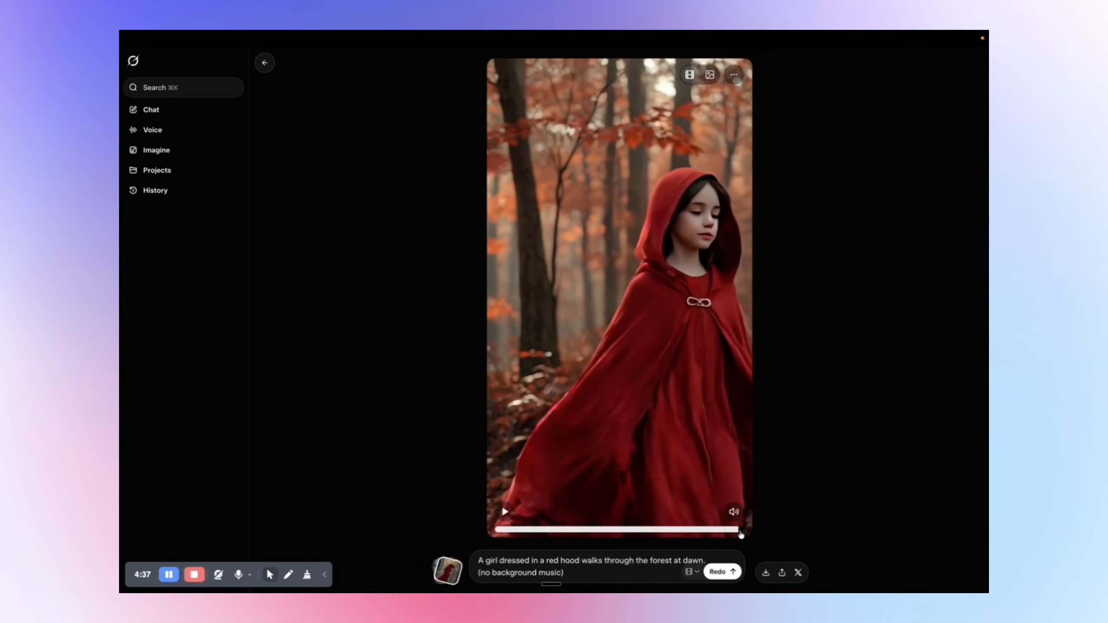
{"action": "left_click_drag", "start_coordinate": [741, 534], "coordinate": [746, 533]}
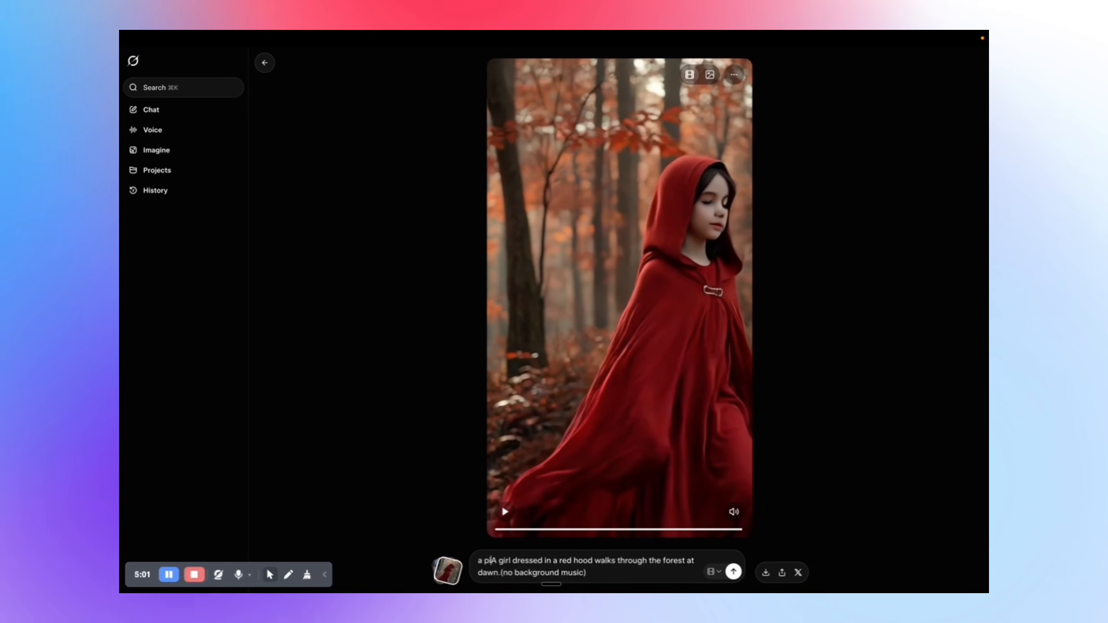
- Put "a 3d pixar style animation of" at the start of the video prompt and regenerate the video
{"action": "type", "text": "xar "}
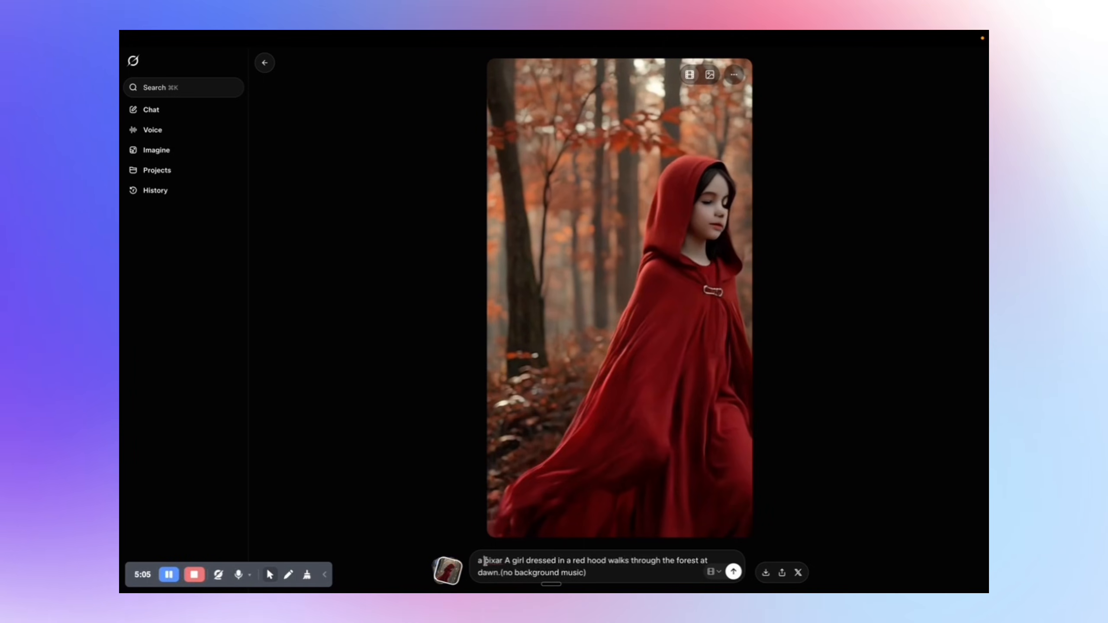
{"action": "type", "text": "3d "}
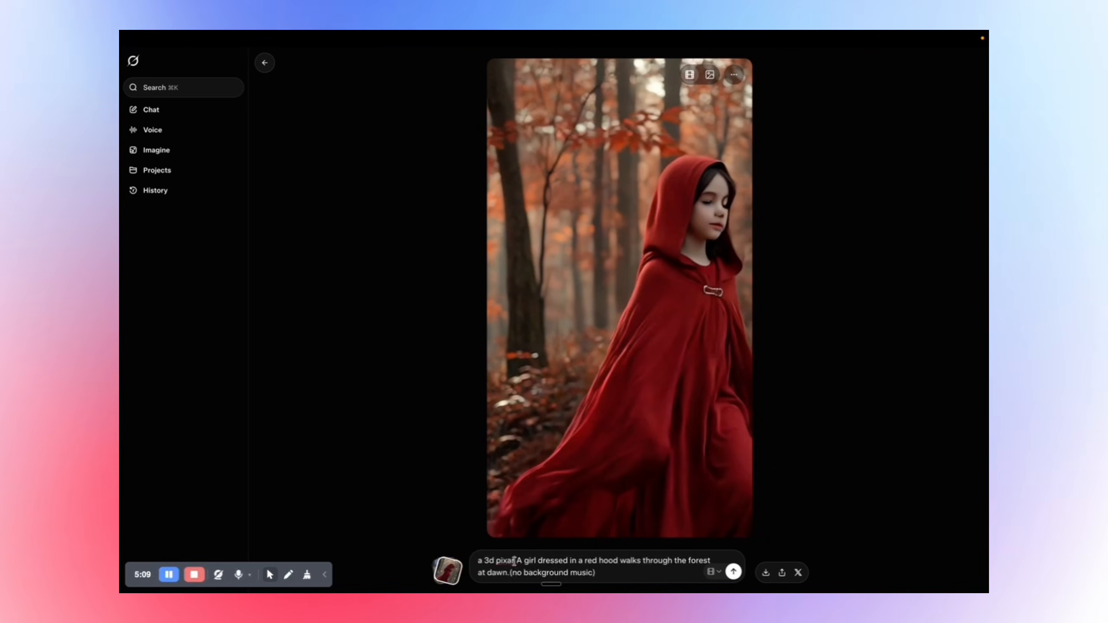
{"action": "type", "text": " style anim"}
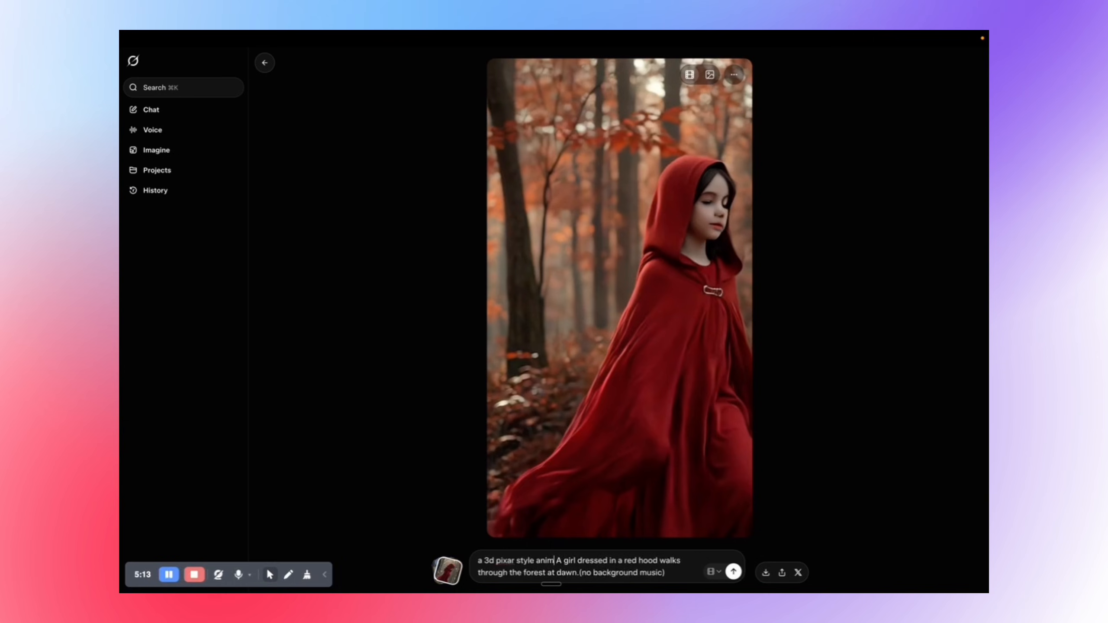
{"action": "type", "text": "ation o"}
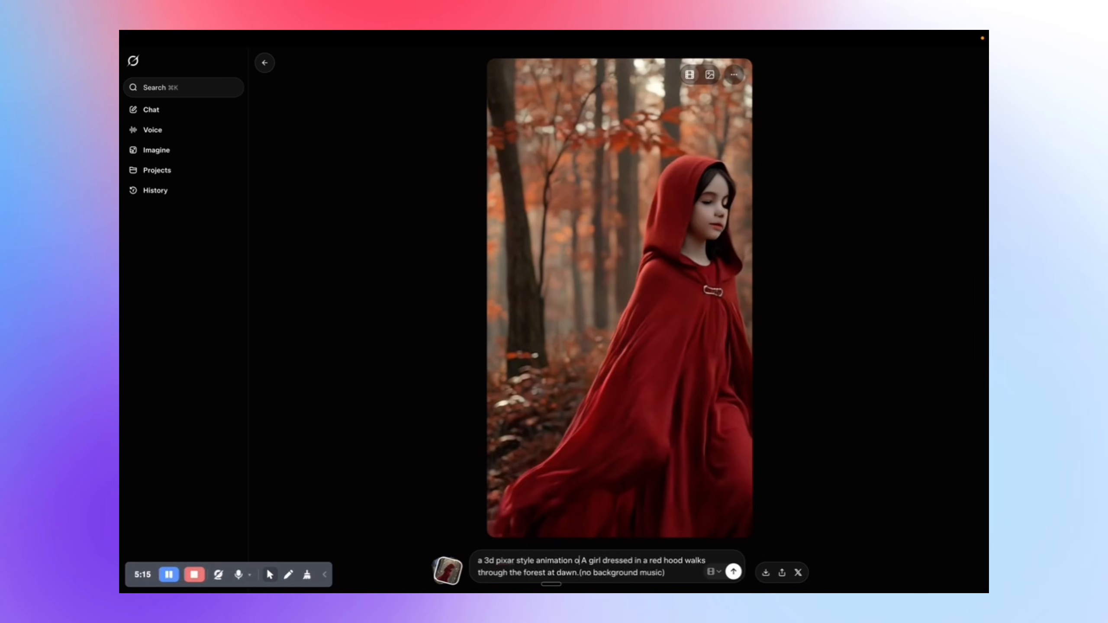
{"action": "type", "text": "f"}
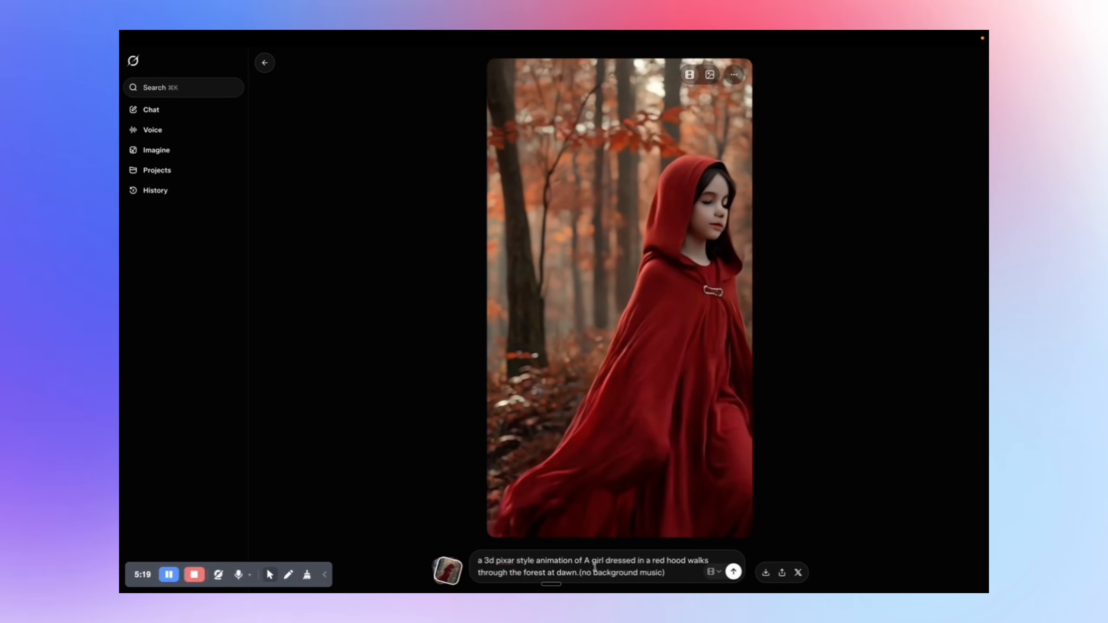
{"action": "left_click", "coordinate": [732, 572]}
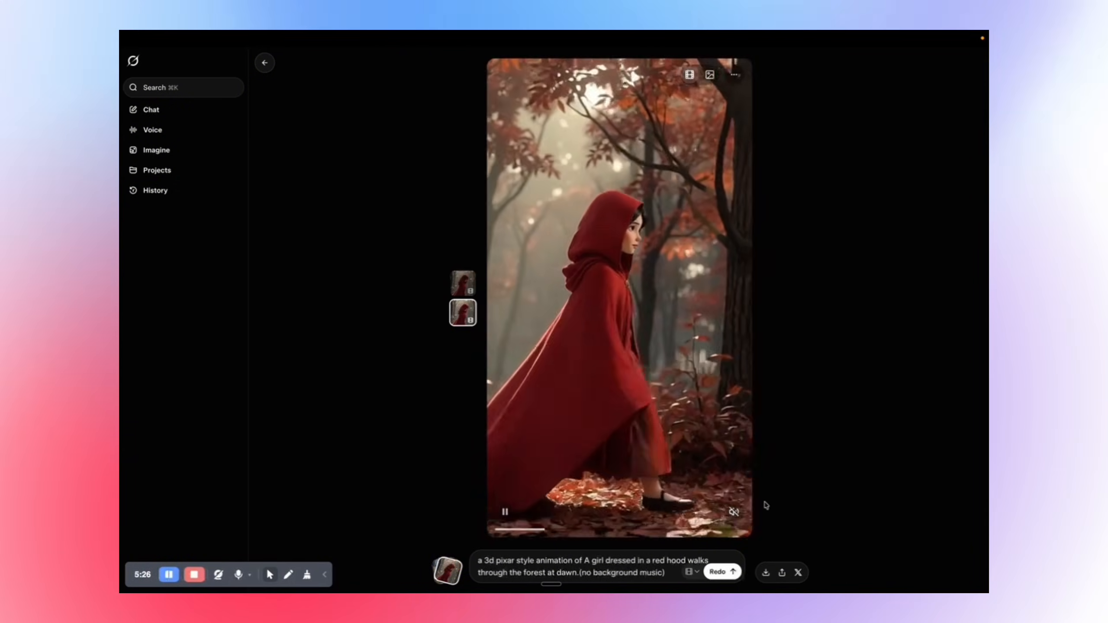
- Unmute the regenerated video, pause it and move playback to its last frame
{"action": "left_click", "coordinate": [740, 514]}
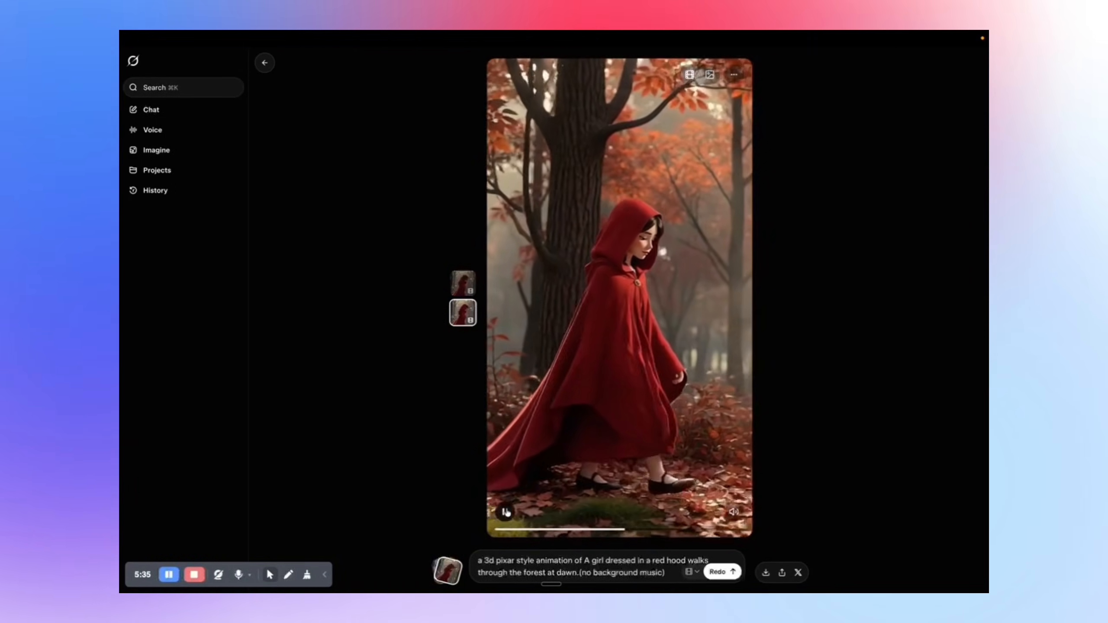
{"action": "left_click", "coordinate": [505, 512]}
{"action": "left_click_drag", "start_coordinate": [627, 532], "coordinate": [747, 536]}
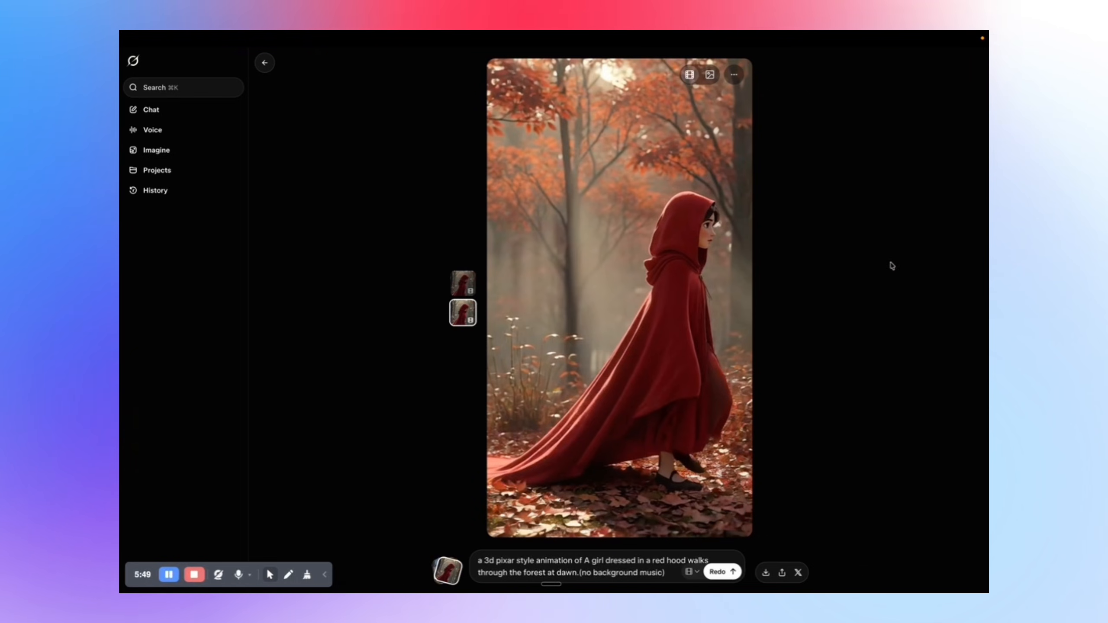
- Save the current video frame as "videoframe_5991 (2)" in Downloads and return to the generated images
{"action": "right_click", "coordinate": [651, 287]}
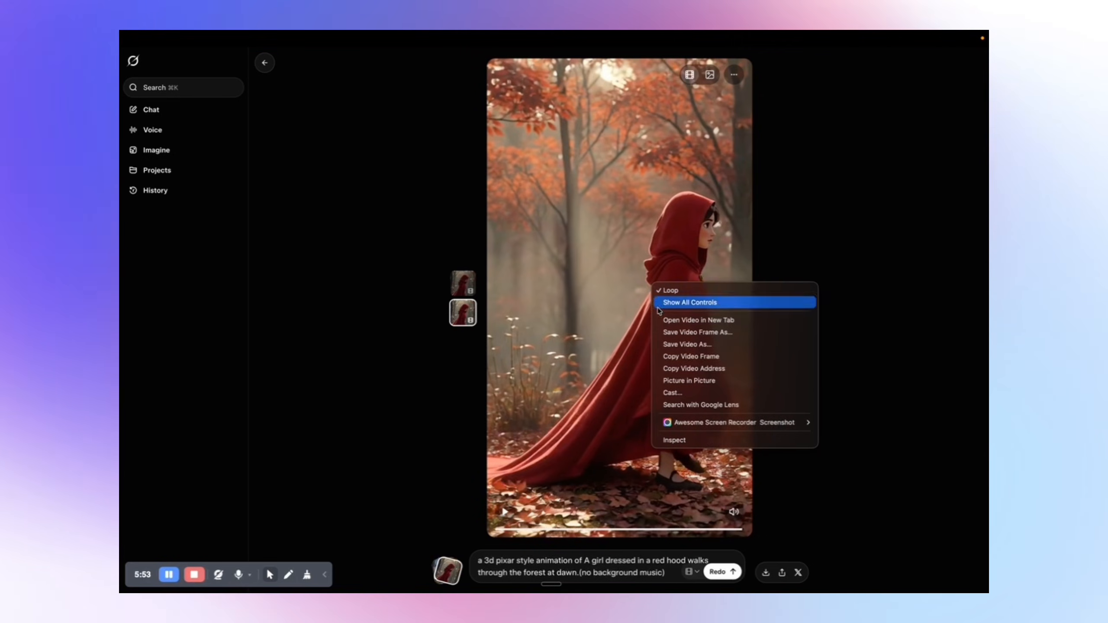
{"action": "left_click", "coordinate": [676, 337]}
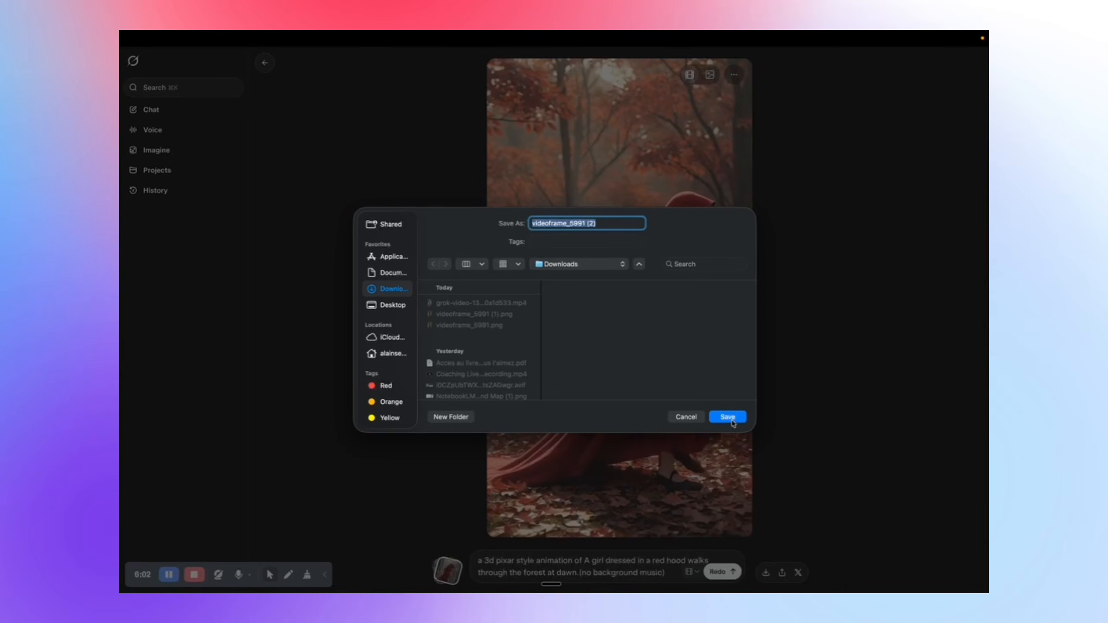
{"action": "left_click", "coordinate": [727, 417]}
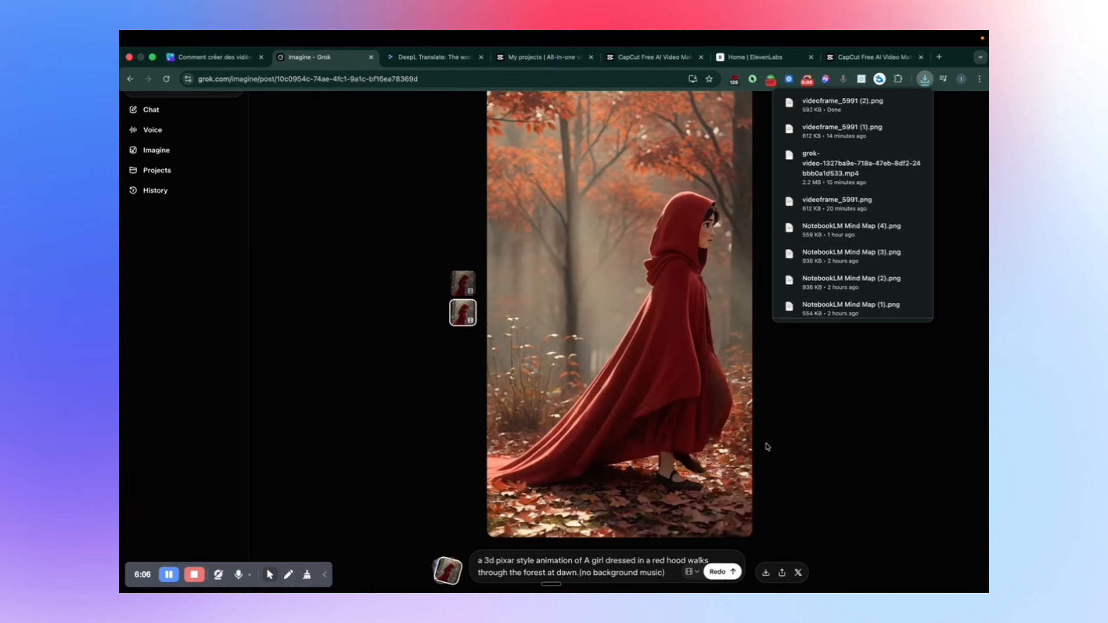
{"action": "left_click", "coordinate": [325, 345]}
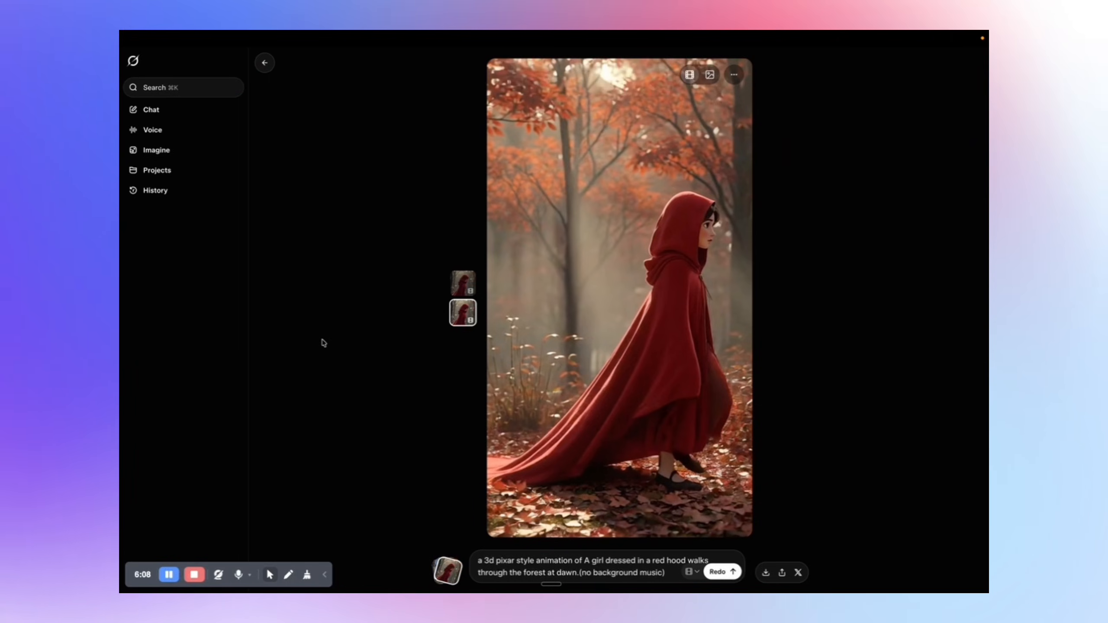
{"action": "left_click", "coordinate": [264, 64]}
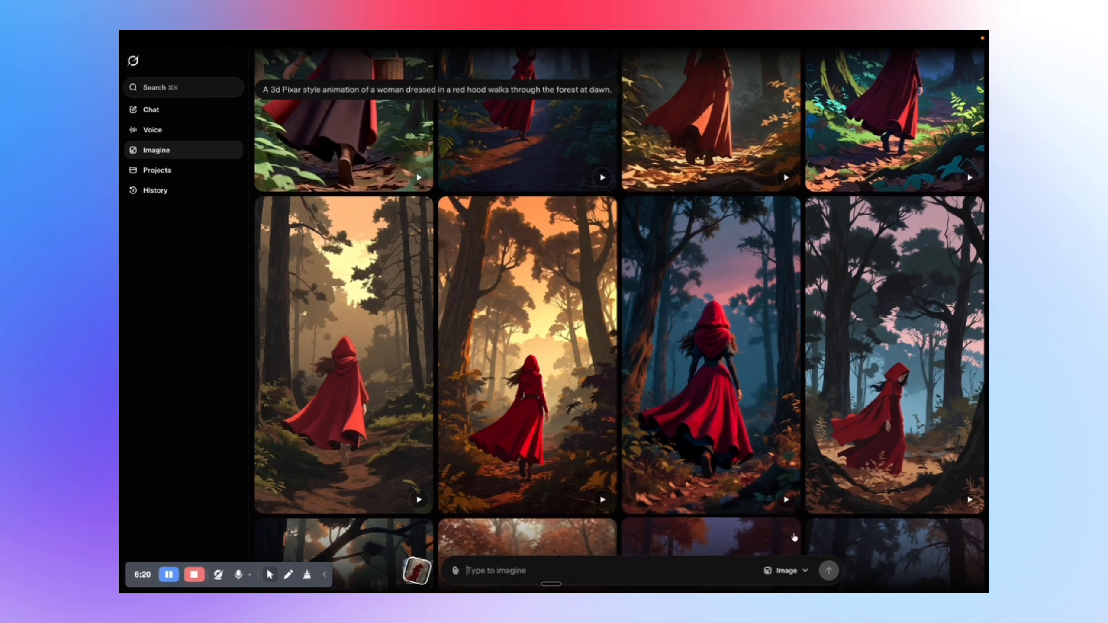
- Upload "videoframe_5991 (2).png" from Downloads as the starting image for the next clip
{"action": "left_click", "coordinate": [456, 572]}
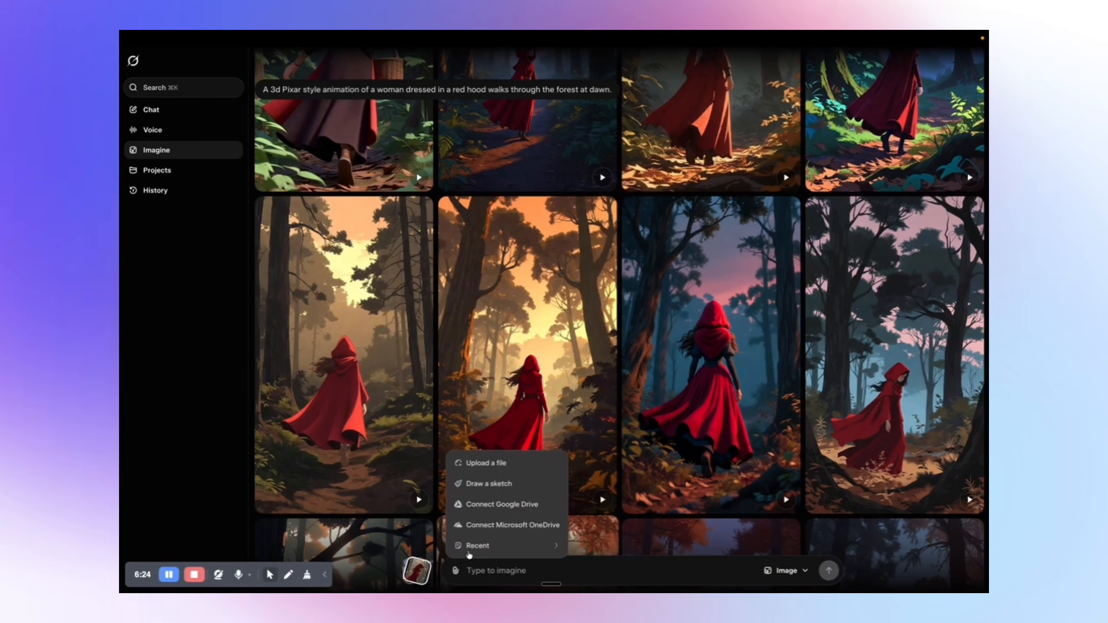
{"action": "left_click", "coordinate": [496, 470]}
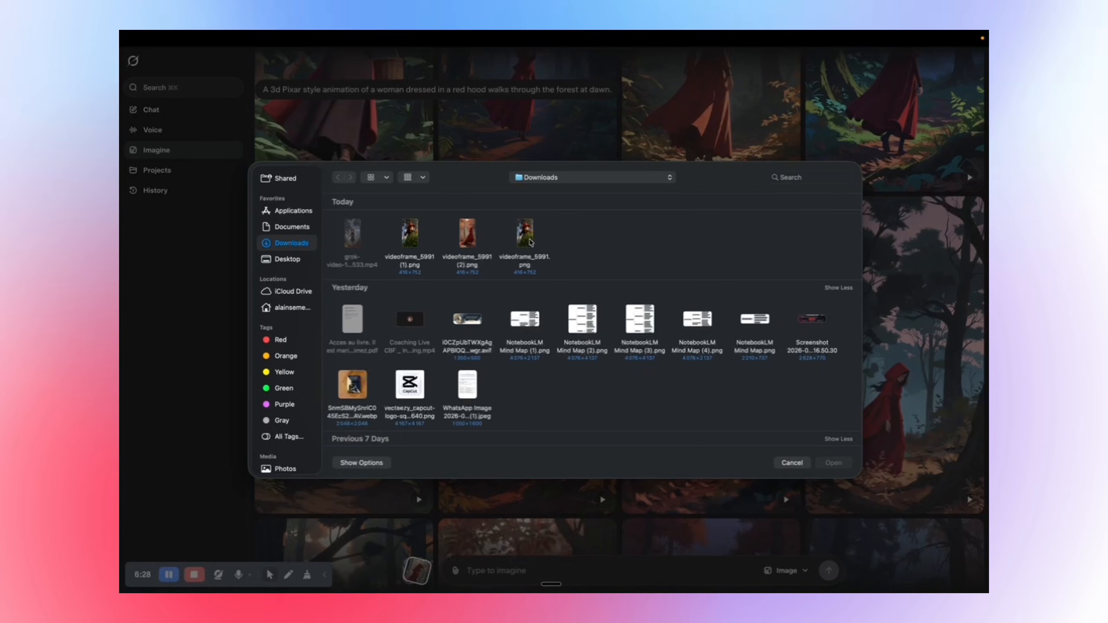
{"action": "left_click", "coordinate": [467, 236]}
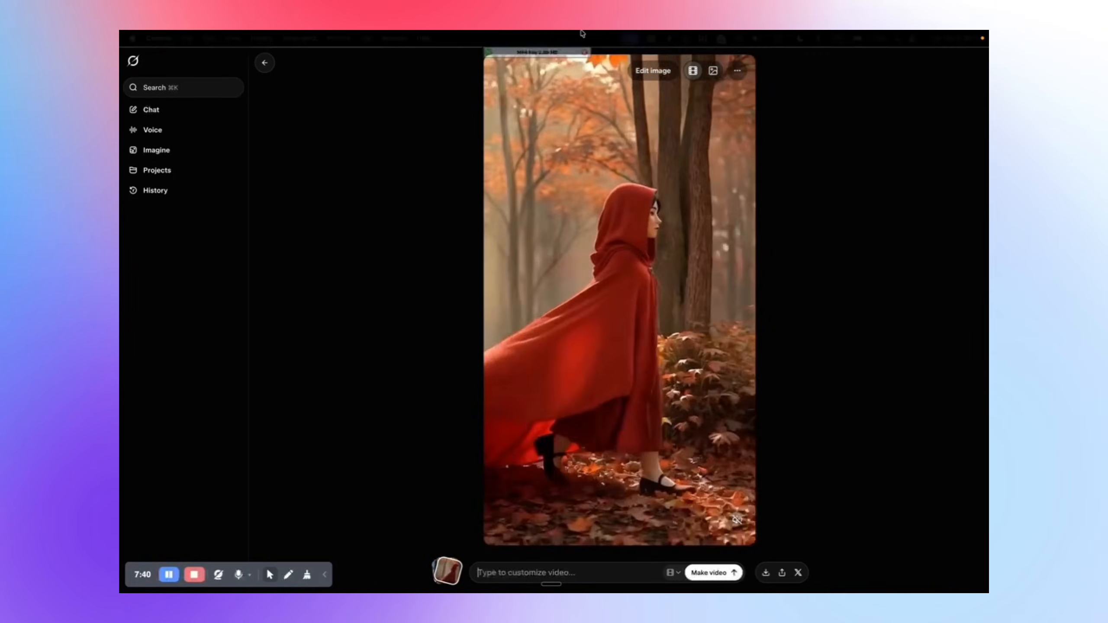
- Copy the sentence "The girl stops in front of a bush where she hears noises." from DeepL into Grok's video prompt
{"action": "mouse_move", "coordinate": [582, 34]}
{"action": "left_click", "coordinate": [434, 57]}
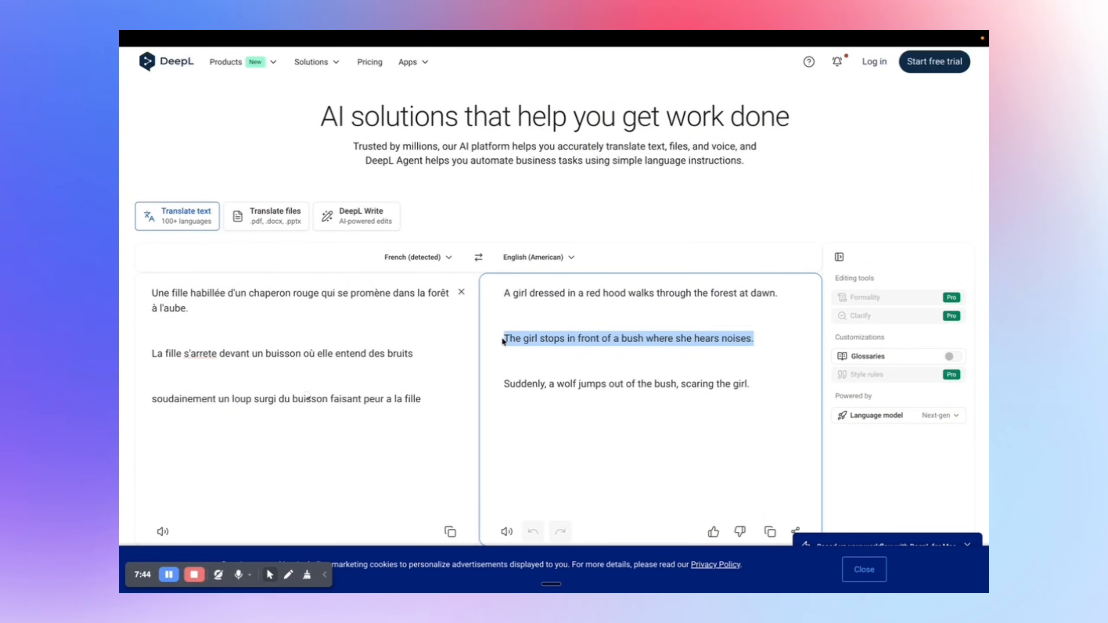
{"action": "mouse_move", "coordinate": [367, 38]}
{"action": "left_click", "coordinate": [331, 57]}
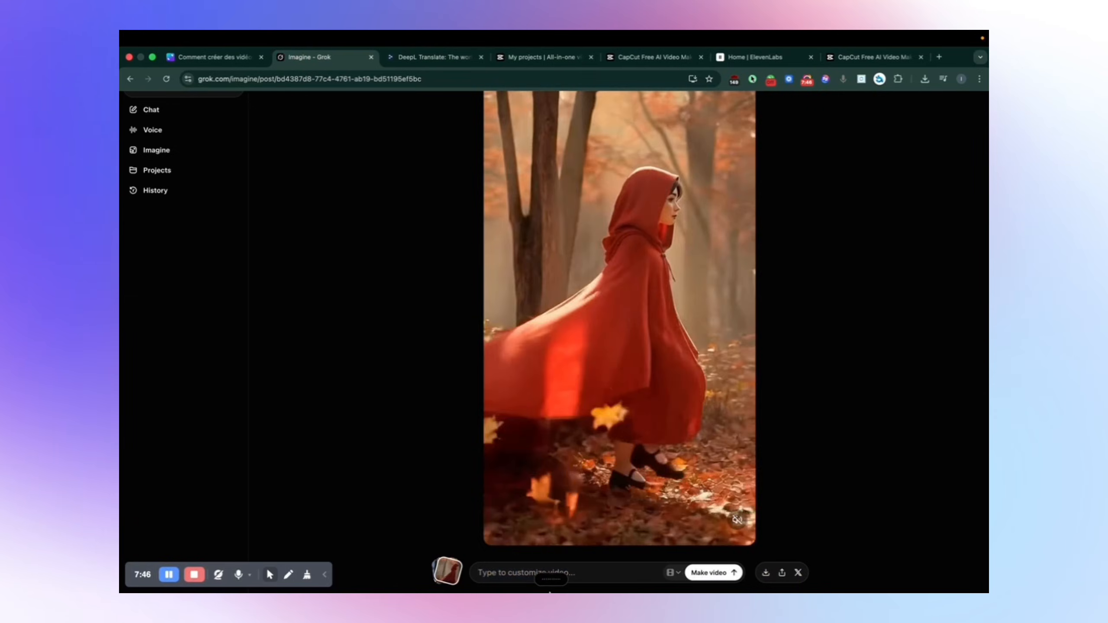
{"action": "left_click", "coordinate": [512, 568]}
{"action": "type", "text": "The girl stops in front of a bush where she hears noises."}
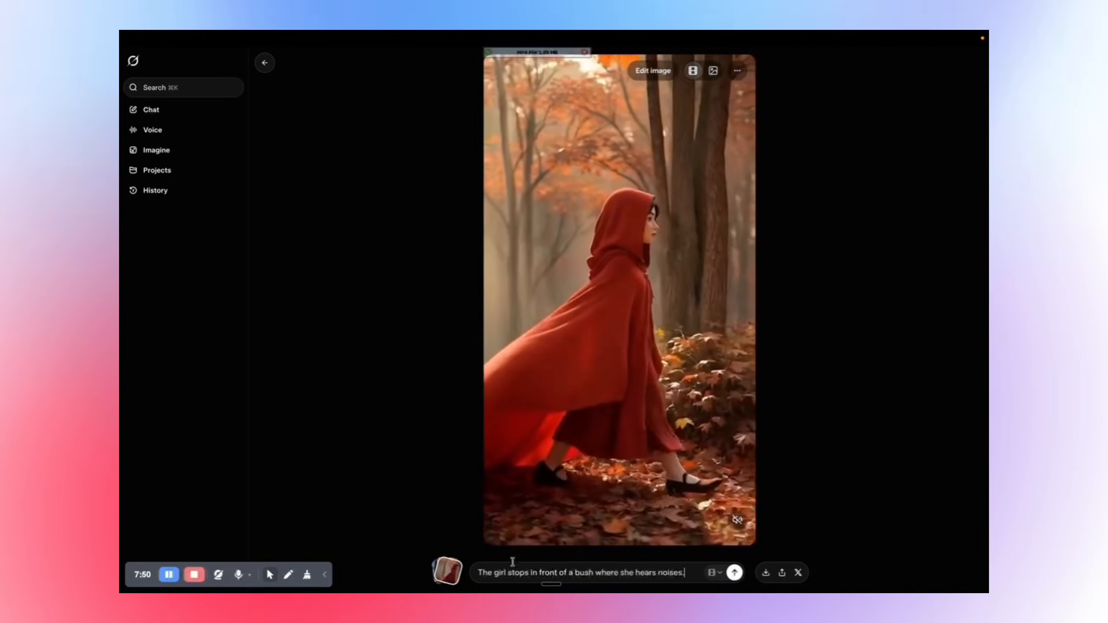
- Append "(no background music)" to the end of the video prompt
{"action": "type", "text": "("}
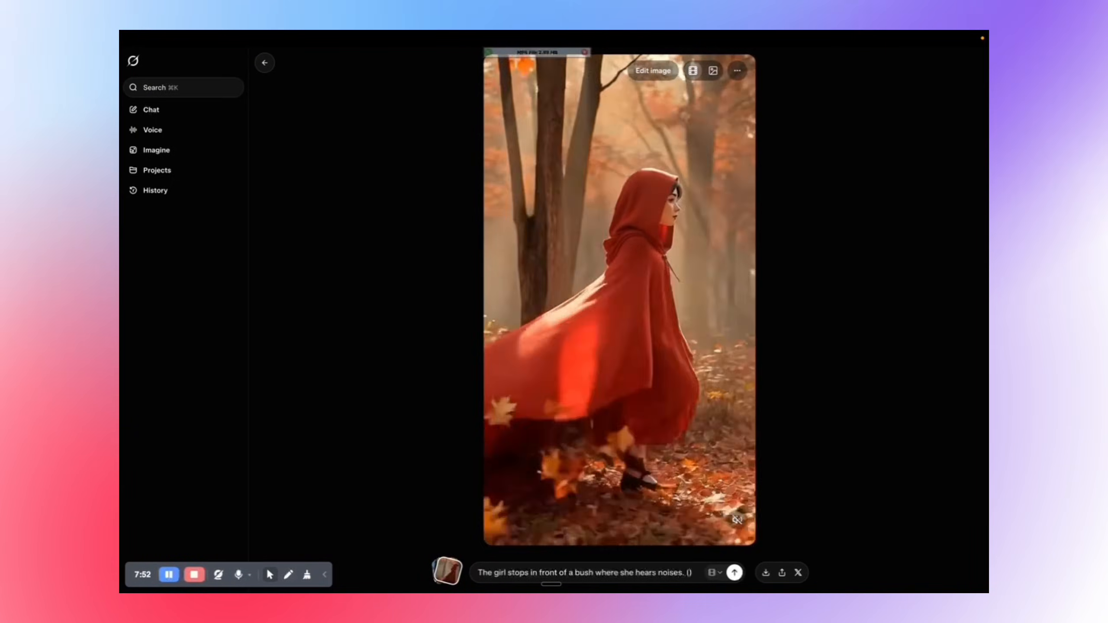
{"action": "type", "text": "n"}
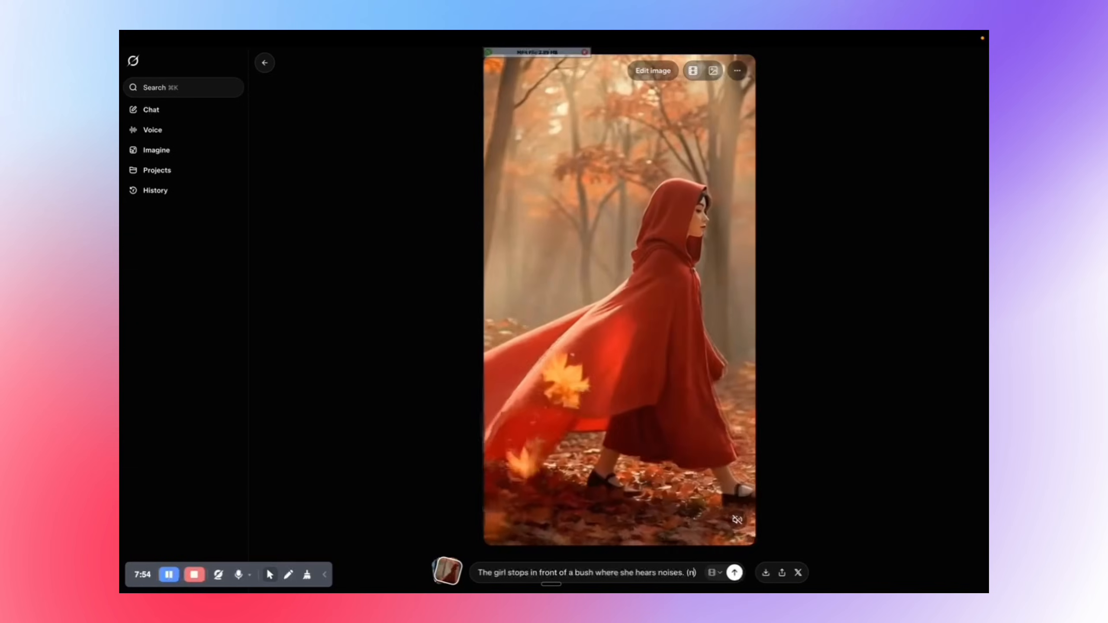
{"action": "type", "text": "o backg"}
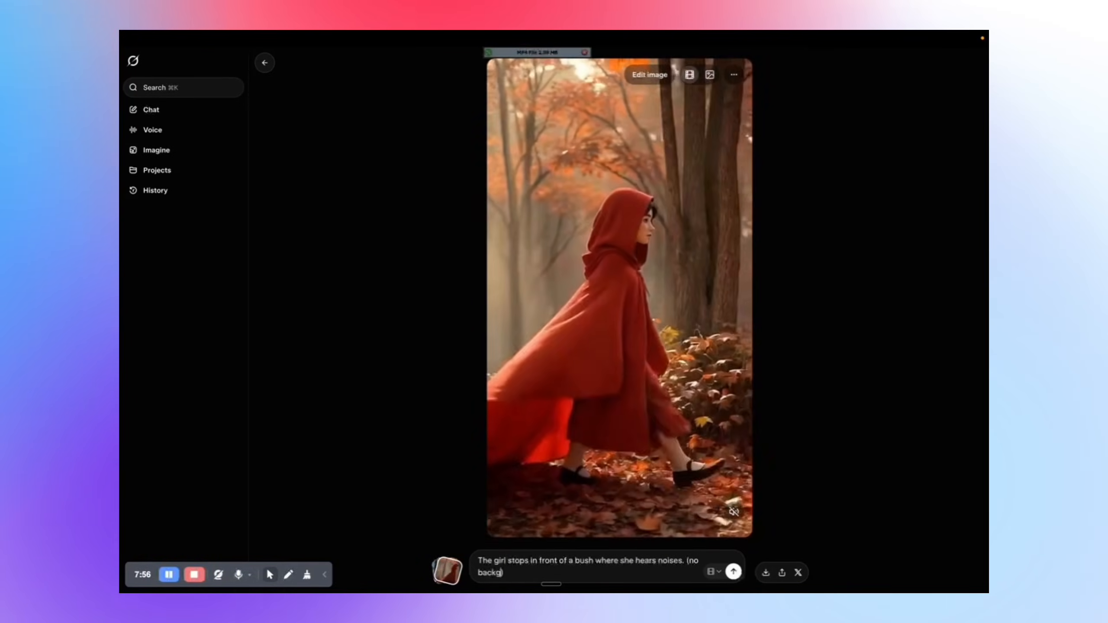
{"action": "type", "text": "round music"}
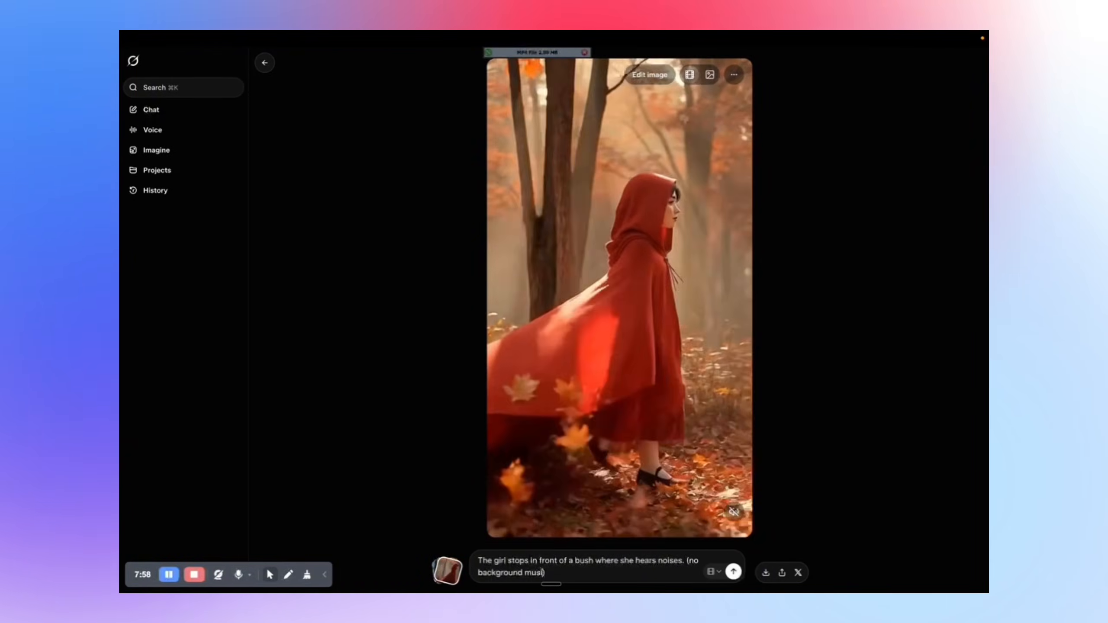
- Put "A 3d pixar style animation" at the start of the video prompt and generate the video
{"action": "left_click", "coordinate": [478, 561]}
{"action": "type", "text": "A"}
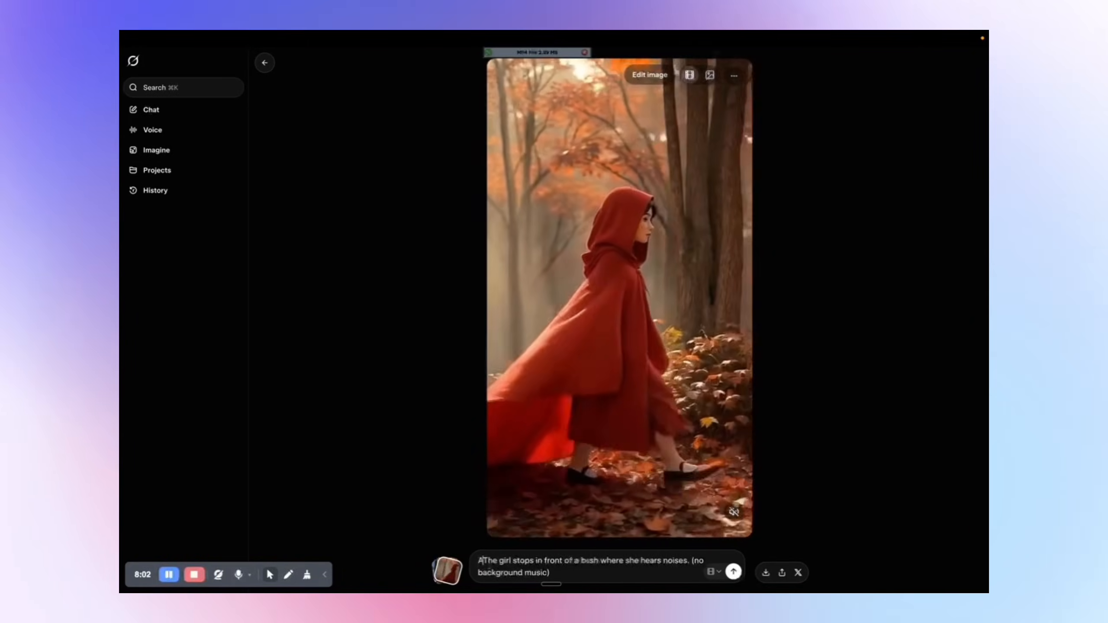
{"action": "type", "text": " 3d pix"}
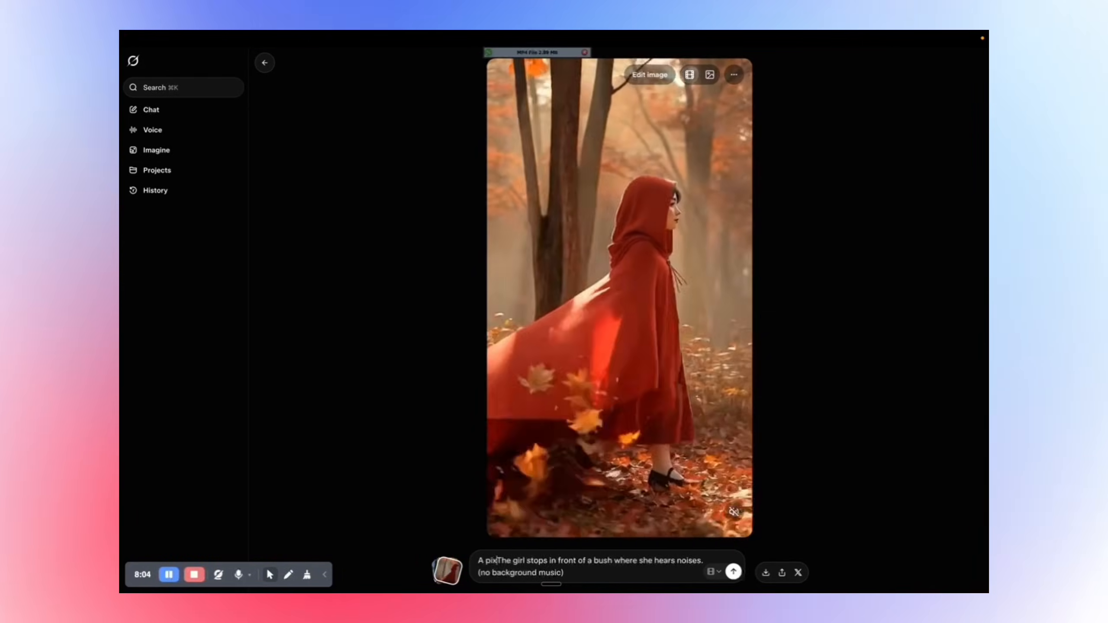
{"action": "type", "text": "ar "}
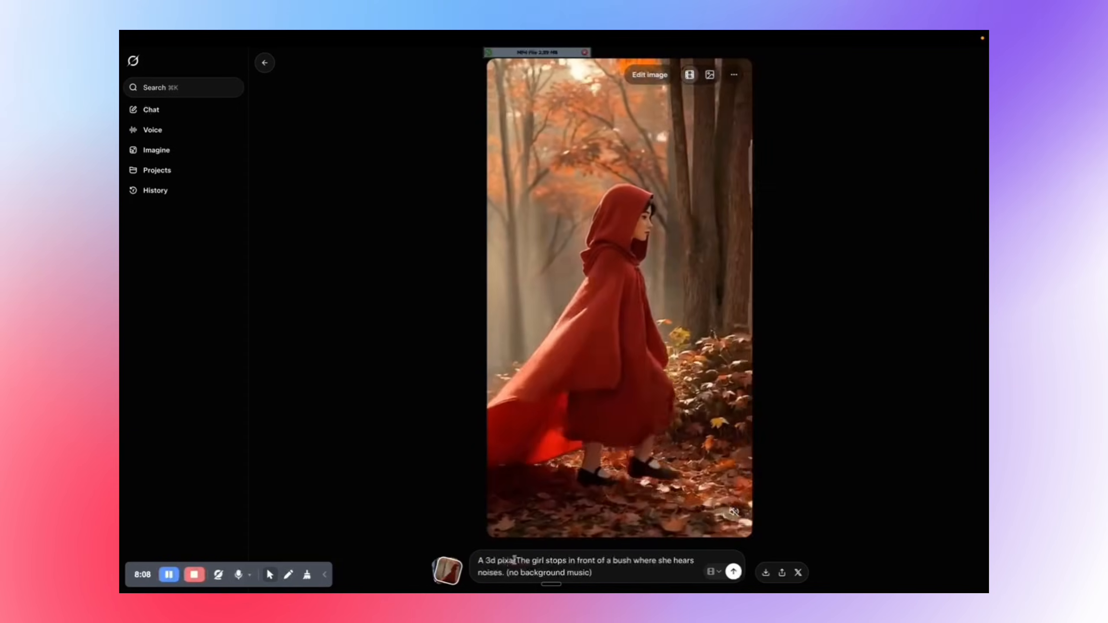
{"action": "type", "text": "st"}
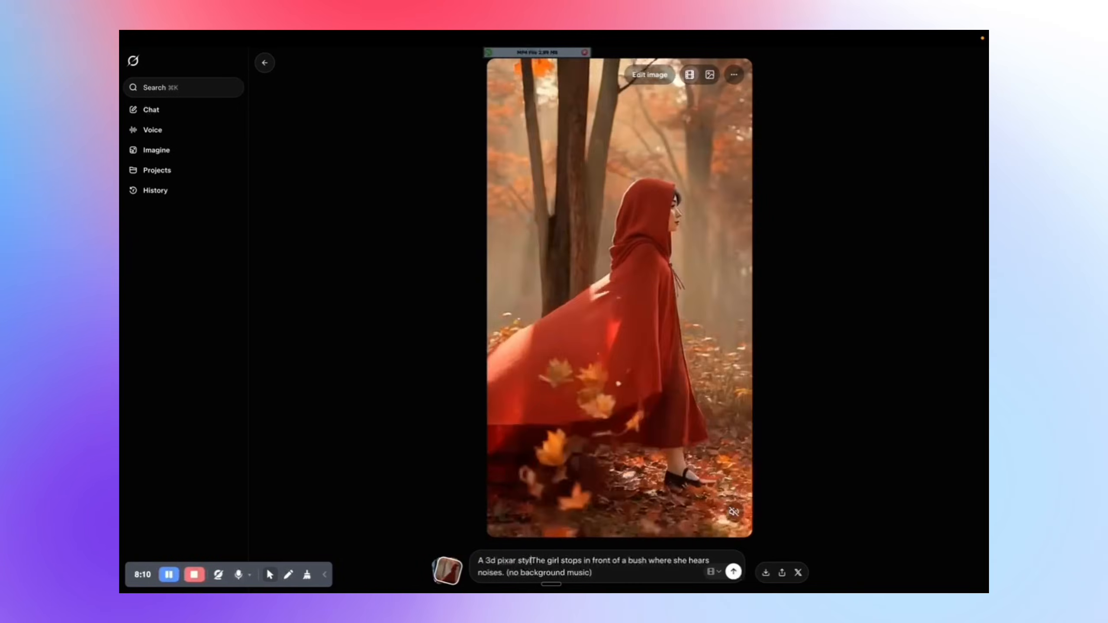
{"action": "type", "text": "yle animation"}
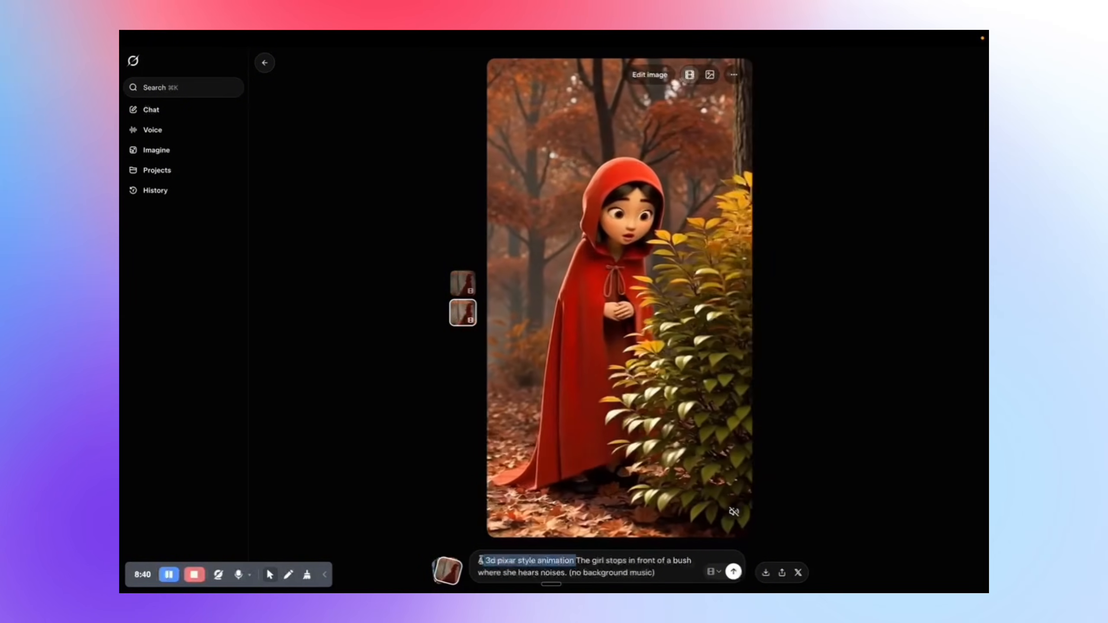
- Pause the generated bush scene video and move playback to its last frame
{"action": "left_click", "coordinate": [657, 572]}
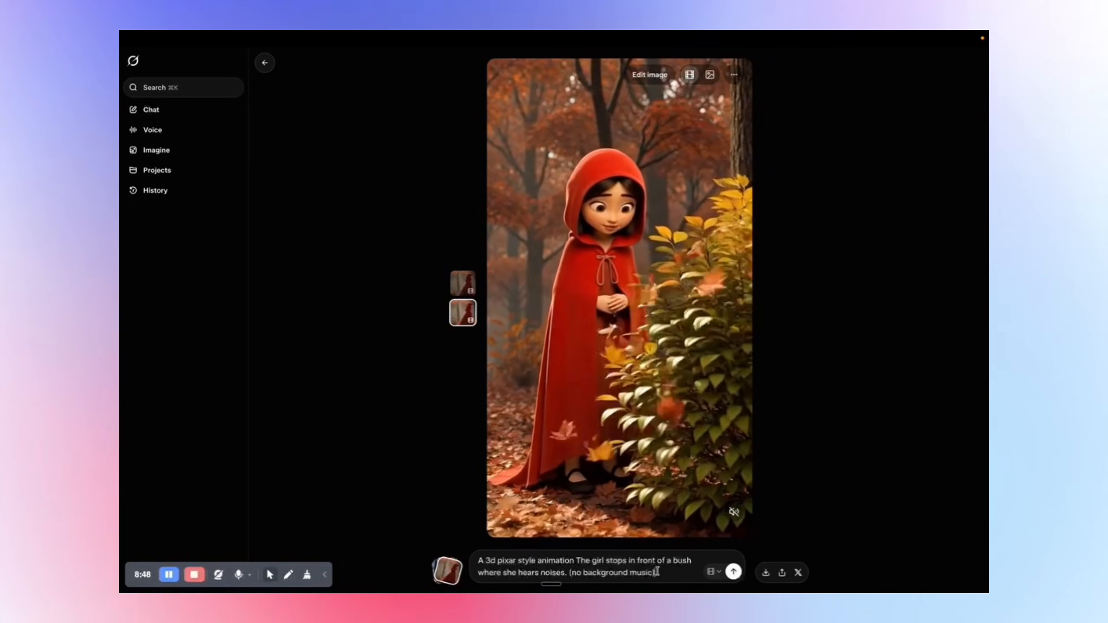
{"action": "mouse_move", "coordinate": [507, 510]}
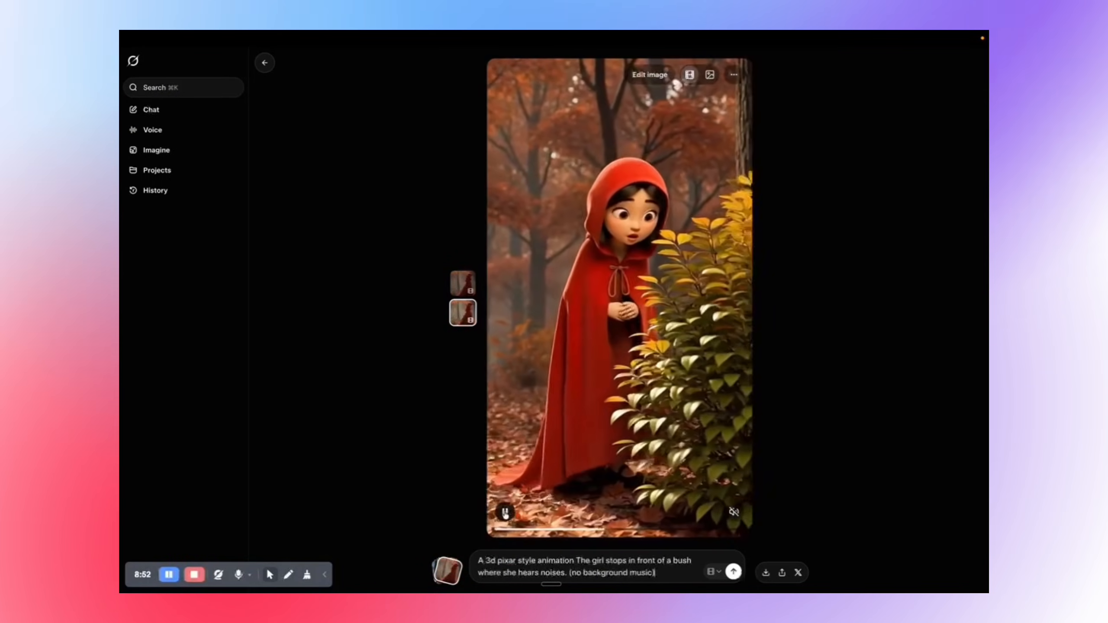
{"action": "left_click", "coordinate": [506, 511]}
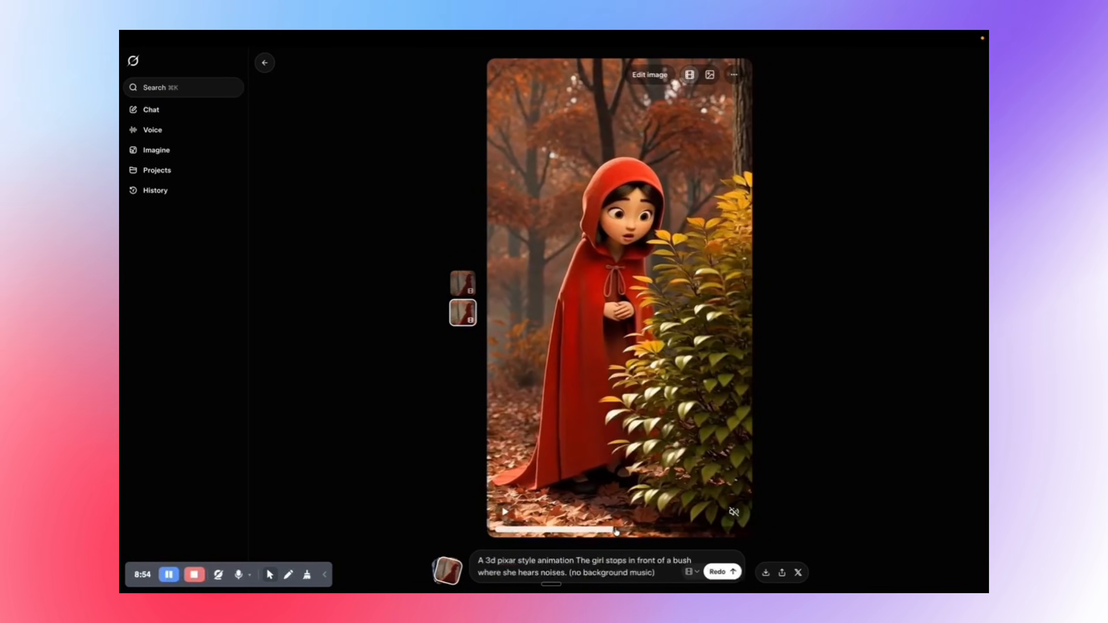
{"action": "left_click_drag", "start_coordinate": [616, 530], "coordinate": [762, 519]}
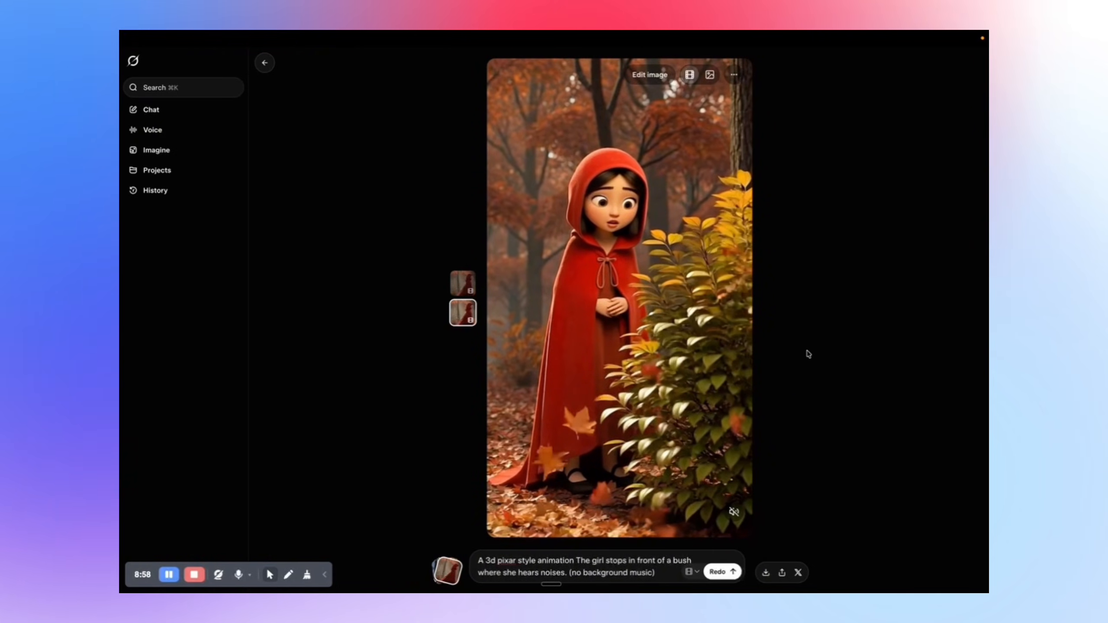
- Save the current video frame as "videoframe_5991 (3)" in Downloads and return to the generated images
{"action": "right_click", "coordinate": [596, 303]}
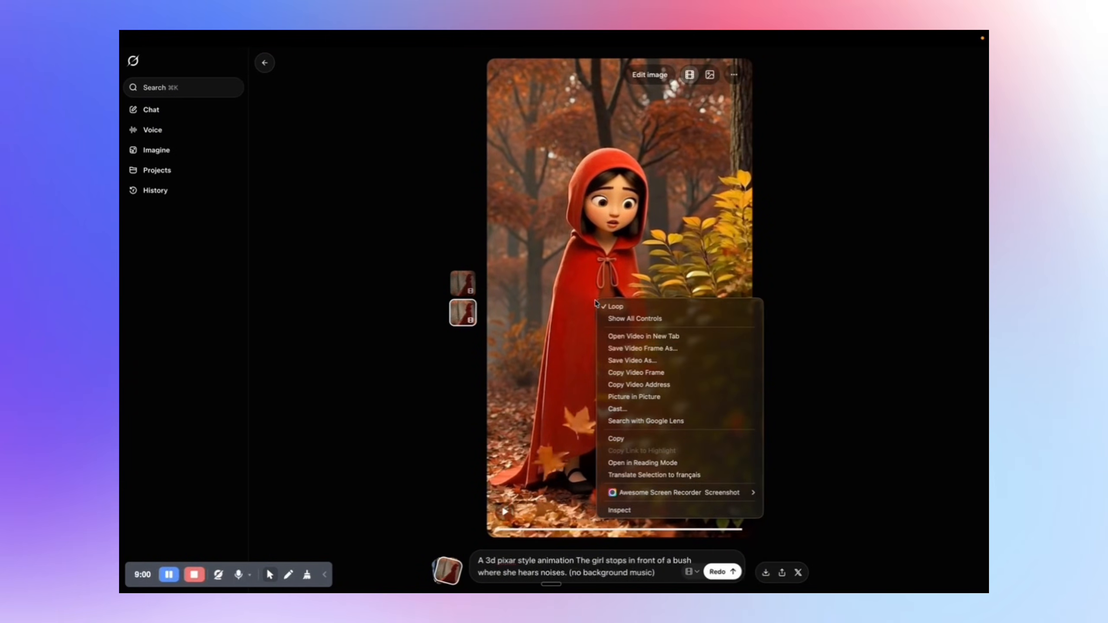
{"action": "left_click", "coordinate": [661, 349]}
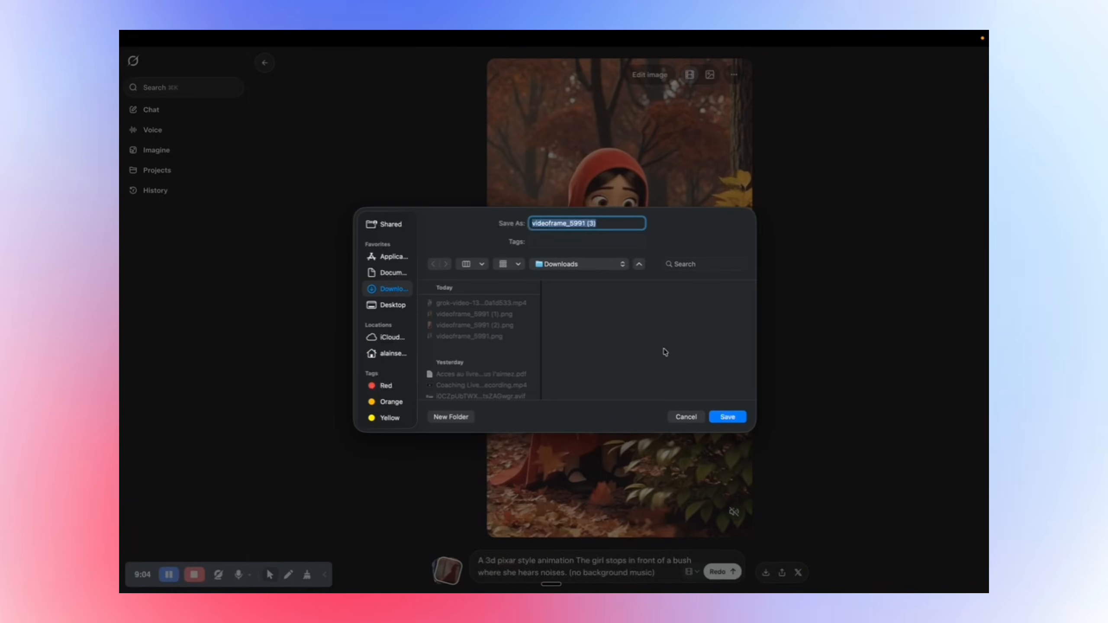
{"action": "left_click", "coordinate": [725, 417]}
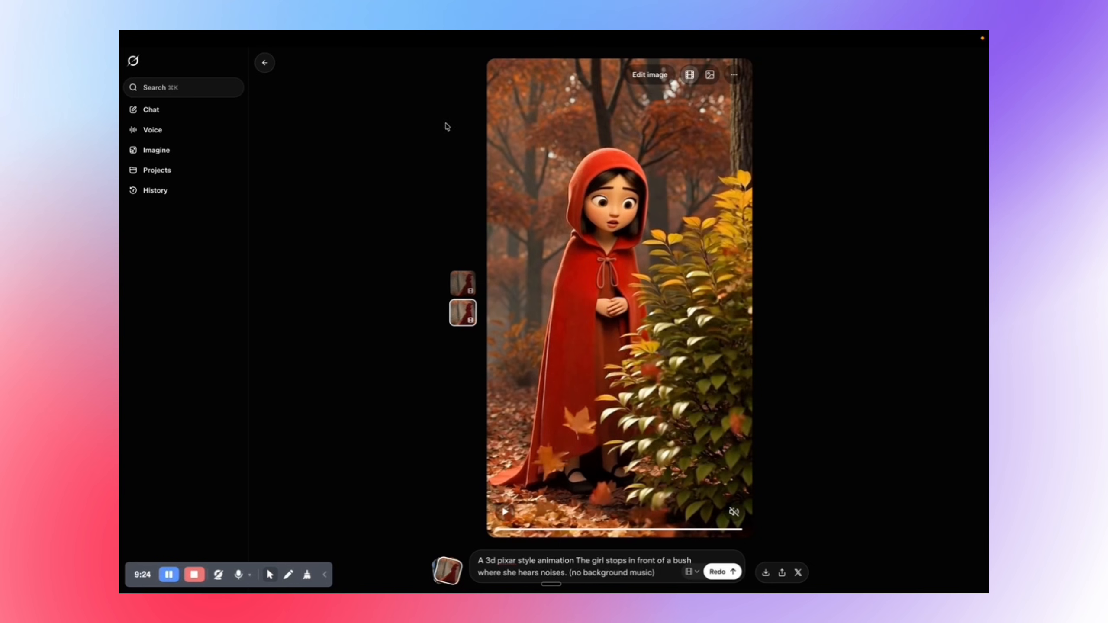
{"action": "left_click", "coordinate": [266, 64]}
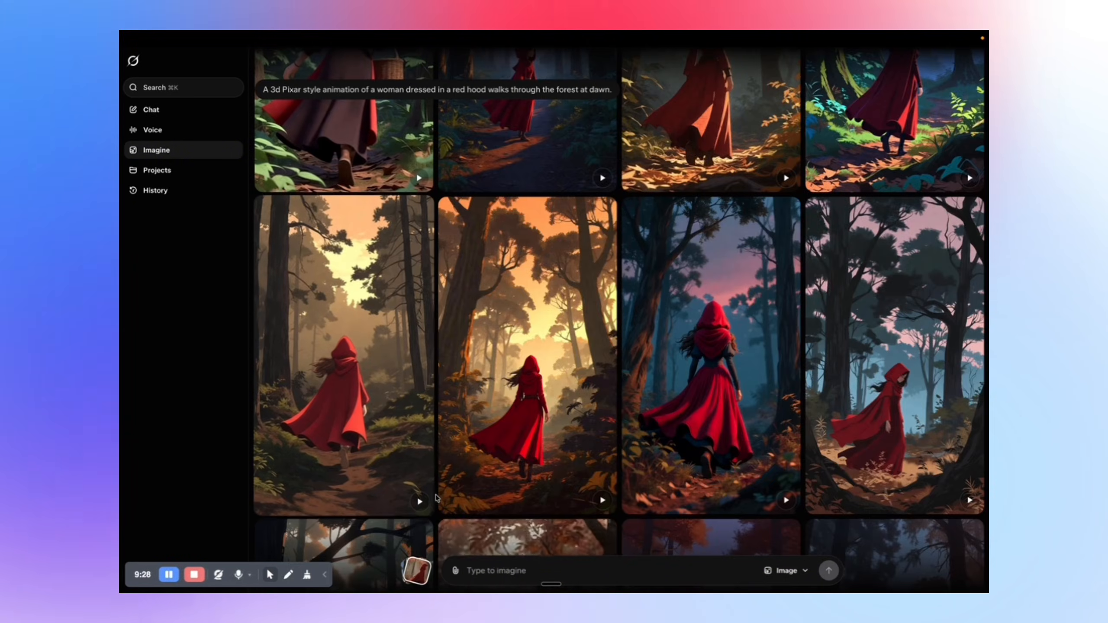
- Upload "videoframe_5991 (3).png" from Downloads as the starting image for the next clip
{"action": "left_click", "coordinate": [456, 575]}
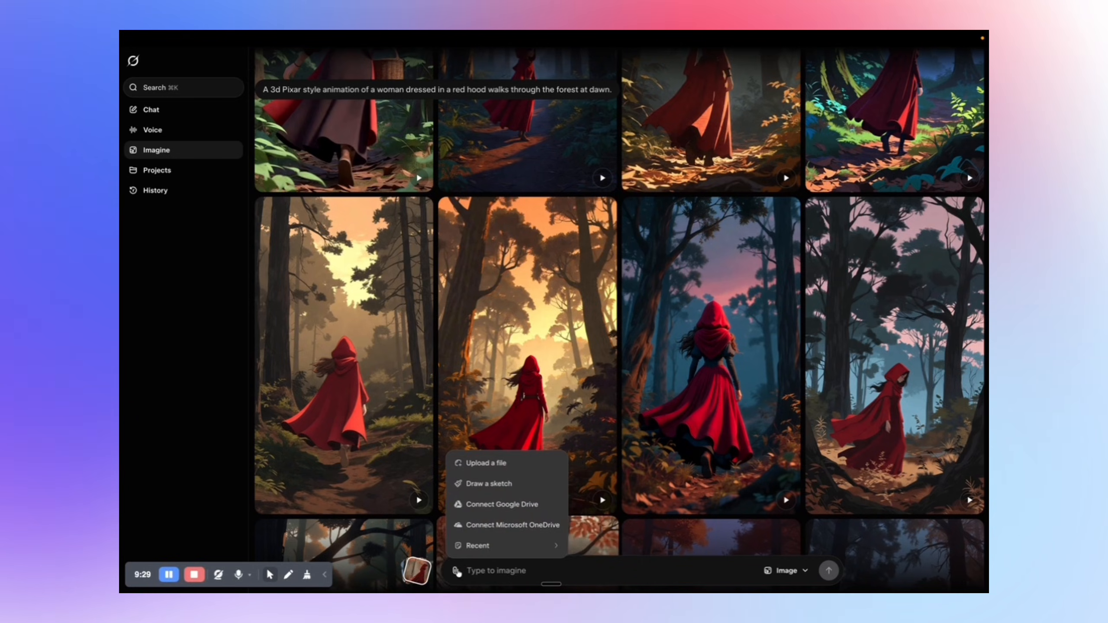
{"action": "left_click", "coordinate": [484, 463]}
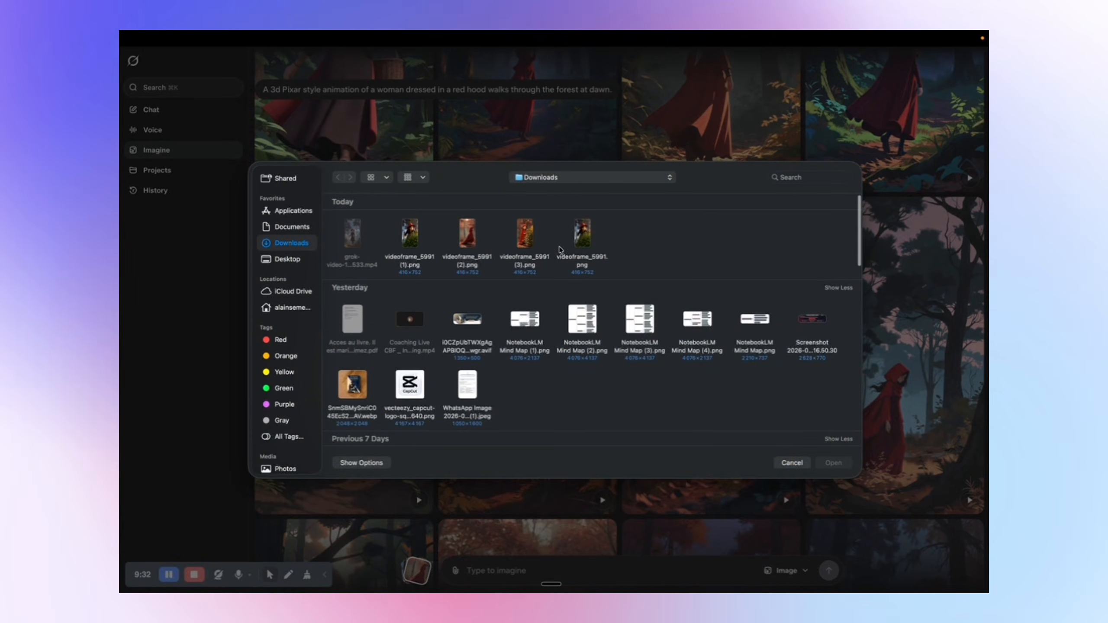
{"action": "left_click", "coordinate": [523, 236]}
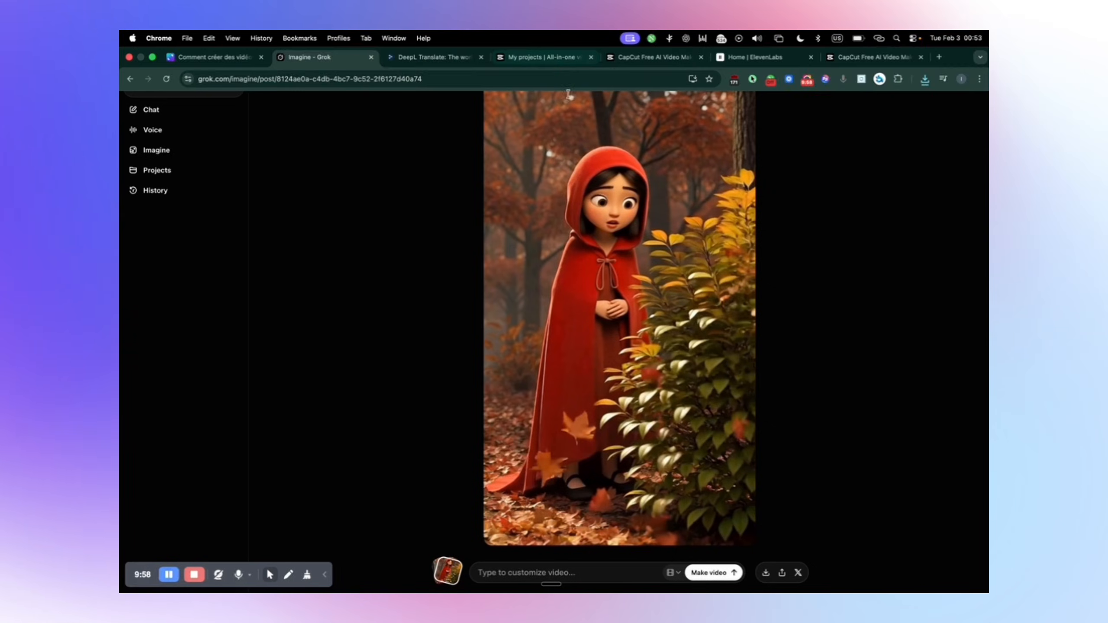
- Enter the video prompt "a 3d pixar style animation" followed by DeepL's sentence "Suddenly, a wolf jumps out of the bush, scaring the girl."
{"action": "left_click", "coordinate": [483, 572]}
{"action": "type", "text": "3d pixar style animation"}
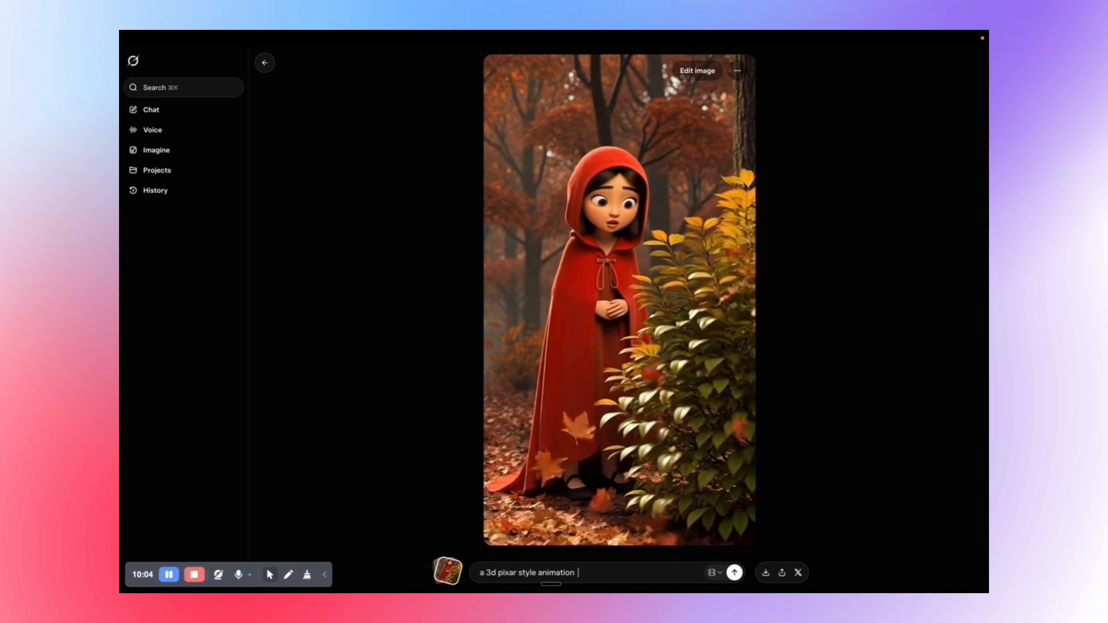
{"action": "mouse_move", "coordinate": [604, 31]}
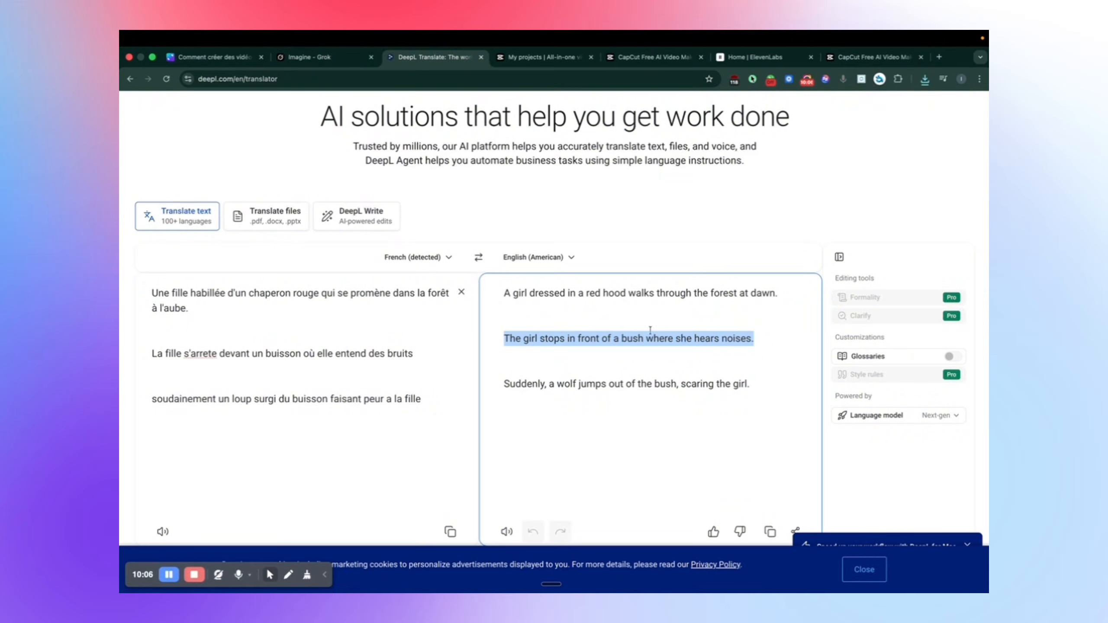
{"action": "left_click", "coordinate": [758, 383]}
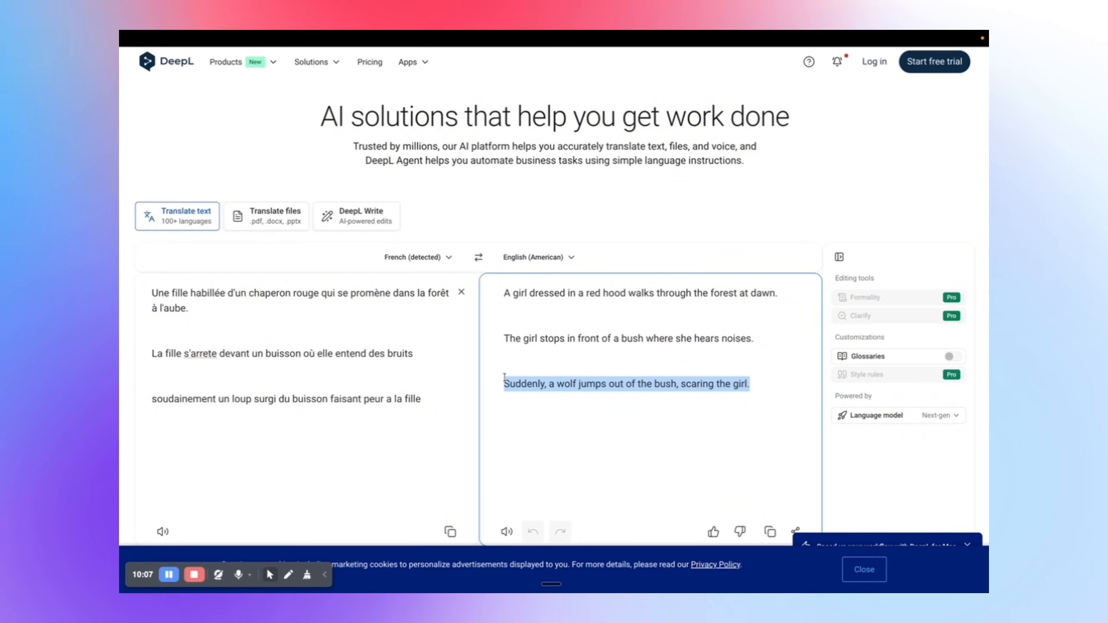
{"action": "mouse_move", "coordinate": [309, 41]}
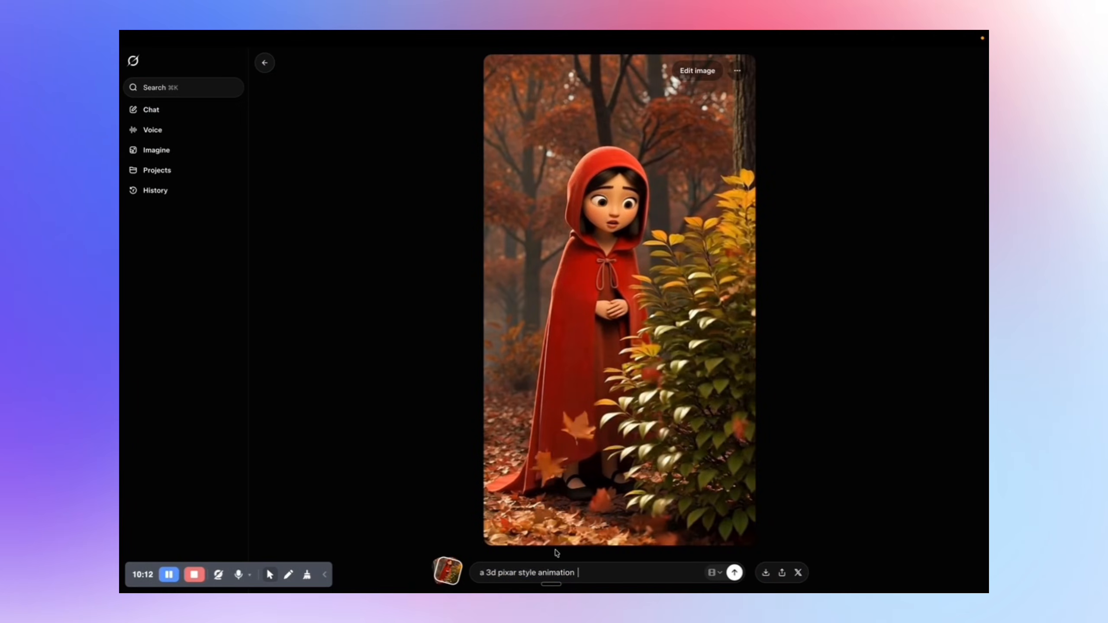
{"action": "type", "text": "Suddenly, a wolf jumps out of the bush, scaring the girl."}
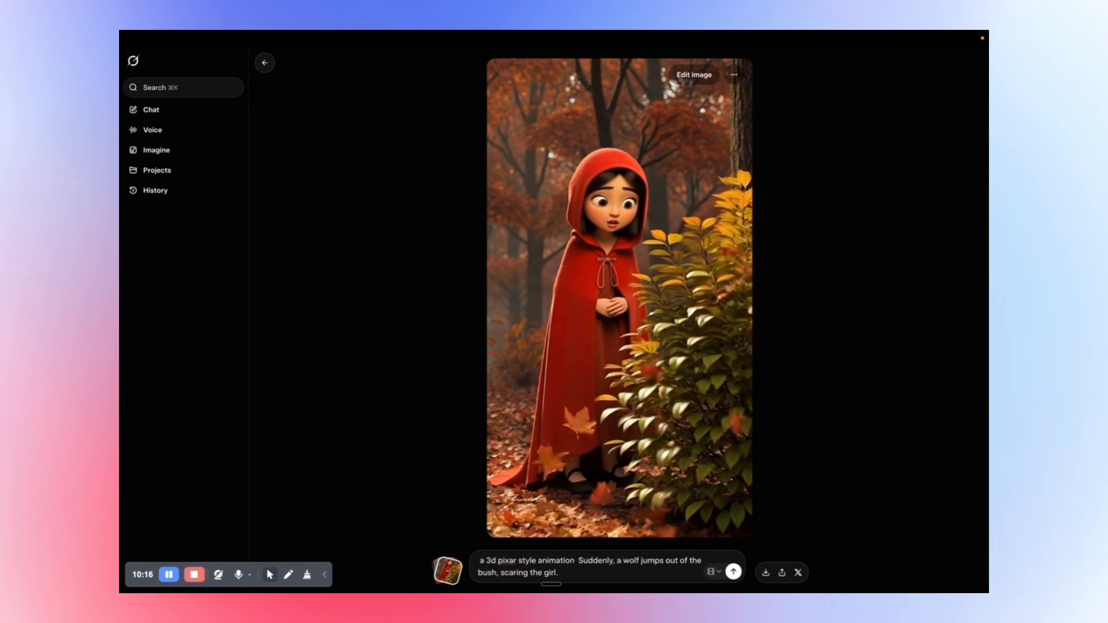
- Append "(no background Music)" to the wolf scene prompt and generate the video
{"action": "type", "text": "(n"}
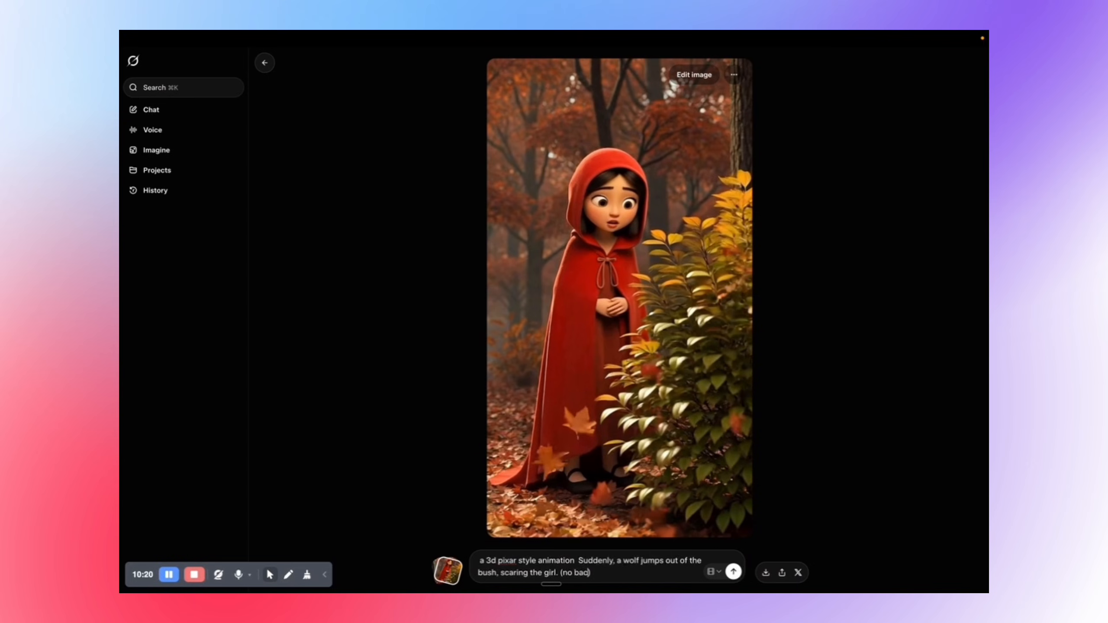
{"action": "type", "text": "o background Music"}
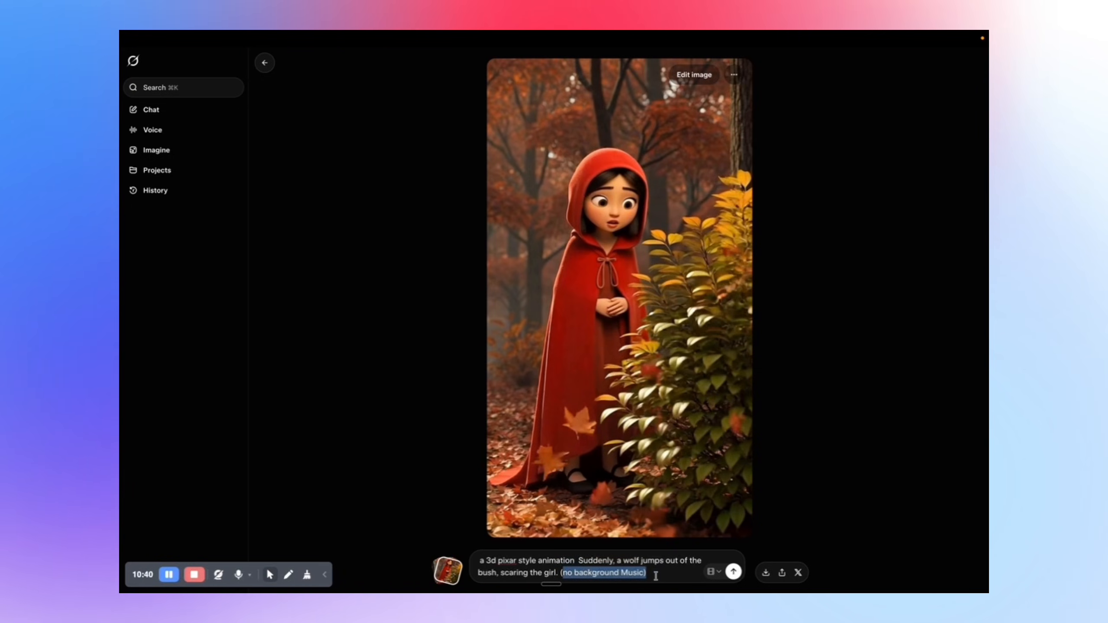
{"action": "left_click", "coordinate": [734, 572]}
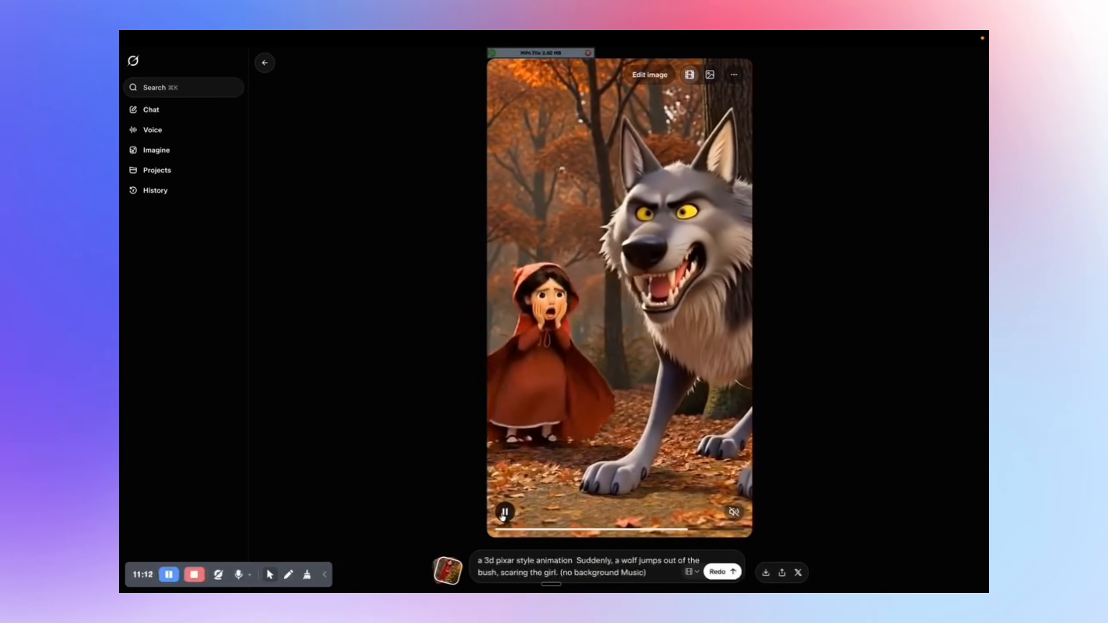
- Replay the generated wolf clip and move the playback to its last frame
{"action": "left_click", "coordinate": [504, 513]}
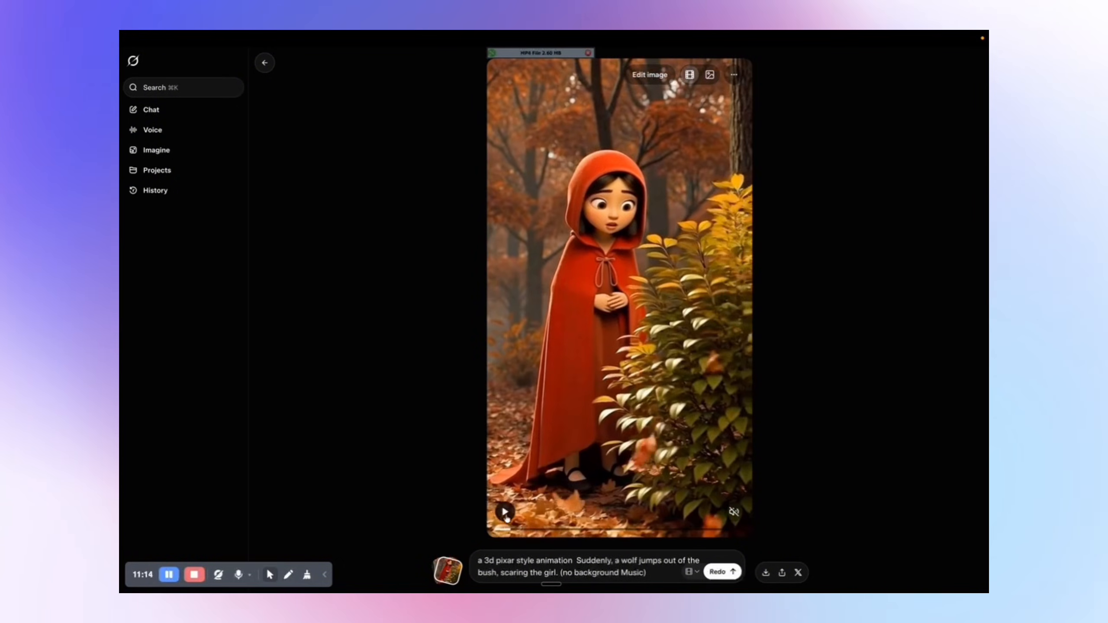
{"action": "left_click_drag", "start_coordinate": [535, 535], "coordinate": [742, 535]}
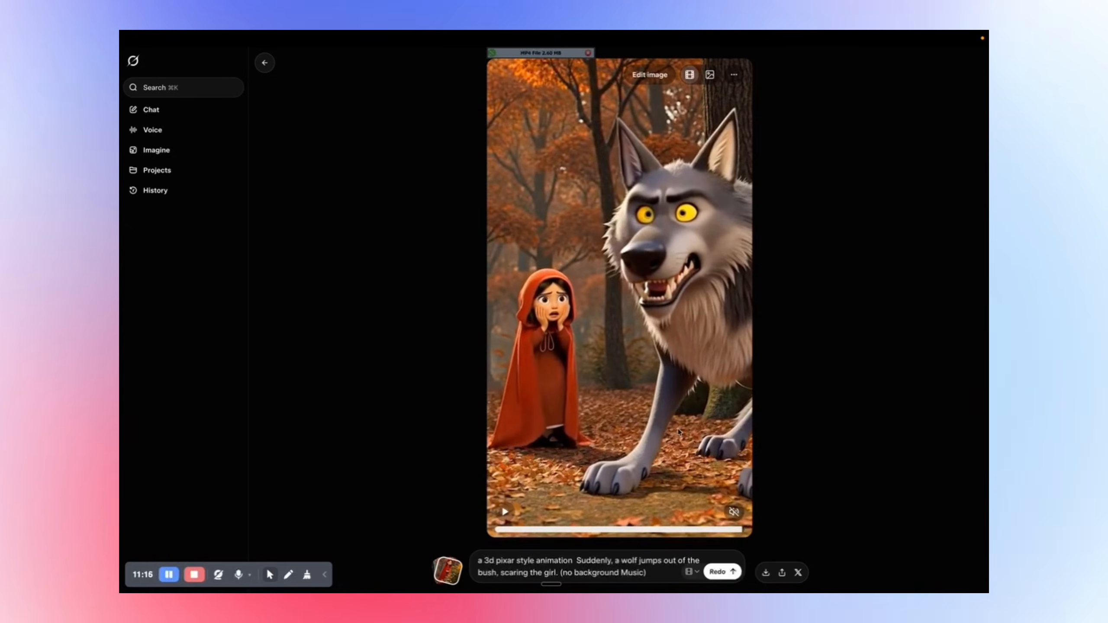
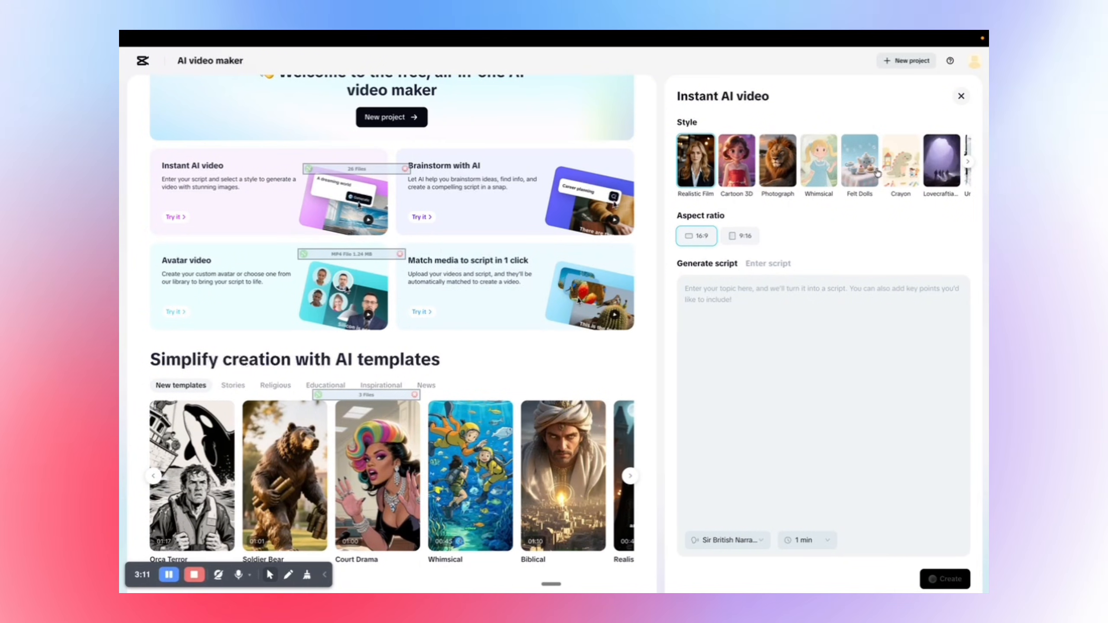
- In CapCut's AI video maker, set the instant AI video to the Cartoon 3D style and the 9:16 aspect ratio
{"action": "left_click", "coordinate": [747, 158]}
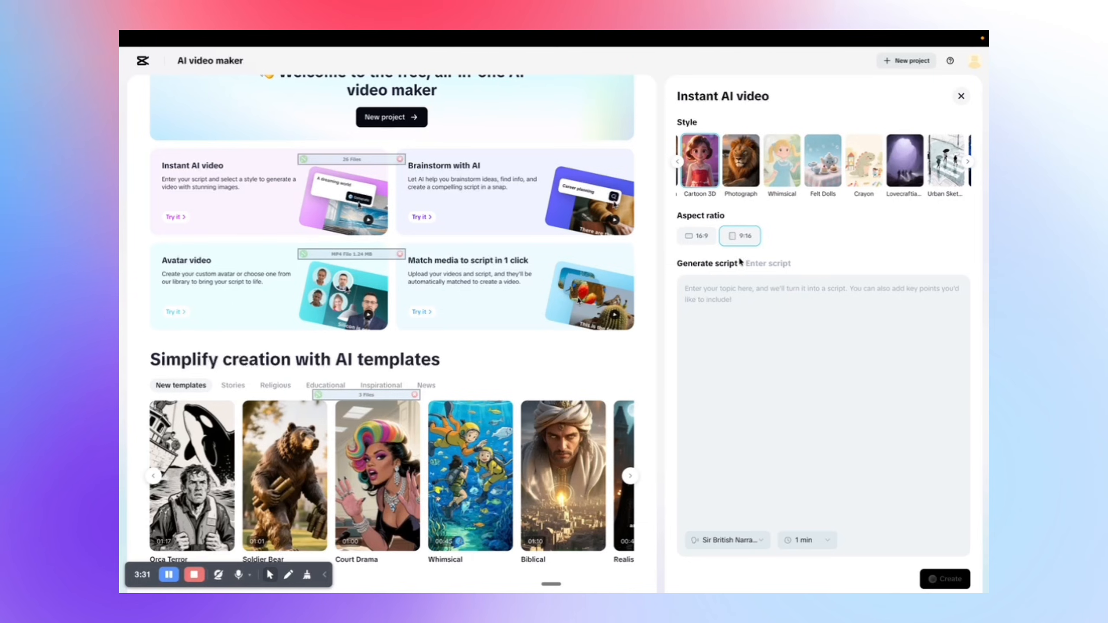
{"action": "left_click", "coordinate": [760, 345]}
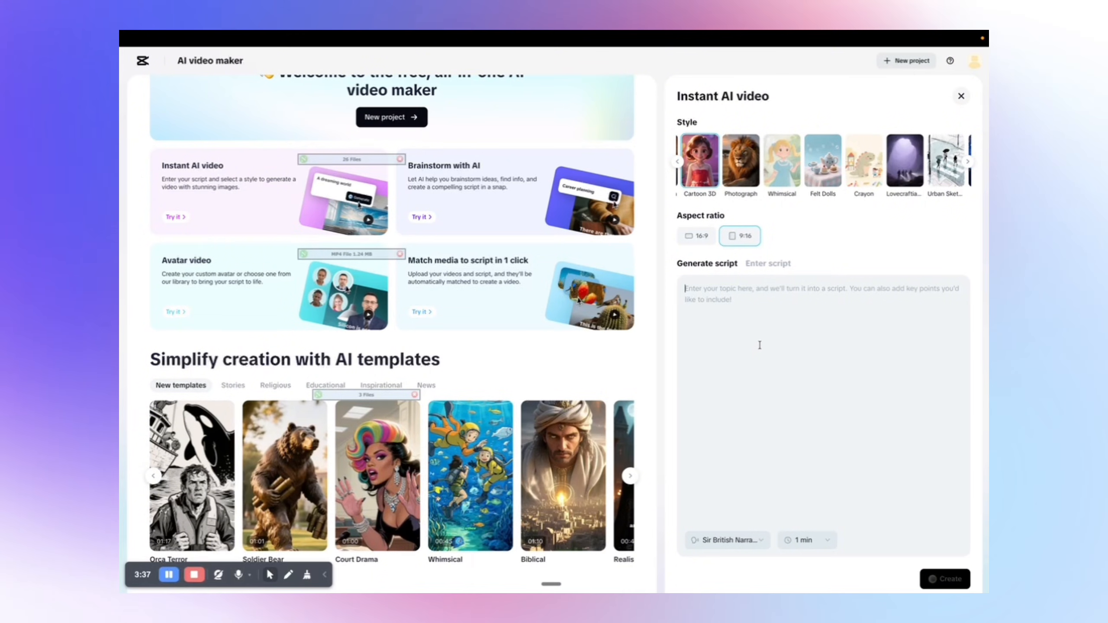
- Copy the whole English story translation from DeepL and paste it as the topic text of CapCut's instant AI video
{"action": "mouse_move", "coordinate": [575, 33]}
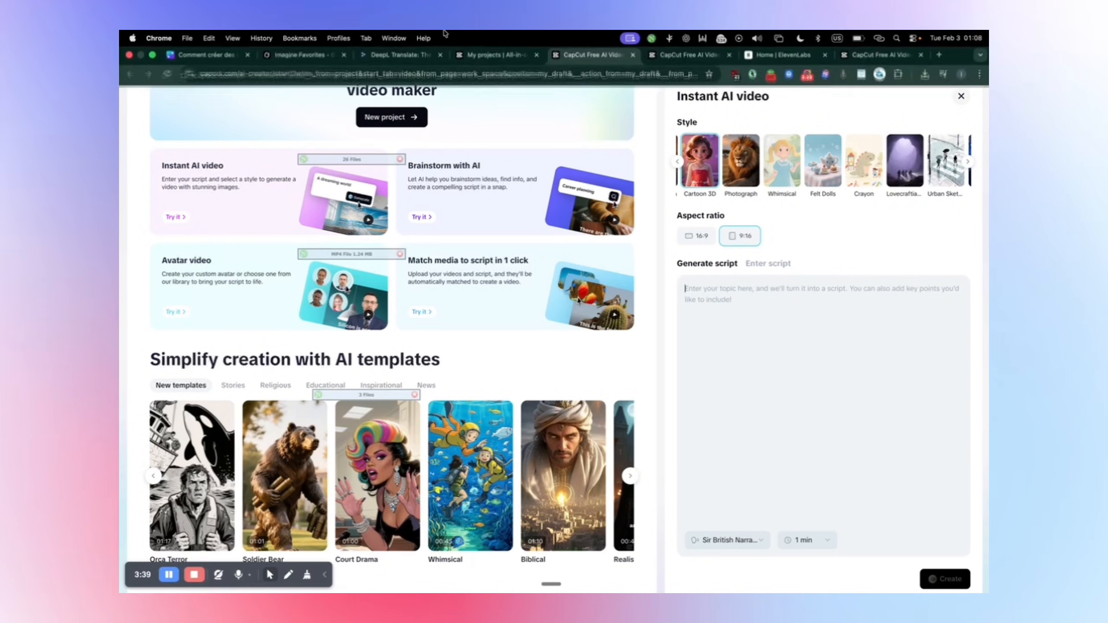
{"action": "left_click", "coordinate": [399, 57]}
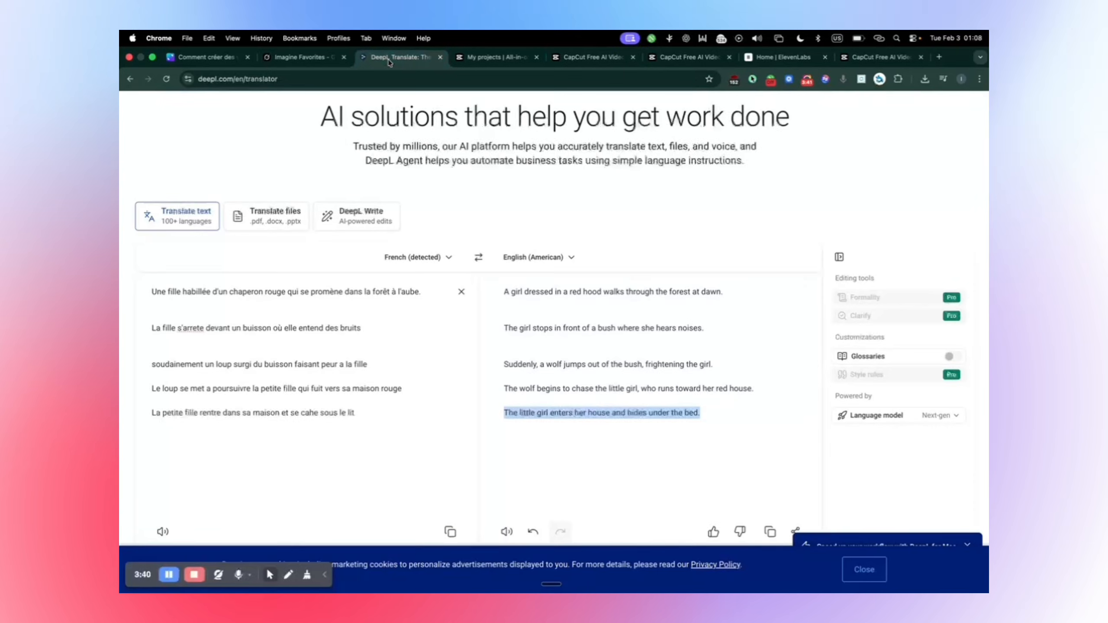
{"action": "left_click", "coordinate": [387, 428]}
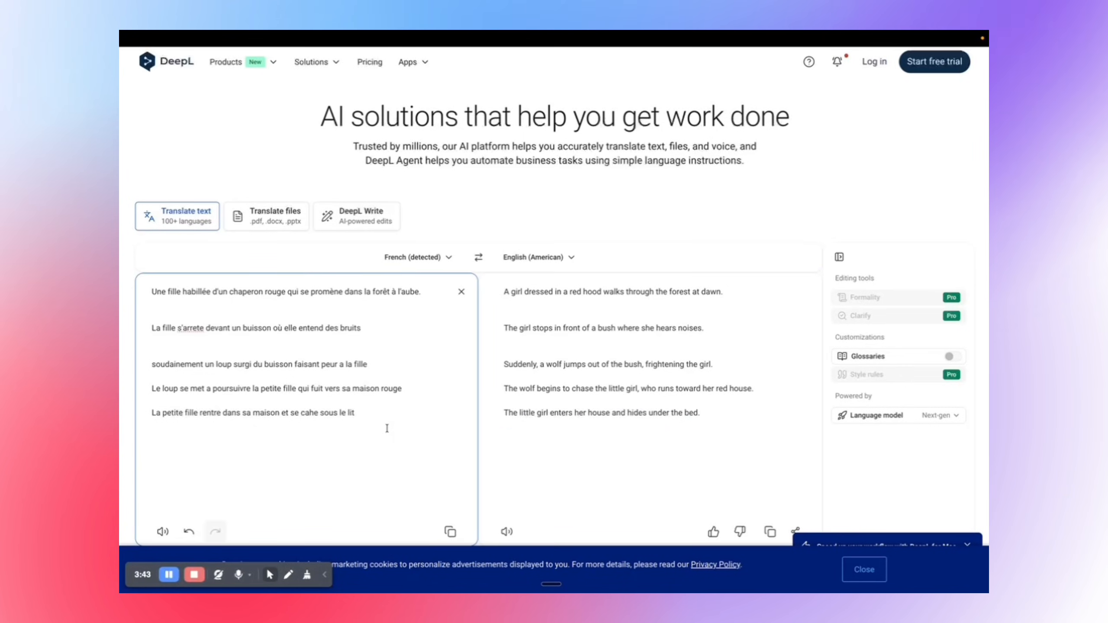
{"action": "left_click_drag", "start_coordinate": [722, 432], "coordinate": [576, 355]}
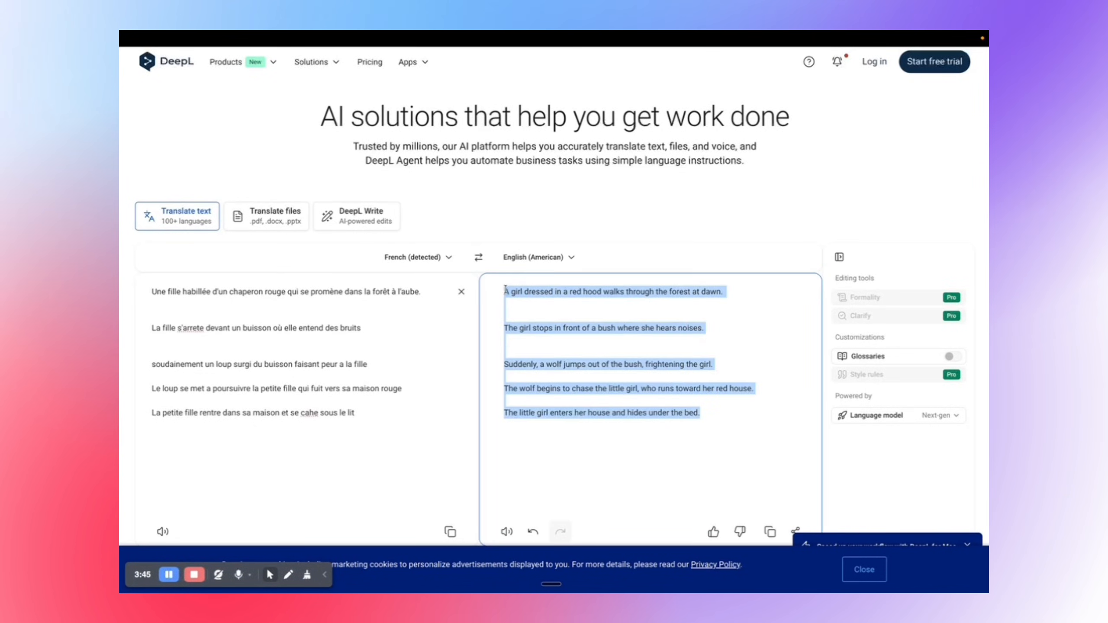
{"action": "left_click_drag", "start_coordinate": [506, 292], "coordinate": [500, 293]}
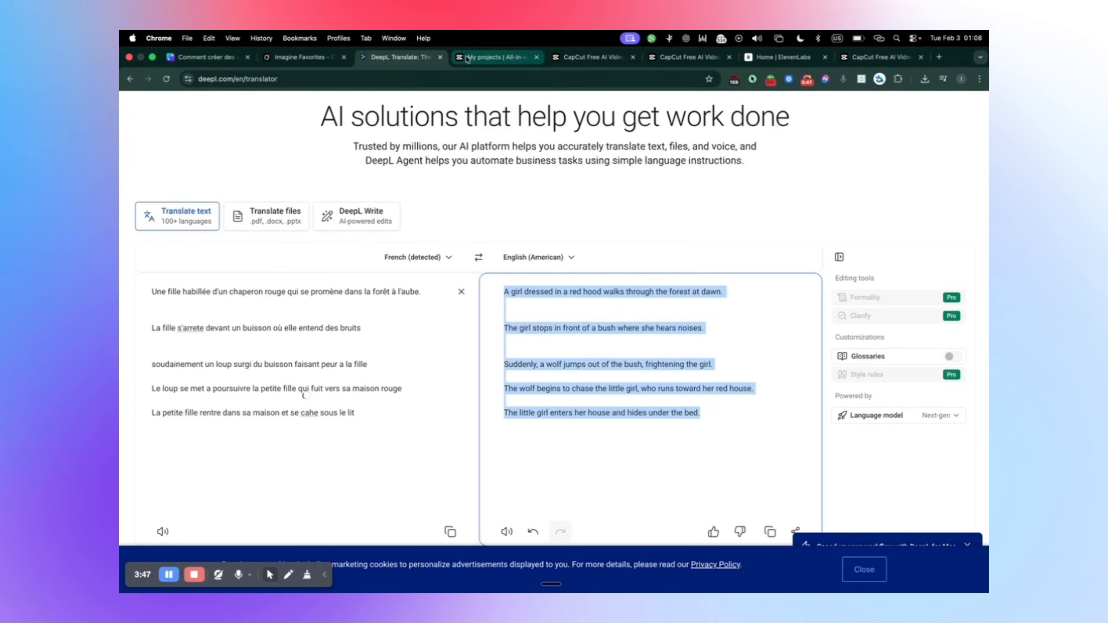
{"action": "left_click", "coordinate": [514, 60]}
{"action": "left_click", "coordinate": [592, 57]}
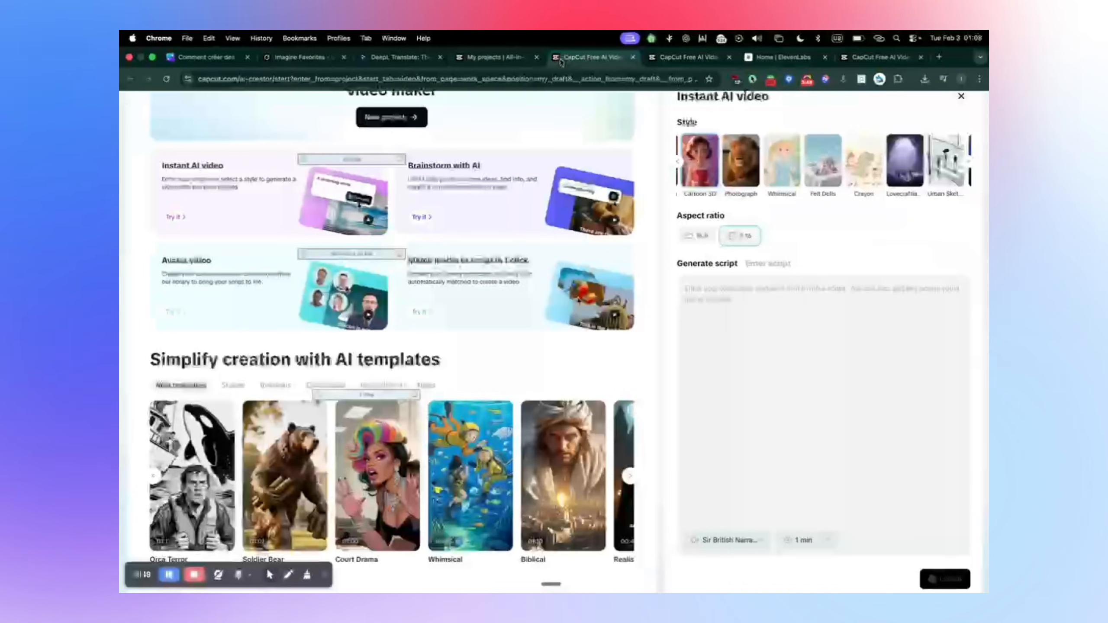
{"action": "left_click", "coordinate": [685, 300]}
{"action": "key", "text": "BackSpace"}
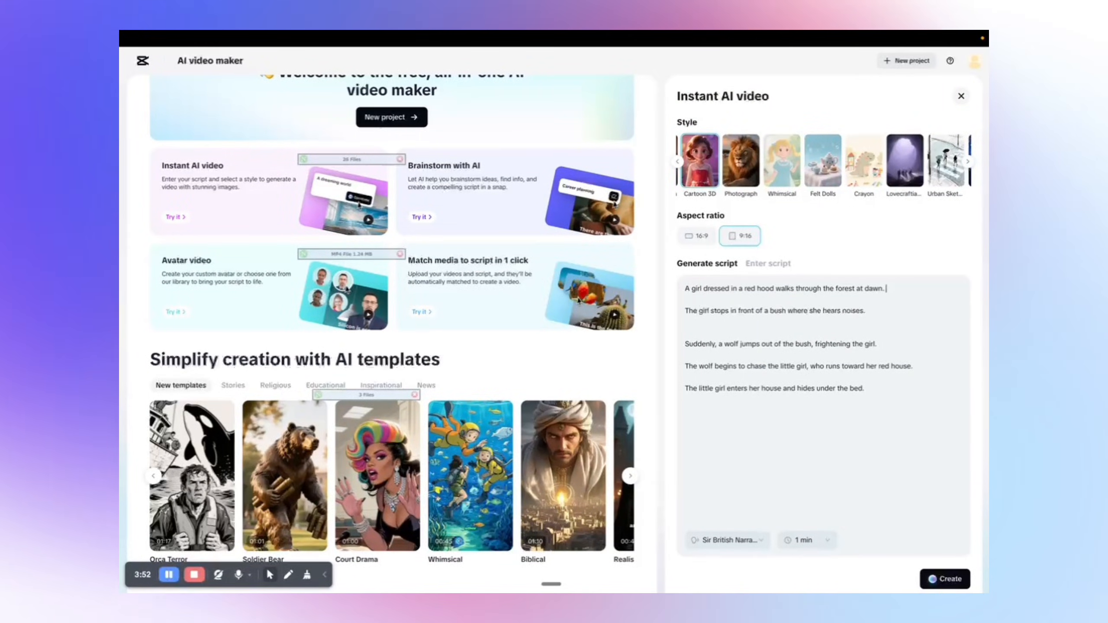
- Add the title "Histoire du petit chaperon rouge remake" above the story, separated from it by blank lines
{"action": "left_click", "coordinate": [685, 289]}
{"action": "key", "text": "Return"}
{"action": "key", "text": "Return"}
{"action": "key", "text": "Return"}
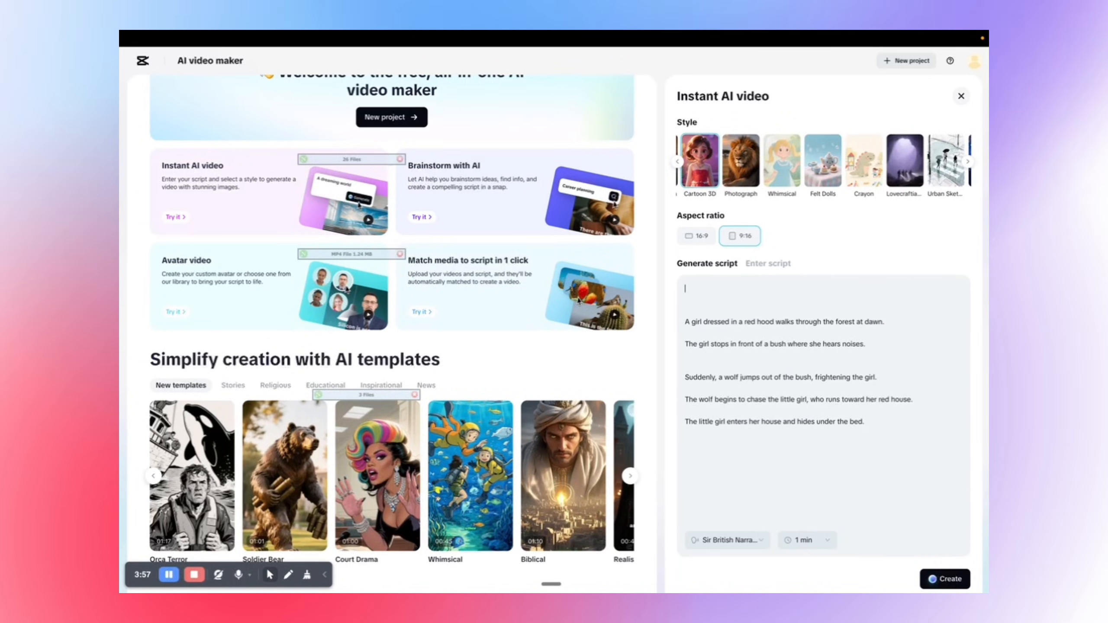
{"action": "type", "text": "Histoir"}
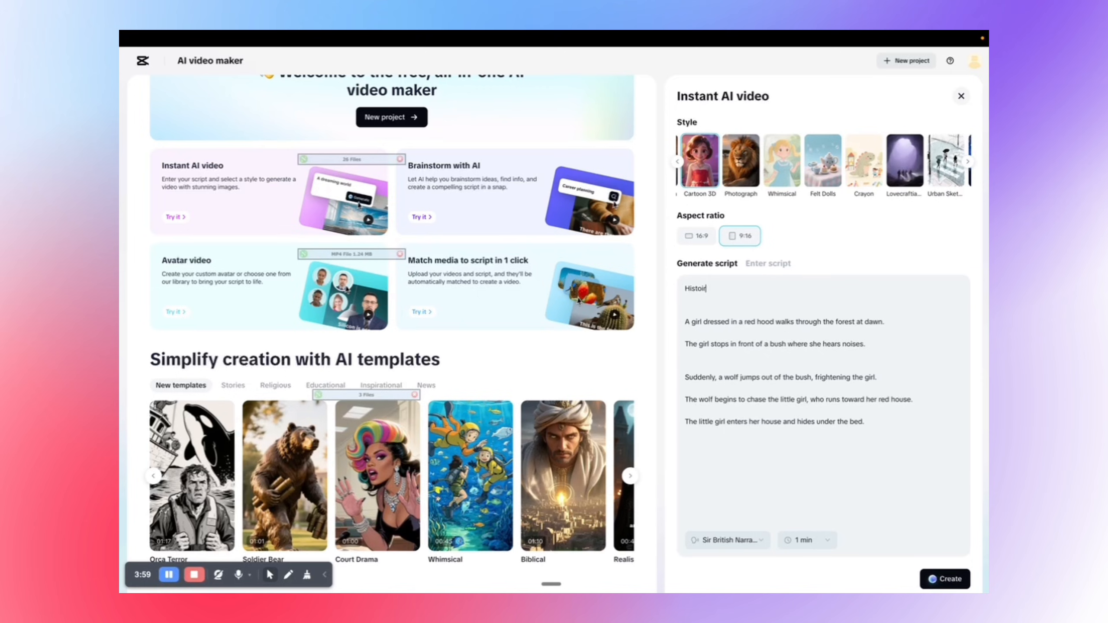
{"action": "type", "text": "e d"}
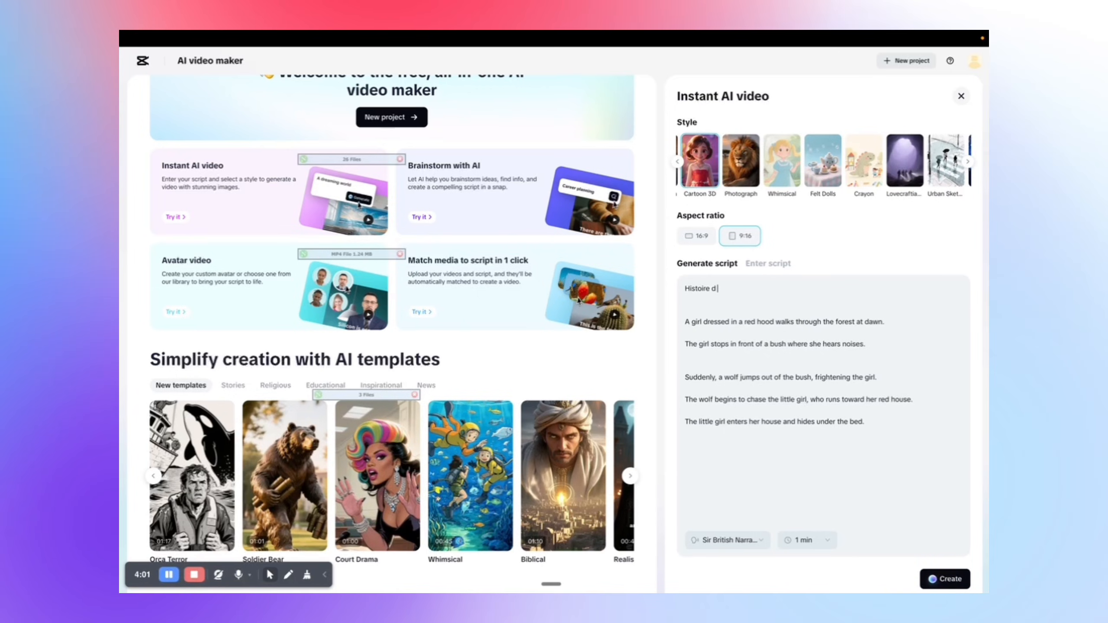
{"action": "type", "text": "u peti"}
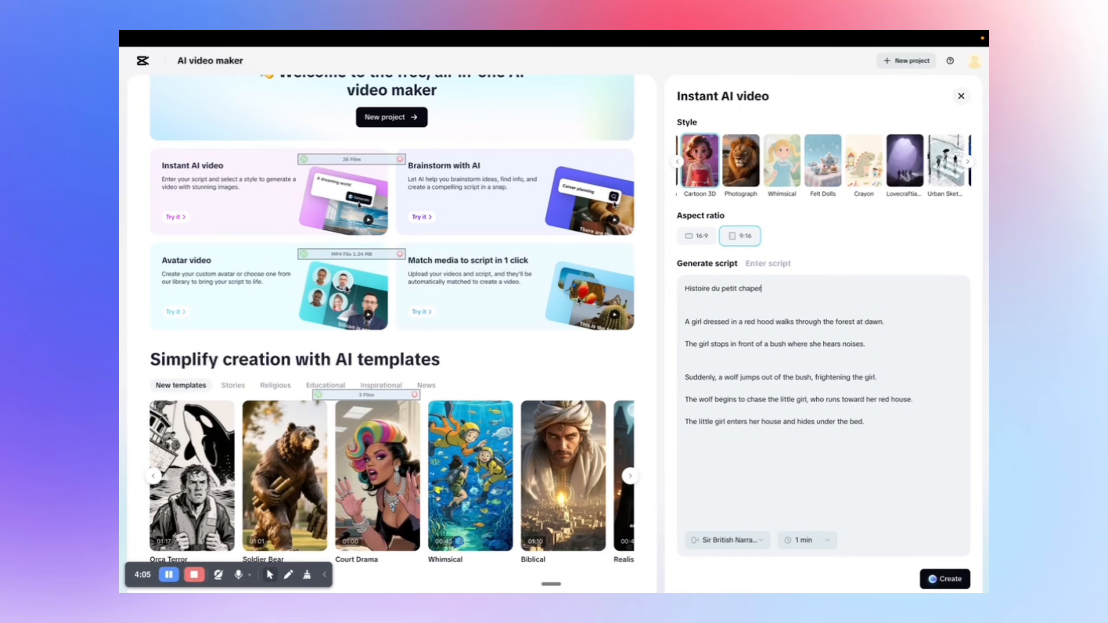
{"action": "type", "text": "t chaperon roug"}
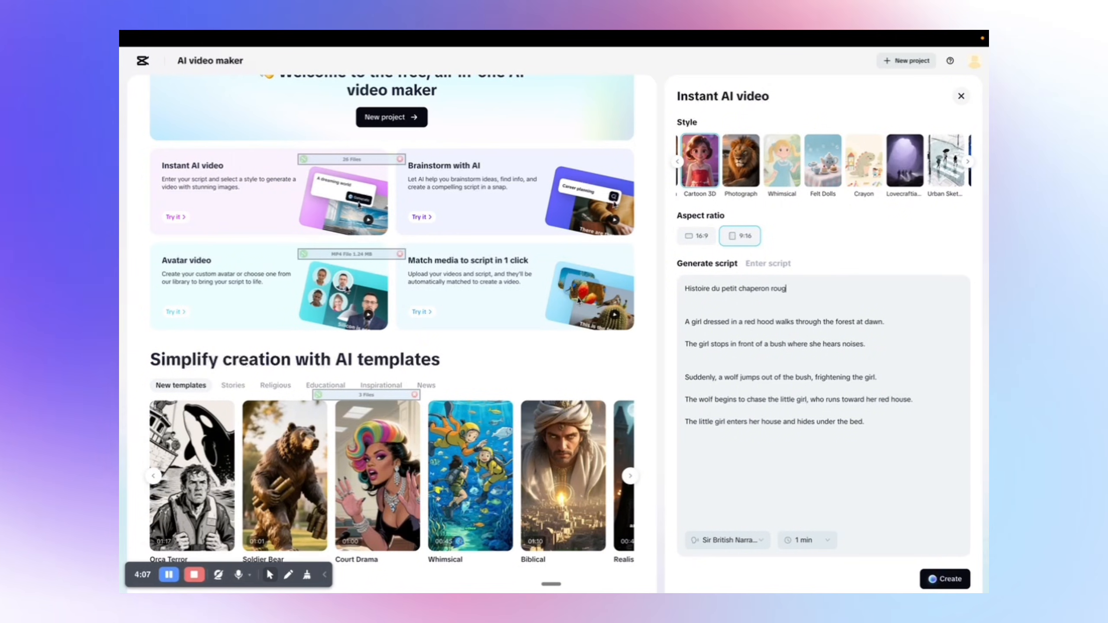
{"action": "type", "text": "e remake"}
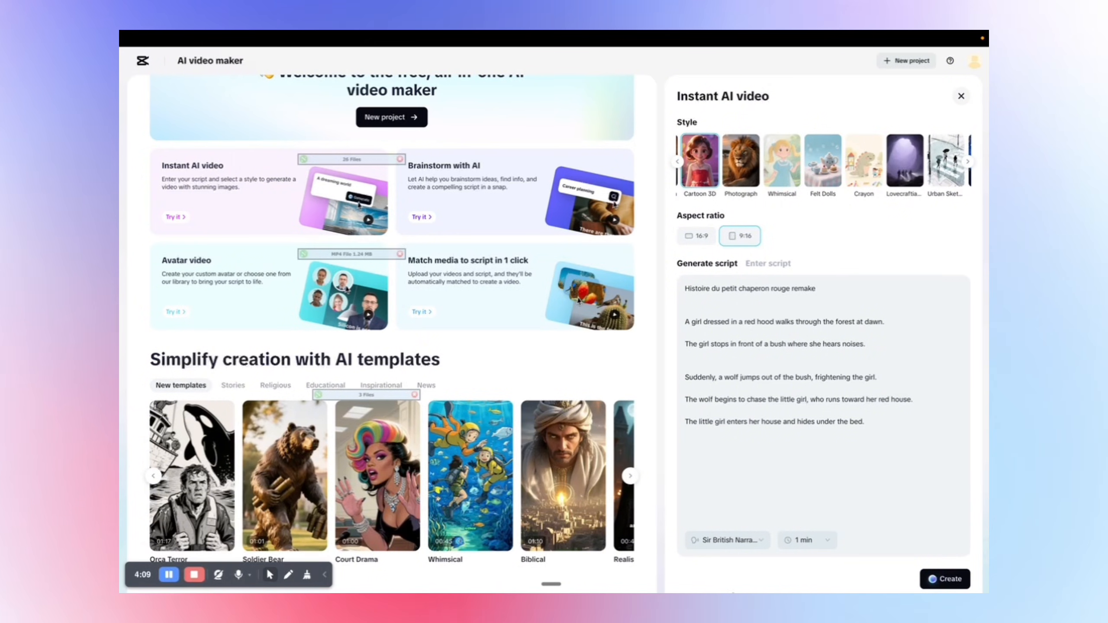
{"action": "left_click", "coordinate": [749, 540]}
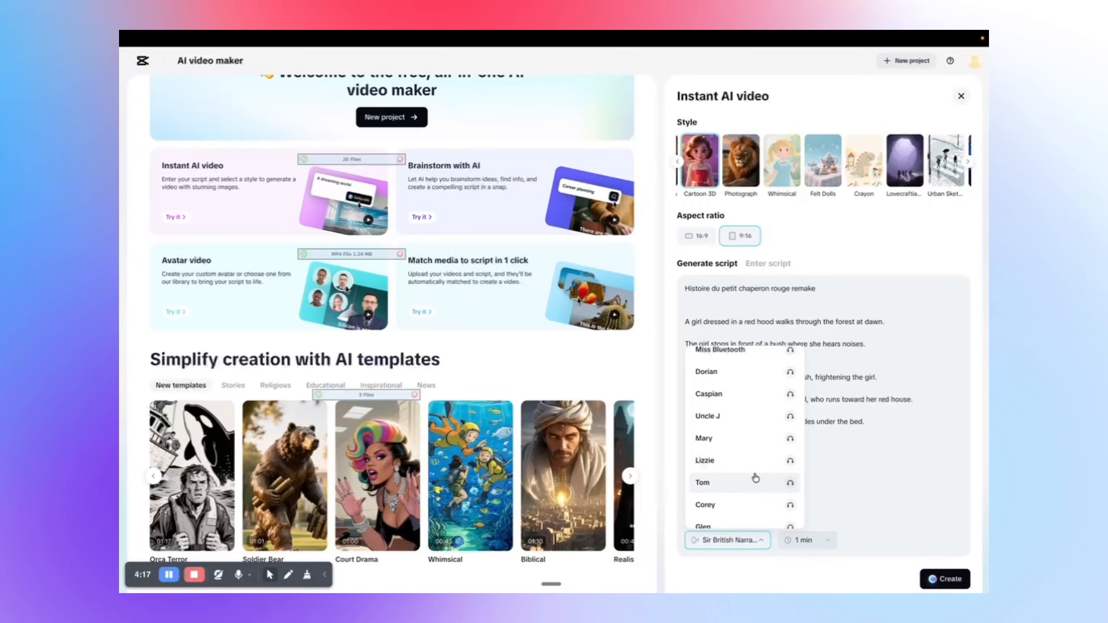
{"action": "left_click", "coordinate": [847, 444]}
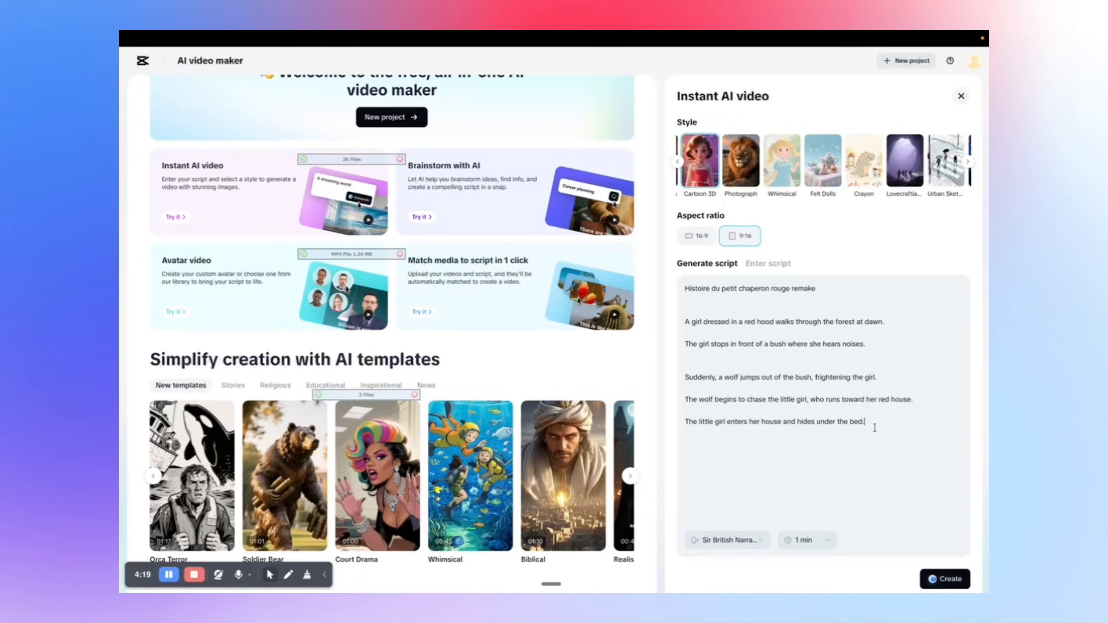
- Replace the English story below the title with the full French source text copied from DeepL
{"action": "mouse_move", "coordinate": [656, 33]}
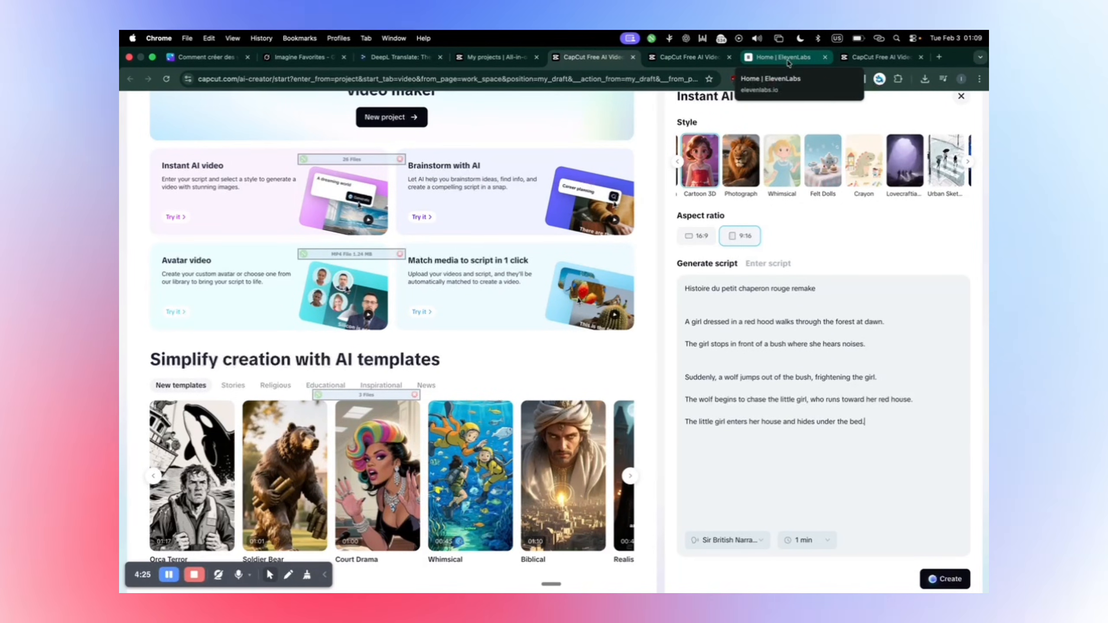
{"action": "left_click", "coordinate": [399, 57]}
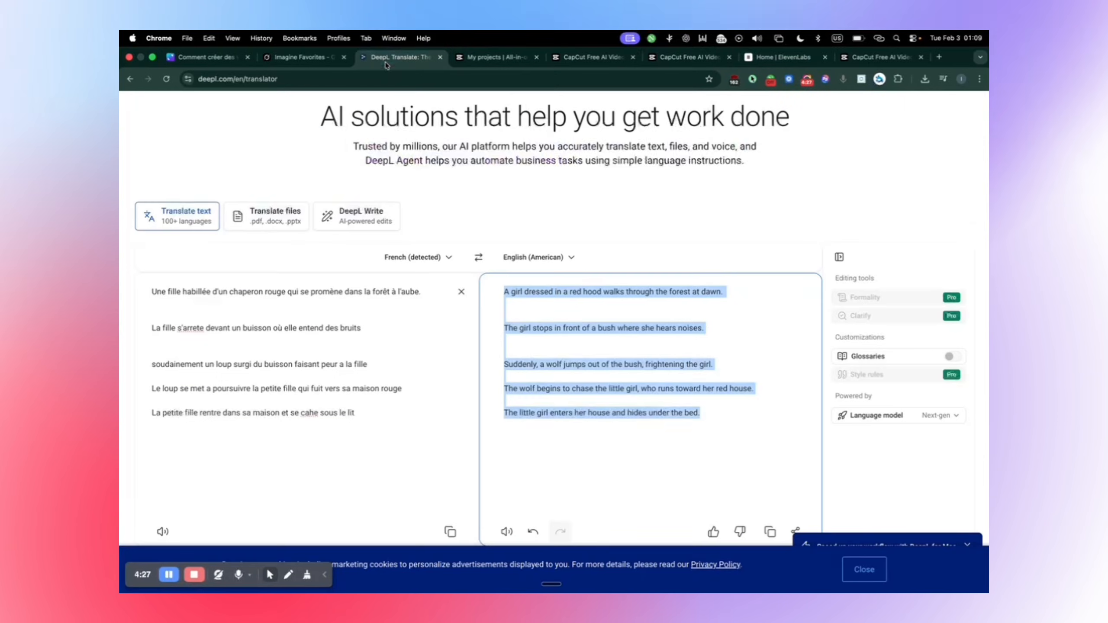
{"action": "left_click_drag", "start_coordinate": [397, 425], "coordinate": [192, 327]}
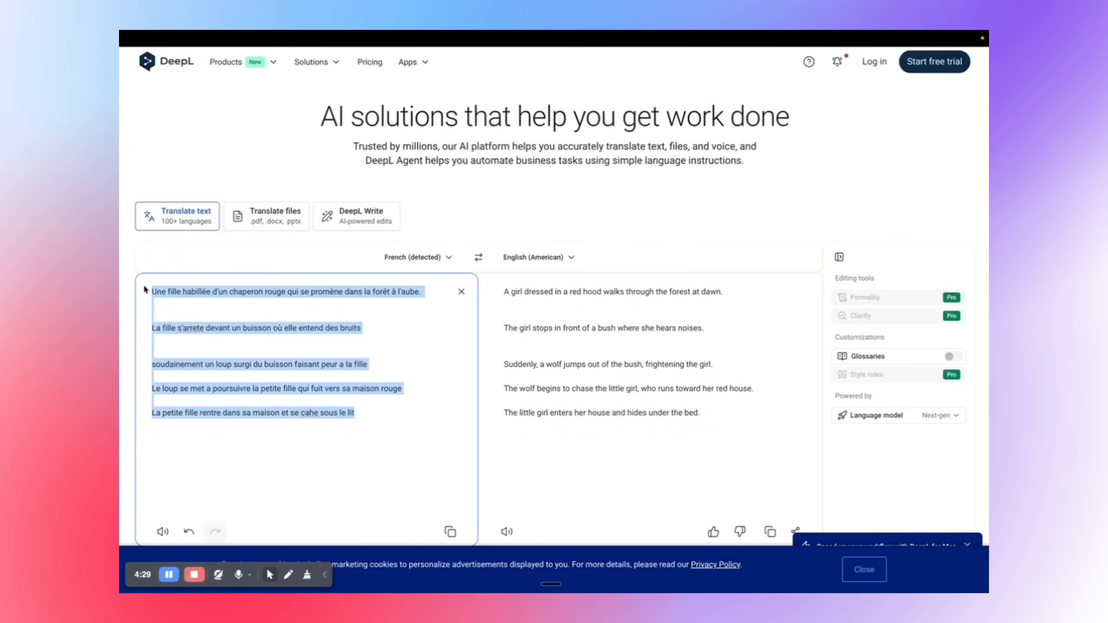
{"action": "mouse_move", "coordinate": [609, 53]}
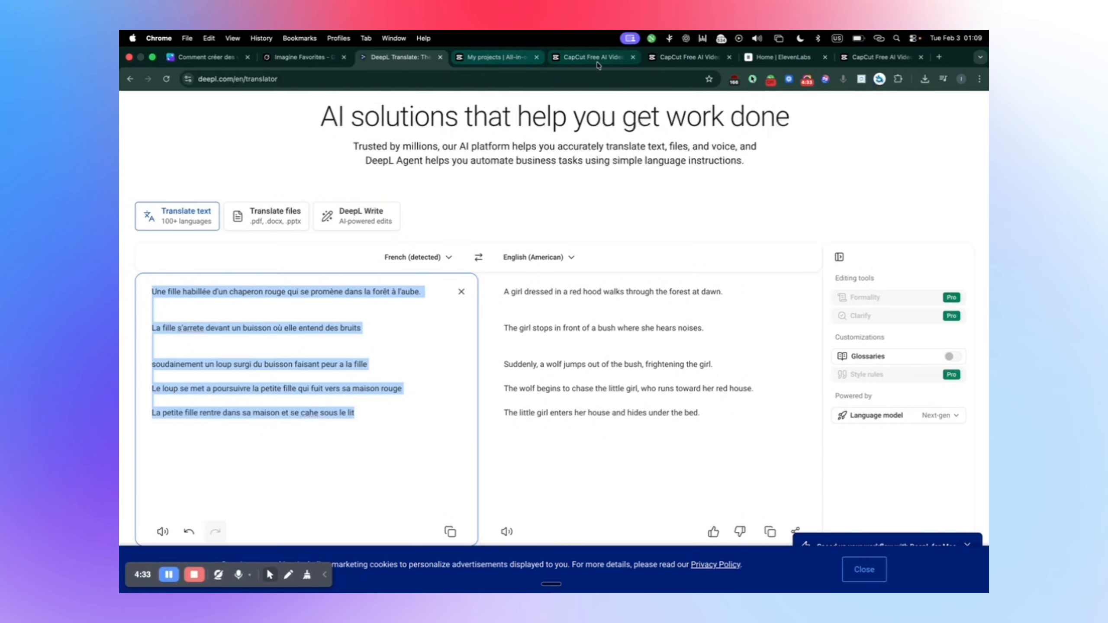
{"action": "left_click", "coordinate": [663, 60]}
{"action": "left_click", "coordinate": [593, 58]}
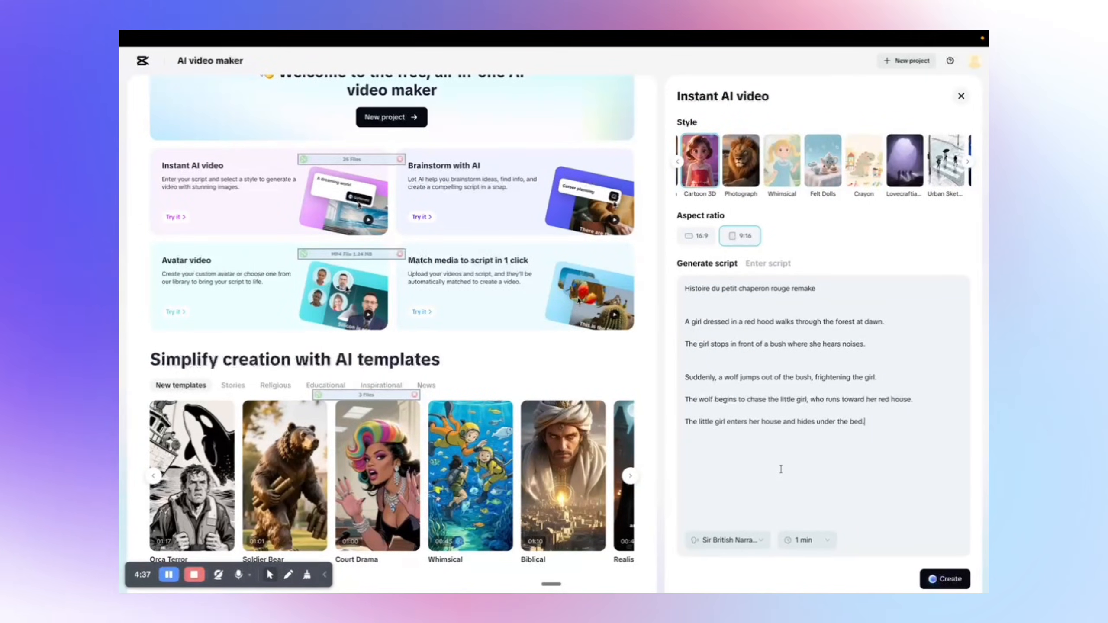
{"action": "left_click_drag", "start_coordinate": [868, 421], "coordinate": [682, 323]}
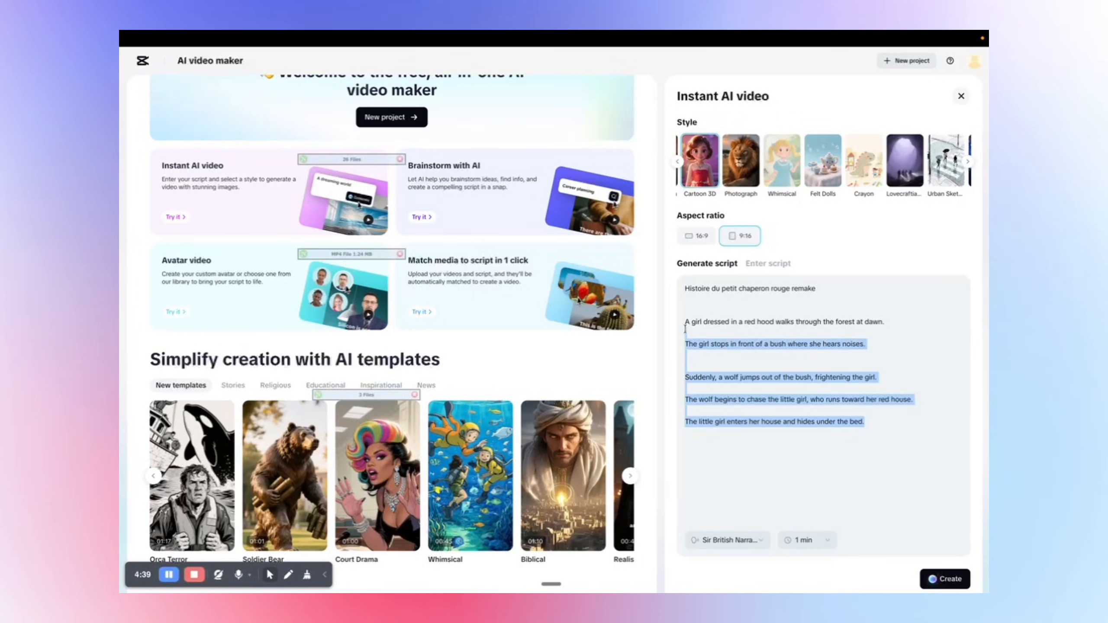
{"action": "key", "text": "ctrl+v"}
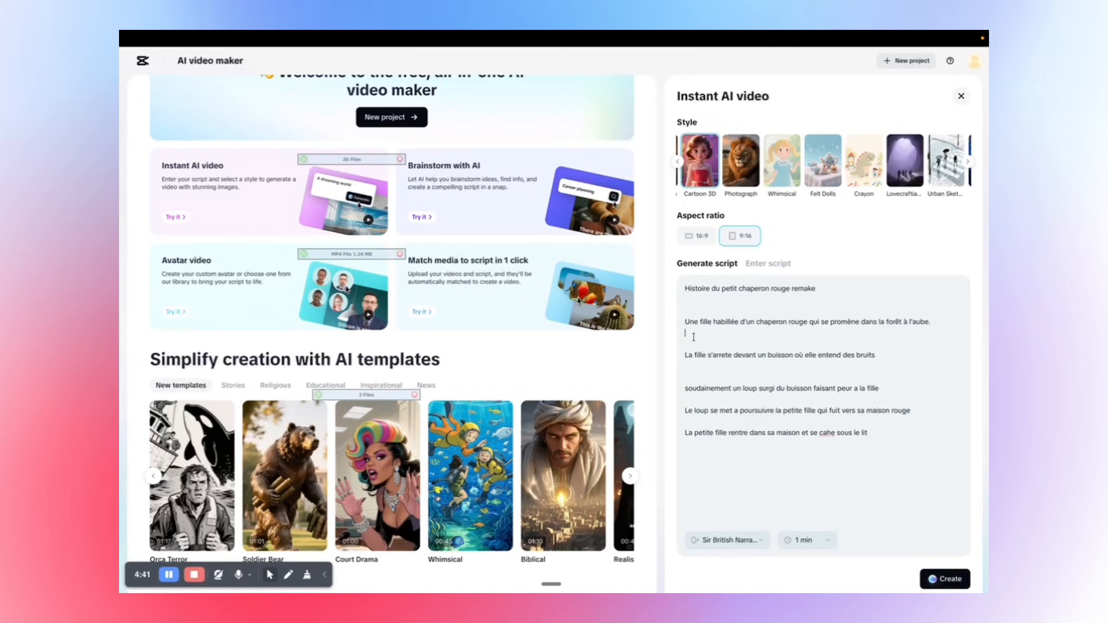
- Browse the available narration voices and choose the custom voice "Izzy"
{"action": "left_click", "coordinate": [723, 540]}
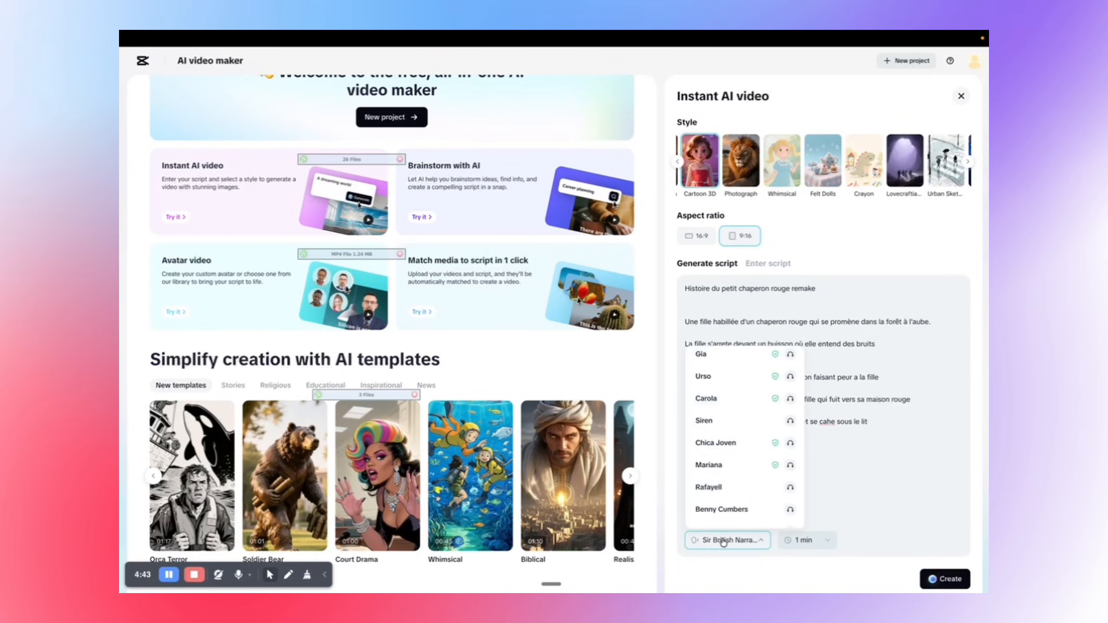
{"action": "scroll", "coordinate": [732, 411], "scroll_direction": "up", "scroll_amount": 1}
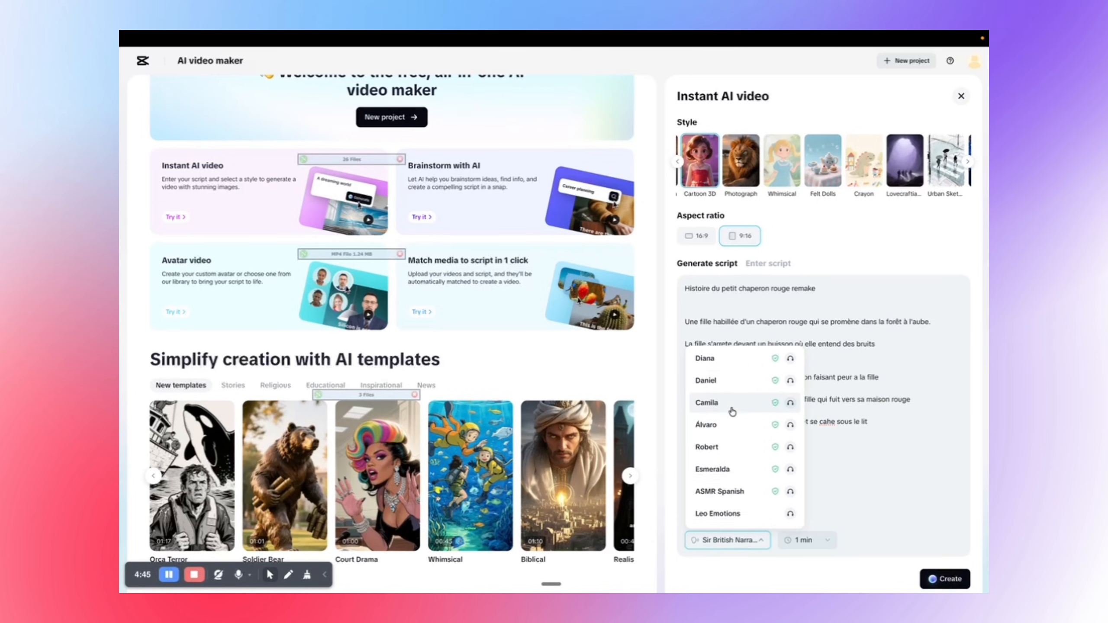
{"action": "scroll", "coordinate": [731, 412], "scroll_direction": "down", "scroll_amount": 5}
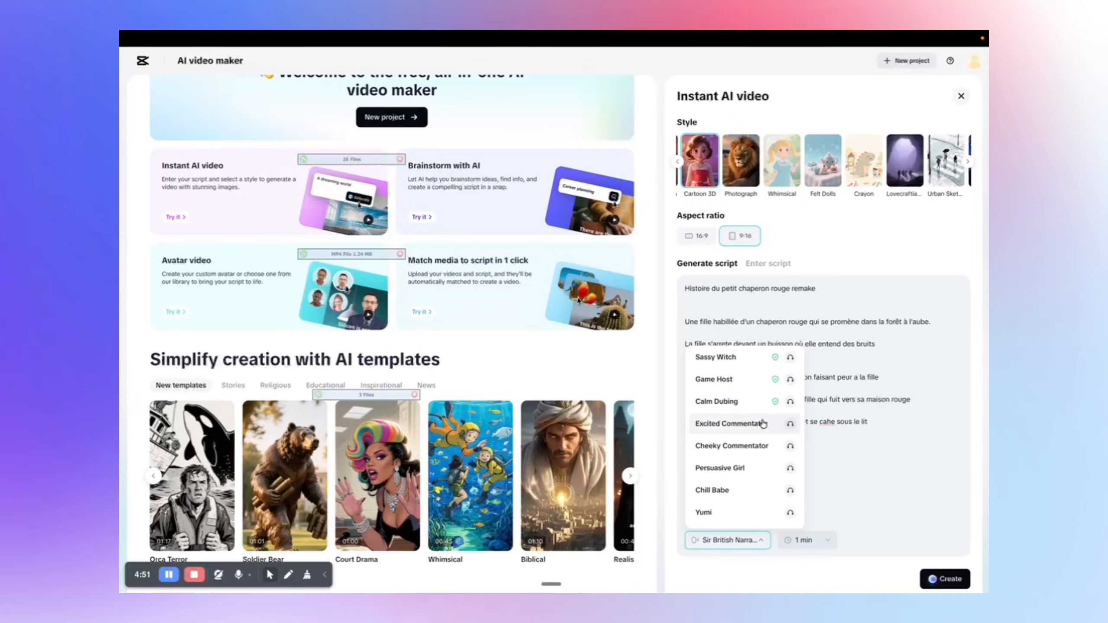
{"action": "scroll", "coordinate": [762, 423], "scroll_direction": "up", "scroll_amount": 5}
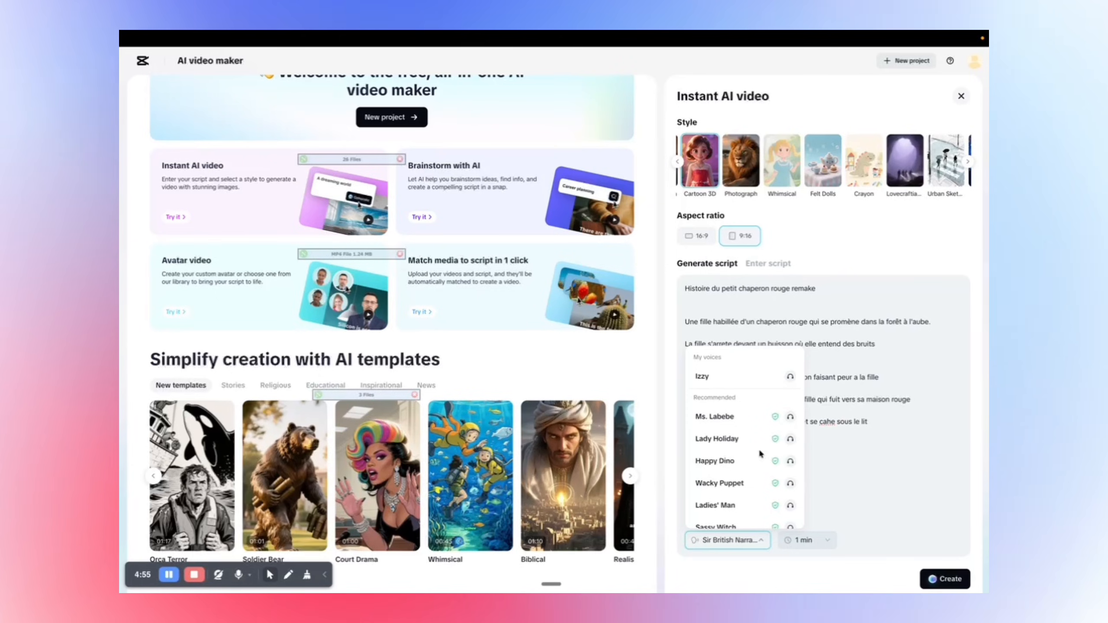
{"action": "left_click", "coordinate": [742, 376]}
- Set the video duration to 5 min and create the instant AI video
{"action": "left_click", "coordinate": [818, 540]}
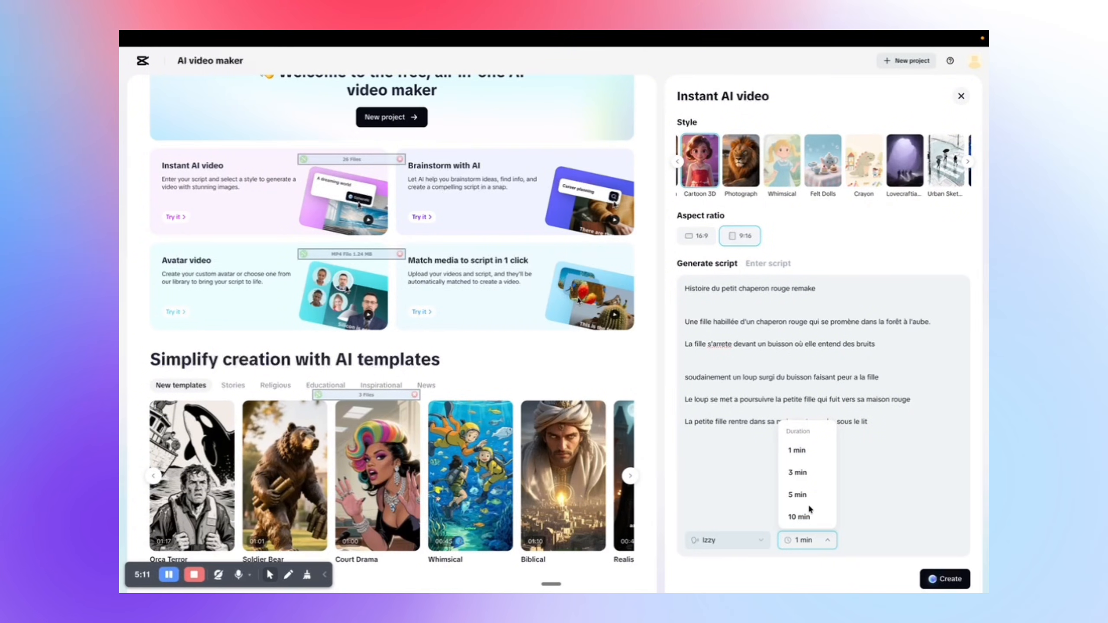
{"action": "left_click", "coordinate": [865, 515]}
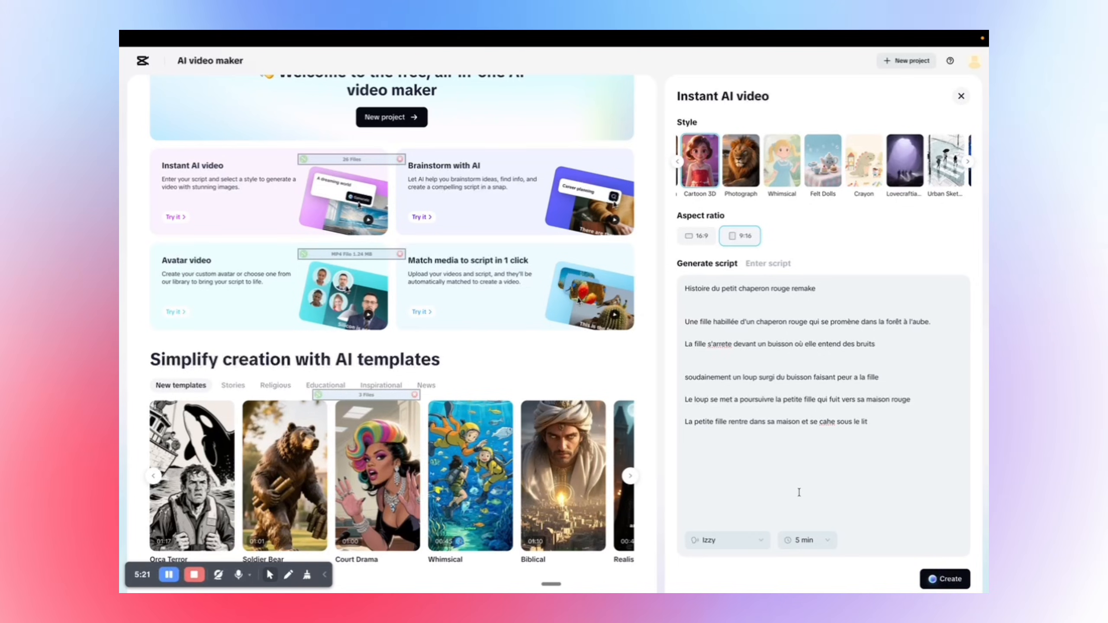
{"action": "left_click", "coordinate": [938, 584]}
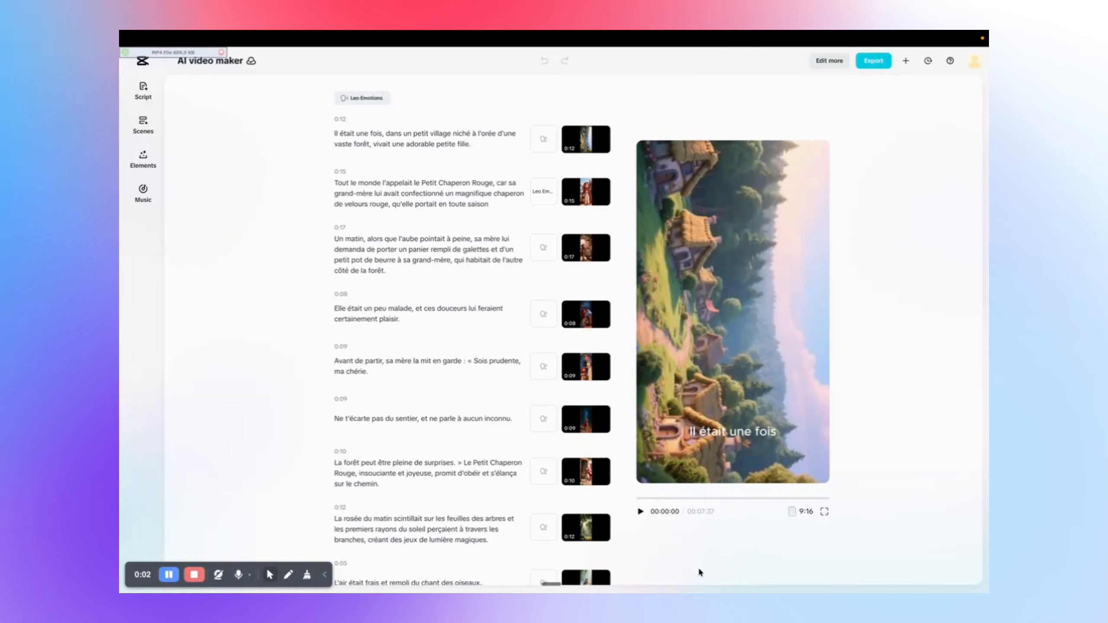
- Review the generated French script and its scene list
{"action": "scroll", "coordinate": [496, 447], "scroll_direction": "down", "scroll_amount": 1}
{"action": "scroll", "coordinate": [496, 447], "scroll_direction": "down", "scroll_amount": 1}
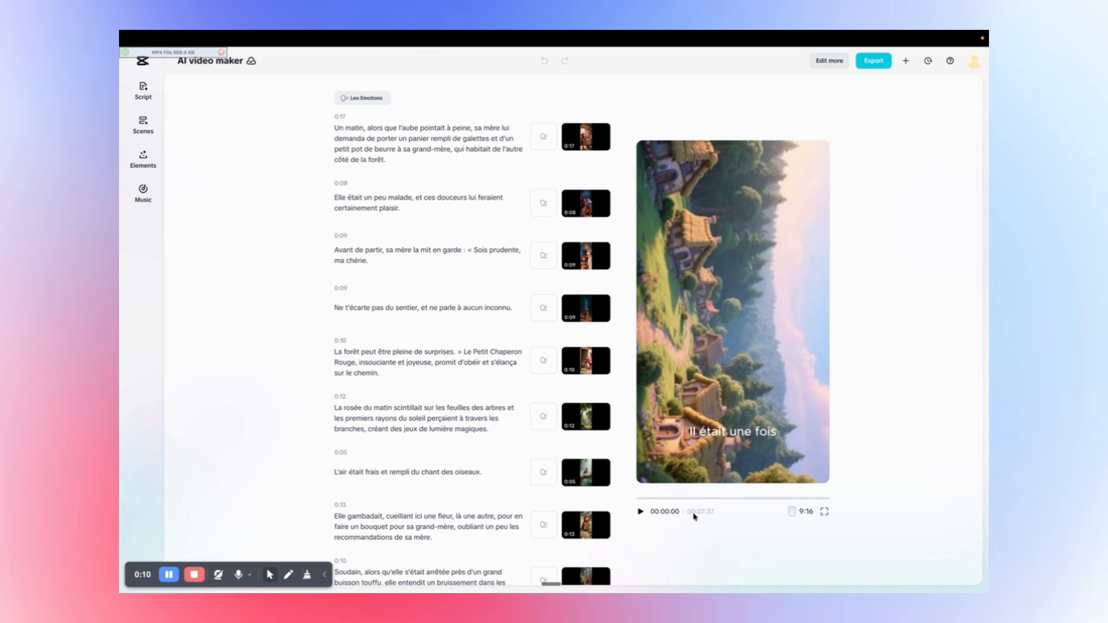
- Look through the scene texts and clips from the opening to the wolf's attack, and preview the opening scenes
{"action": "scroll", "coordinate": [499, 331], "scroll_direction": "up", "scroll_amount": 3}
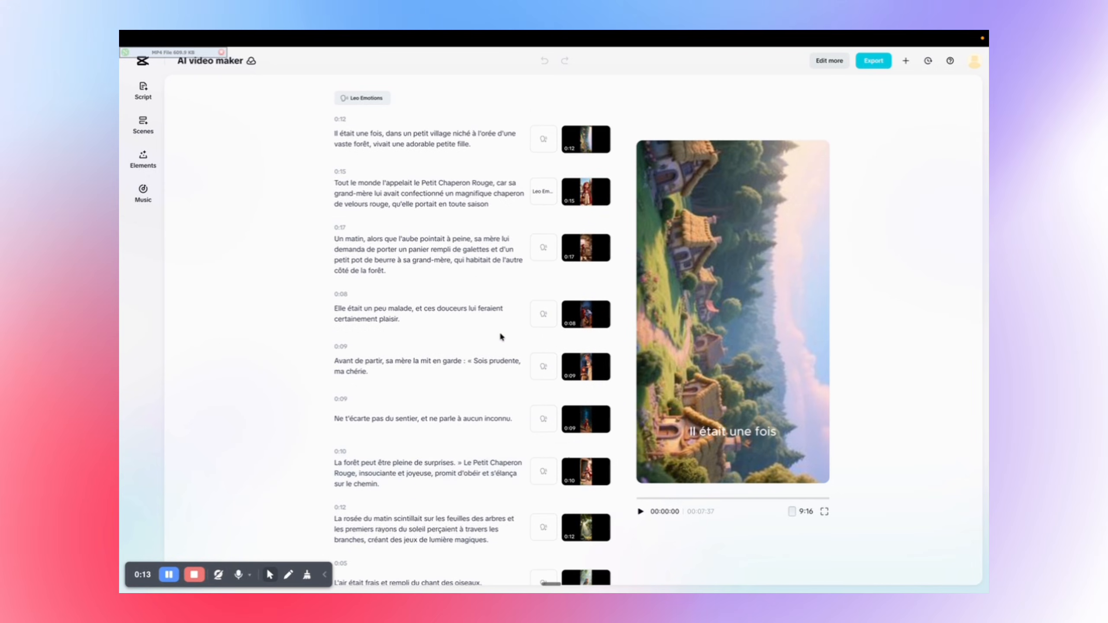
{"action": "scroll", "coordinate": [497, 447], "scroll_direction": "down", "scroll_amount": 2}
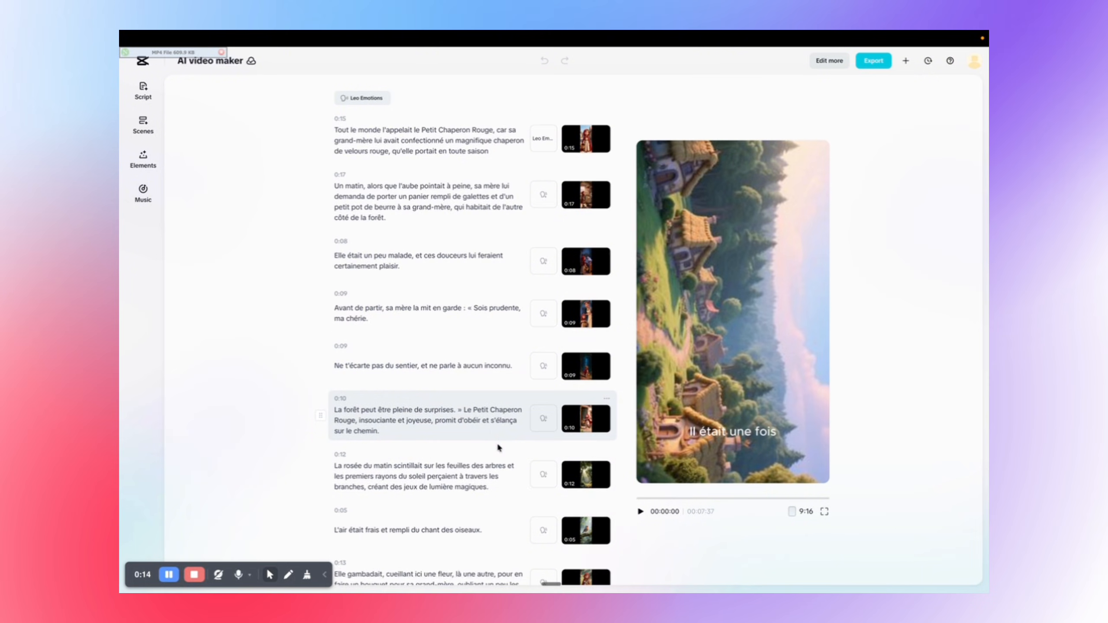
{"action": "scroll", "coordinate": [497, 447], "scroll_direction": "up", "scroll_amount": 2}
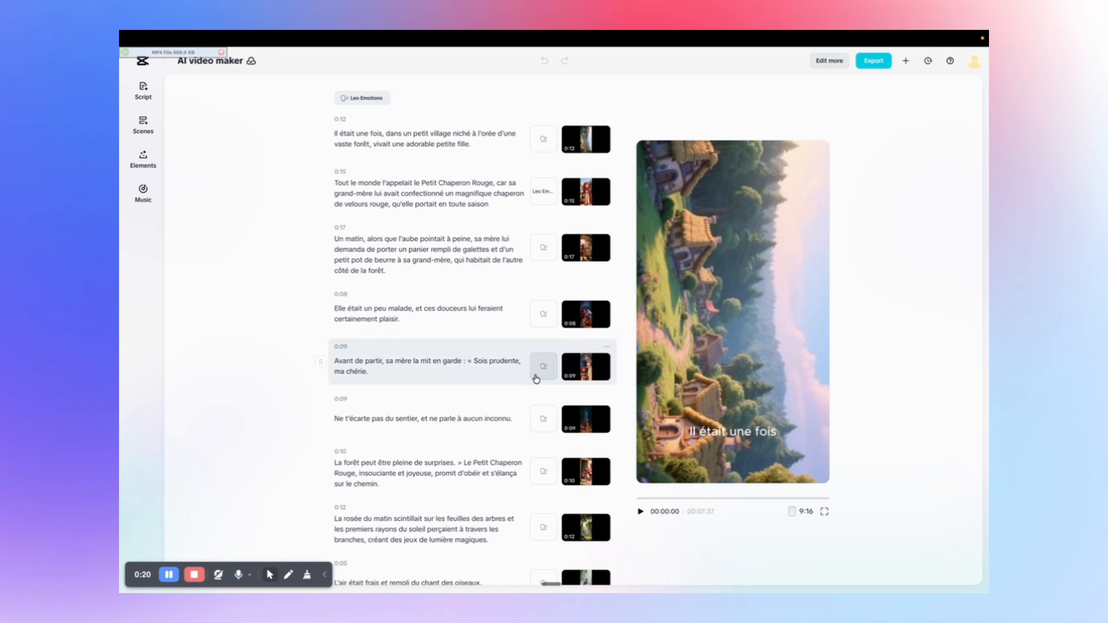
{"action": "scroll", "coordinate": [509, 384], "scroll_direction": "down", "scroll_amount": 8}
{"action": "scroll", "coordinate": [511, 388], "scroll_direction": "down", "scroll_amount": 18}
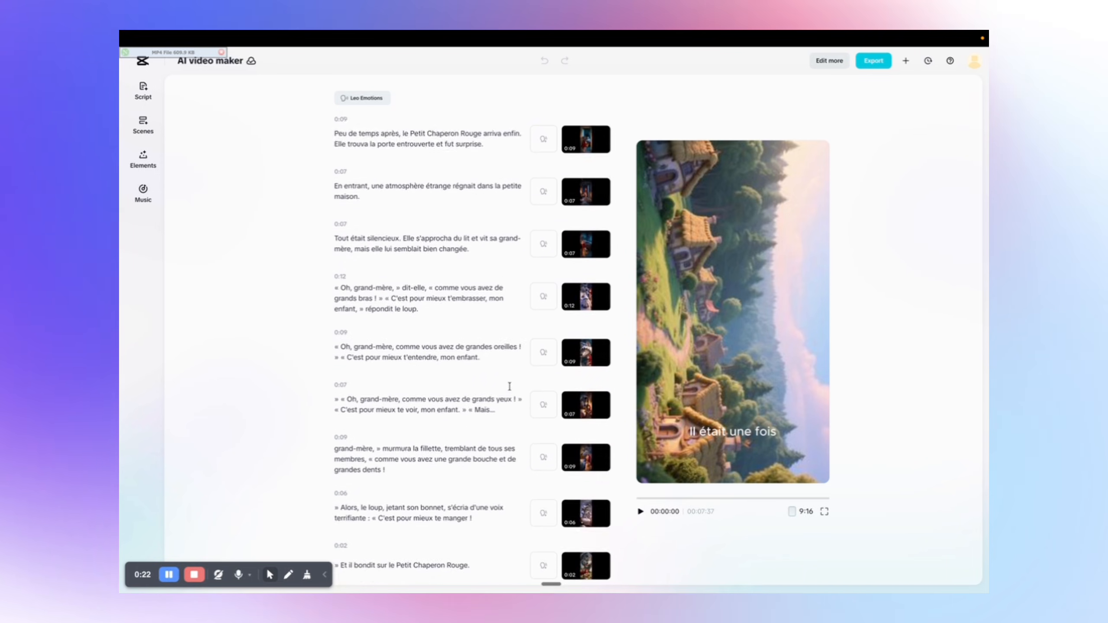
{"action": "scroll", "coordinate": [509, 386], "scroll_direction": "up", "scroll_amount": 20}
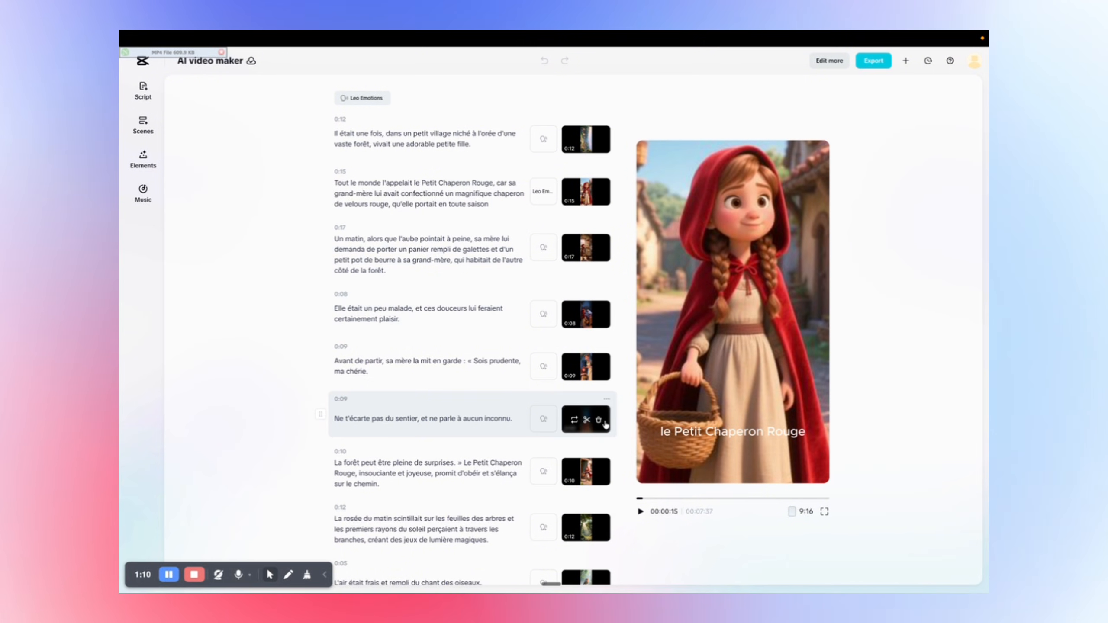
- Generate alternative AI images for the opening village scene in the Cartoon 3D style
{"action": "mouse_move", "coordinate": [585, 146]}
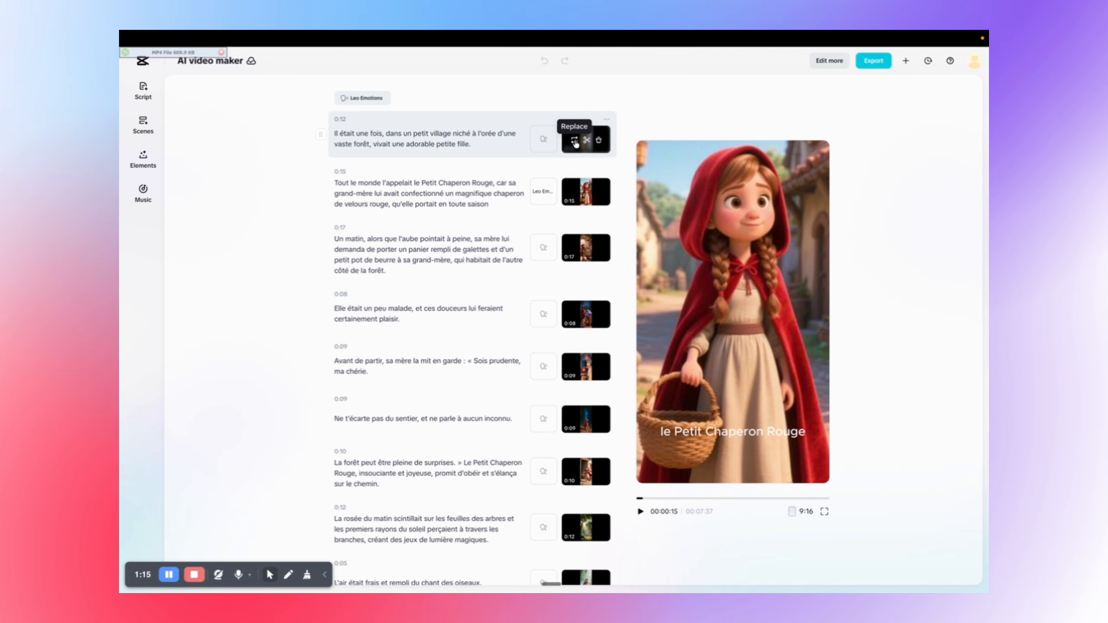
{"action": "left_click", "coordinate": [575, 141]}
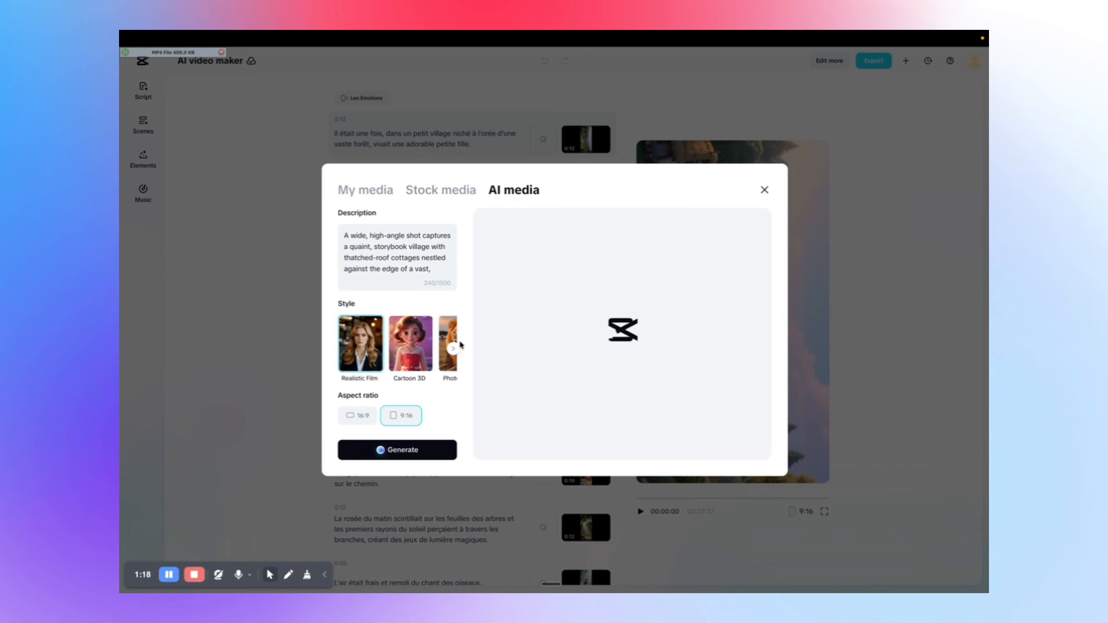
{"action": "left_click", "coordinate": [406, 348]}
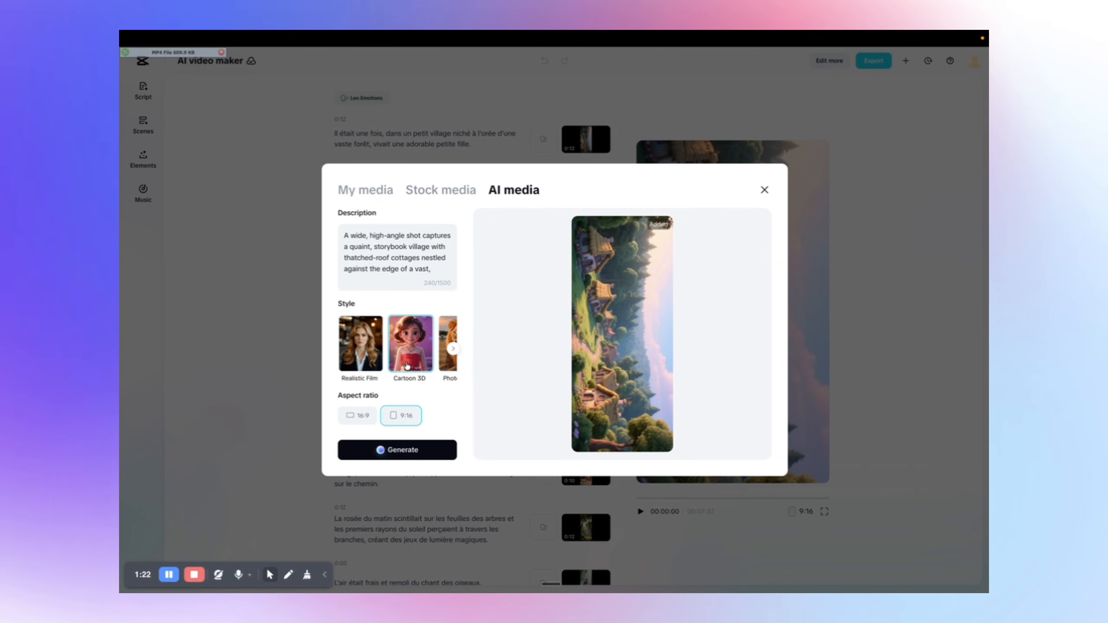
{"action": "left_click", "coordinate": [453, 349]}
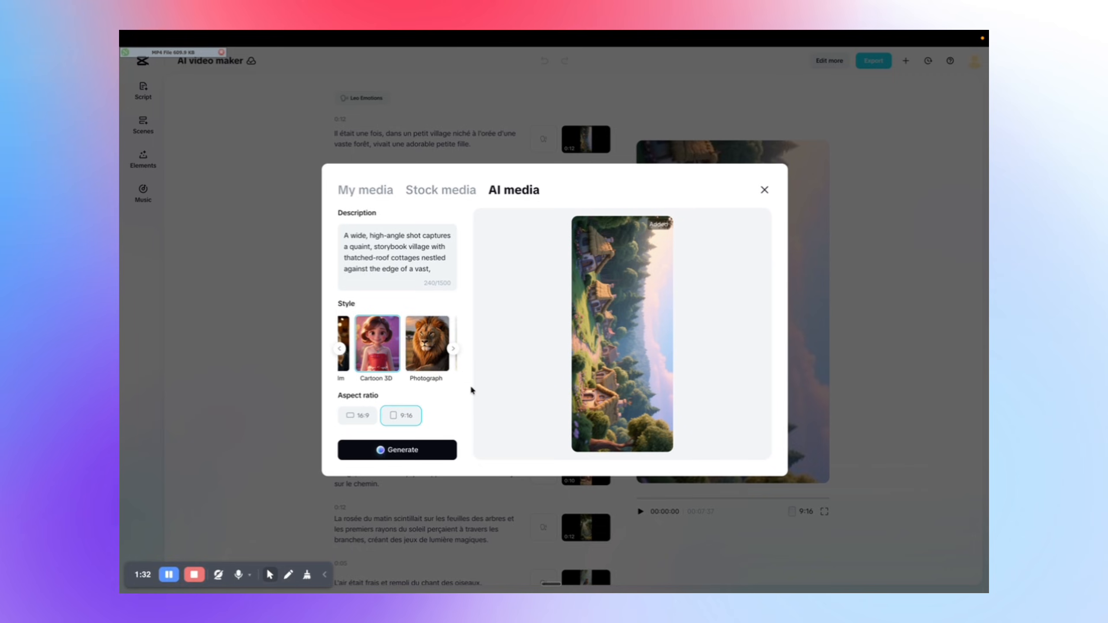
{"action": "left_click", "coordinate": [388, 449]}
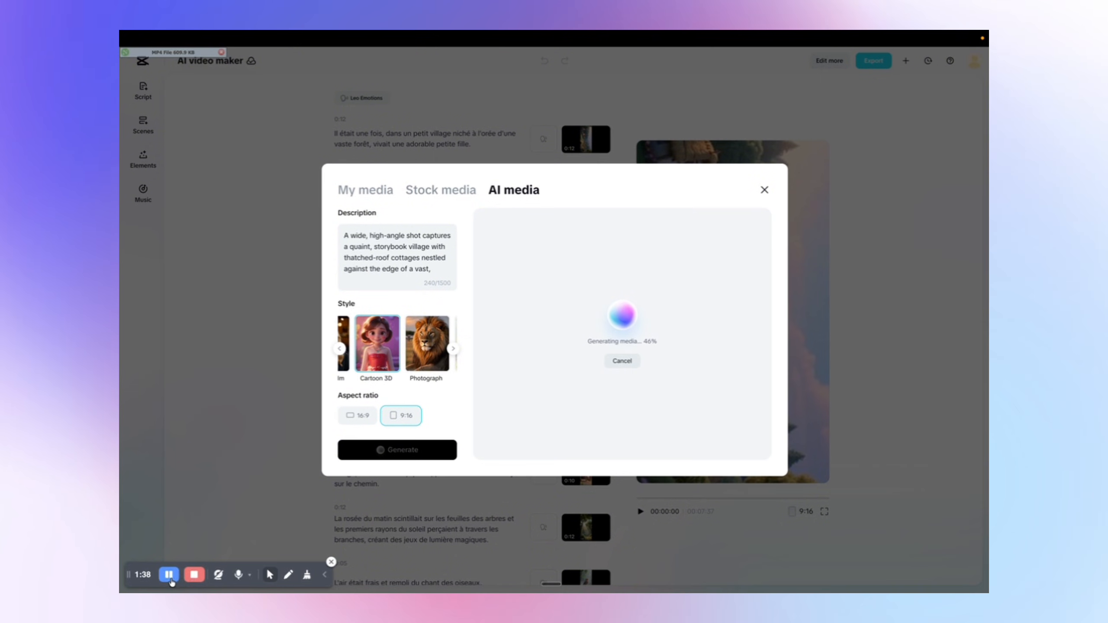
{"action": "left_click", "coordinate": [169, 577]}
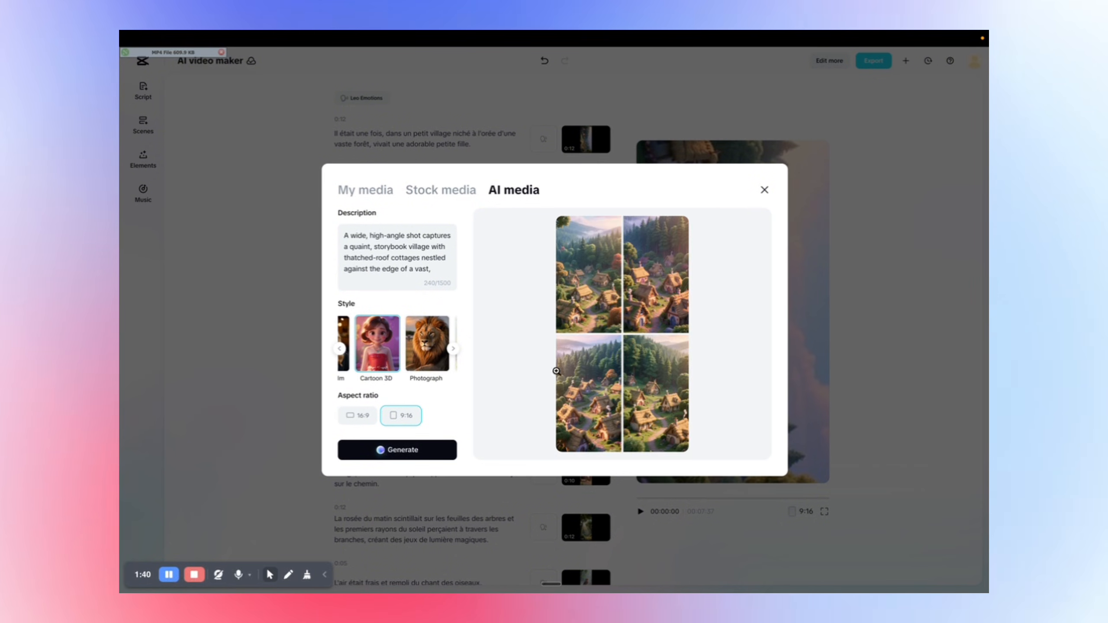
- Replace the opening scene's media with the darker generated village image in the first row and close the media dialog
{"action": "mouse_move", "coordinate": [606, 363]}
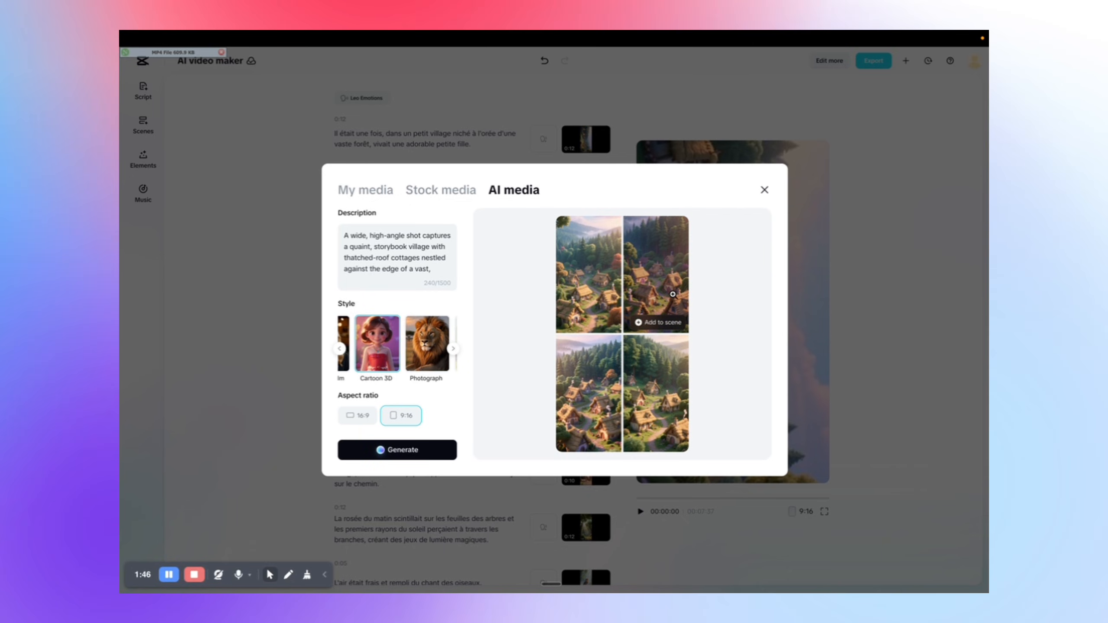
{"action": "left_click", "coordinate": [649, 327]}
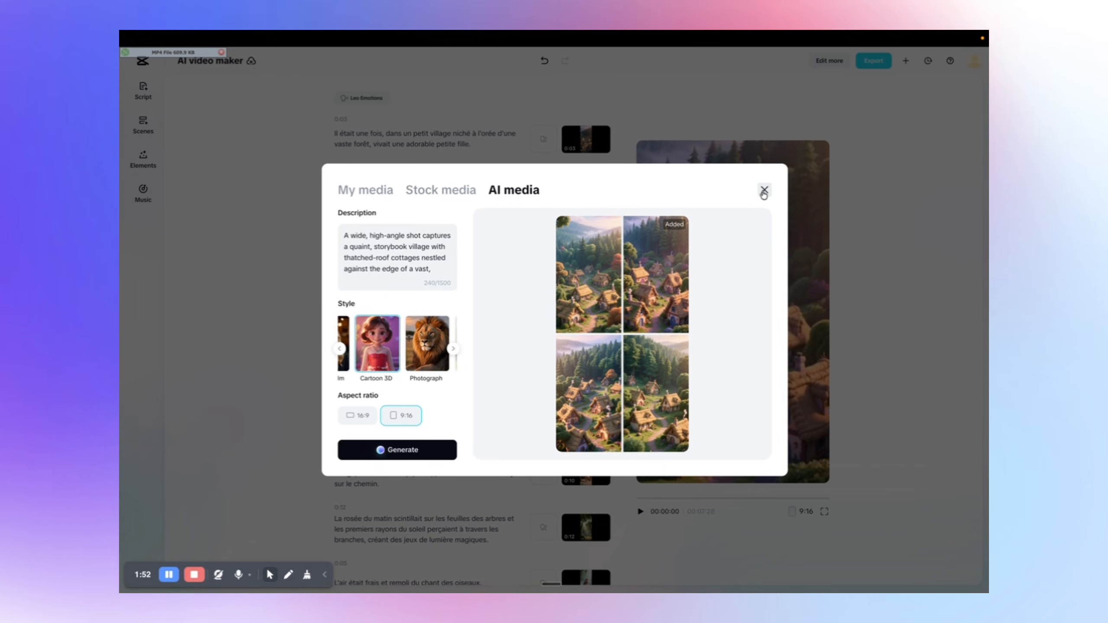
{"action": "left_click", "coordinate": [764, 190]}
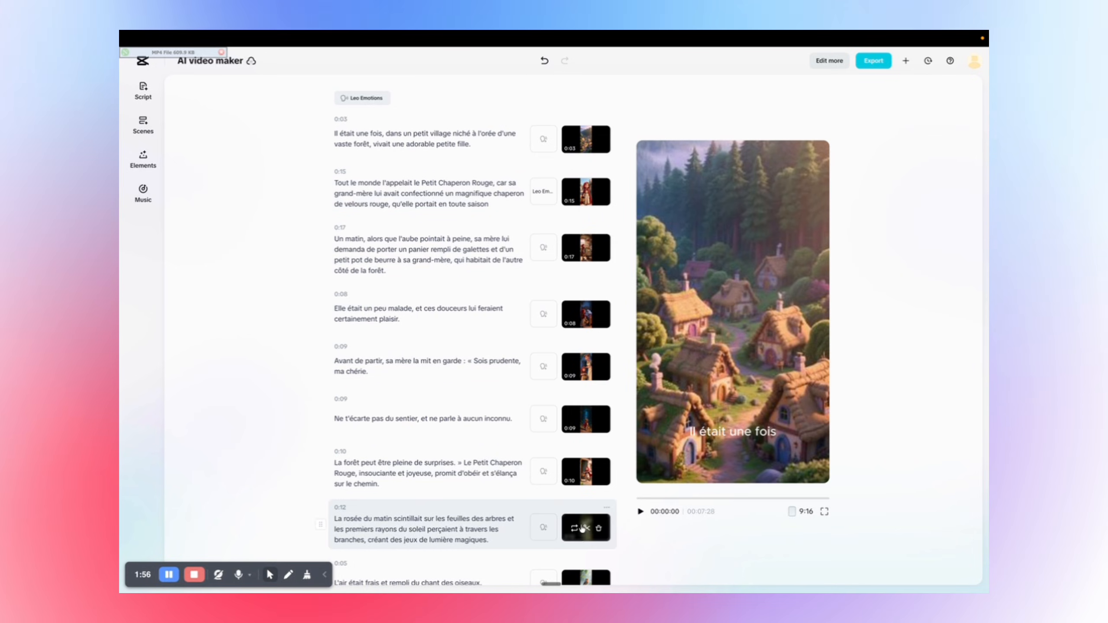
{"action": "mouse_move", "coordinate": [573, 319]}
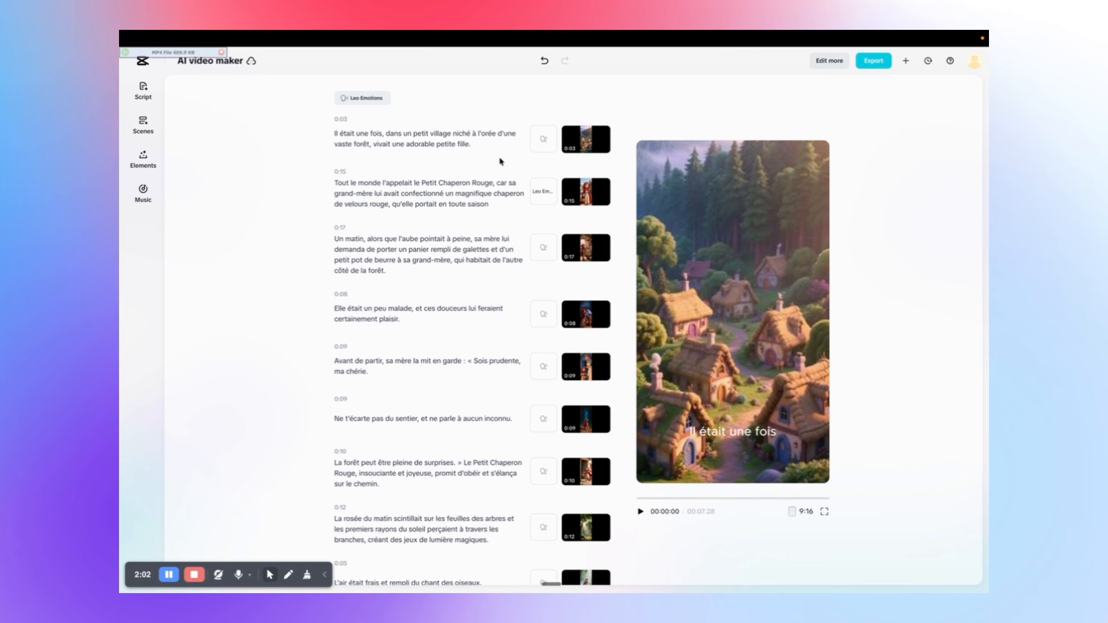
- Switch to ElevenLabs, dismiss its announcements and open Text to Speech
{"action": "mouse_move", "coordinate": [701, 45]}
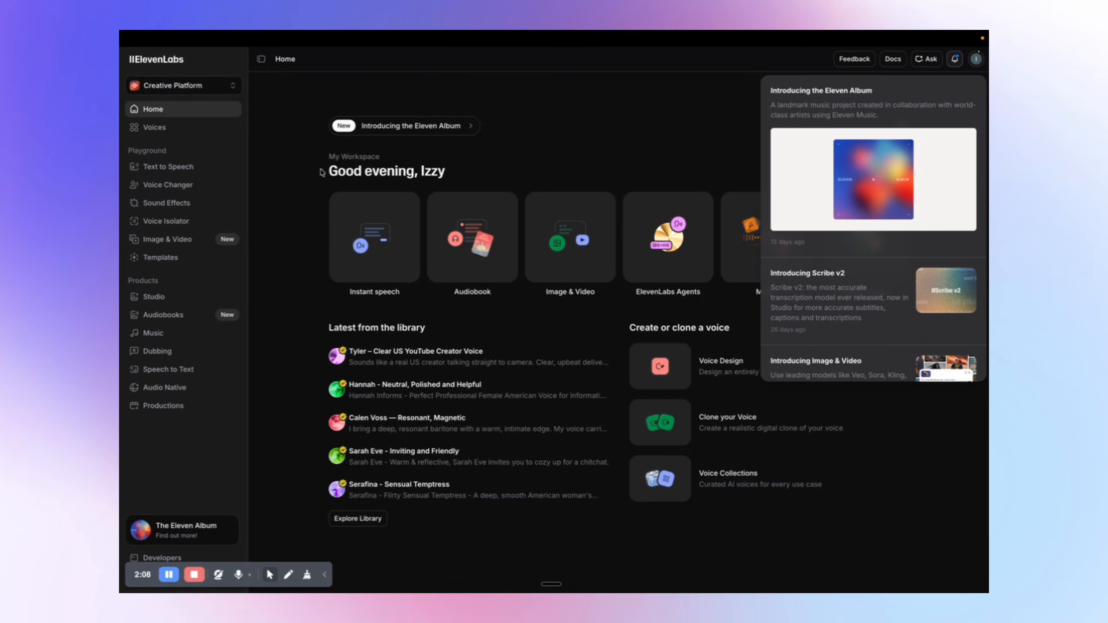
{"action": "left_click", "coordinate": [734, 165]}
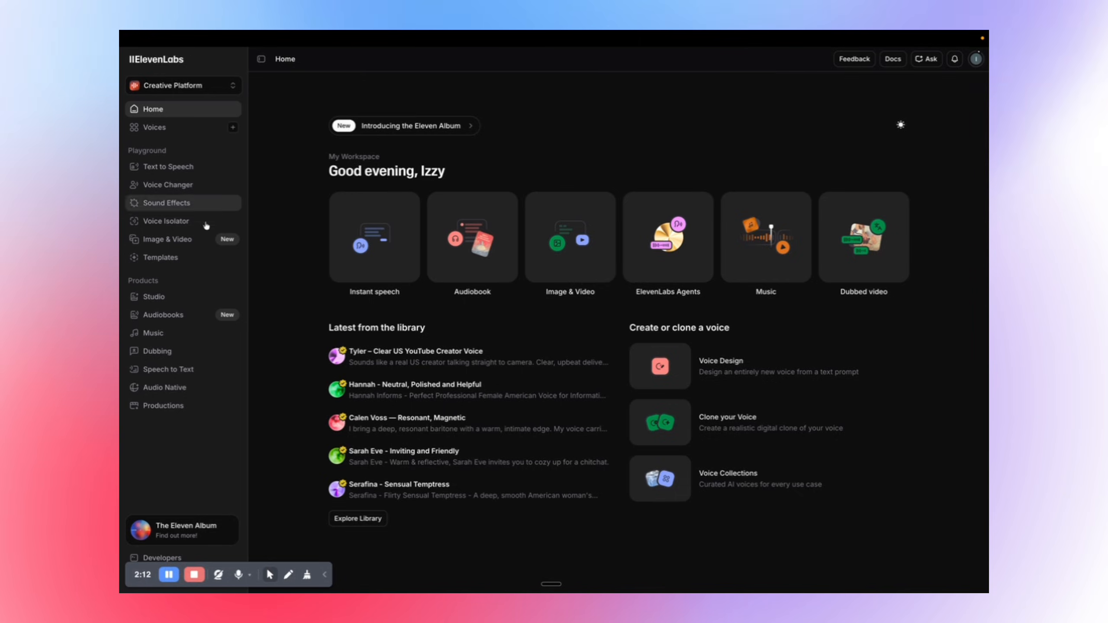
{"action": "left_click", "coordinate": [182, 166]}
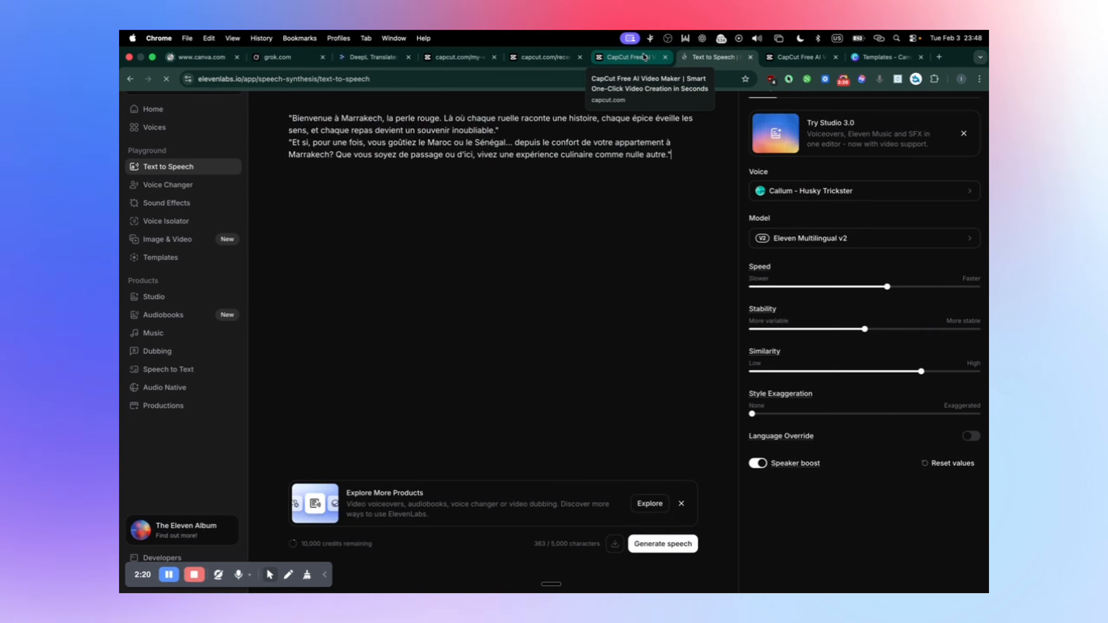
- Find the CapCut storyboard among the open browser pages and place it directly before the ElevenLabs page
{"action": "left_click", "coordinate": [644, 57]}
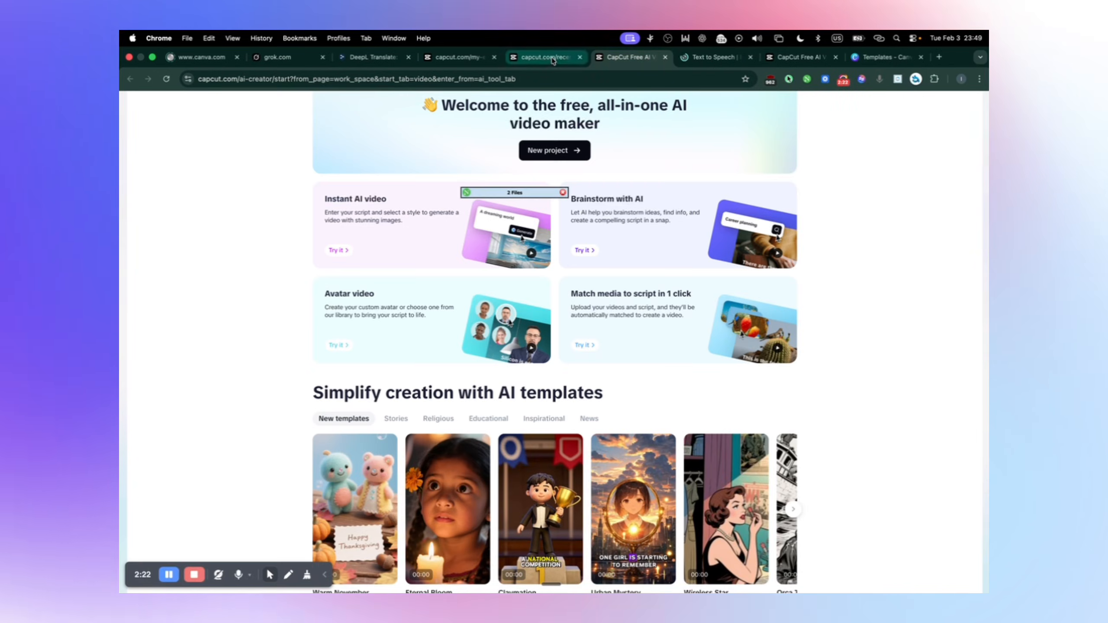
{"action": "left_click", "coordinate": [546, 57]}
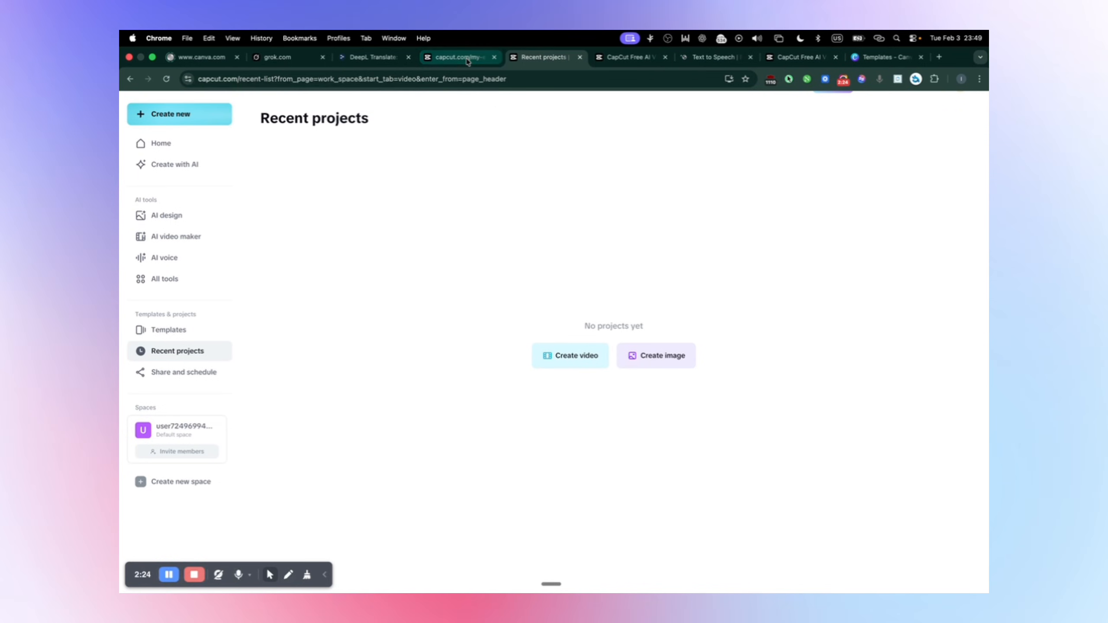
{"action": "left_click", "coordinate": [466, 59]}
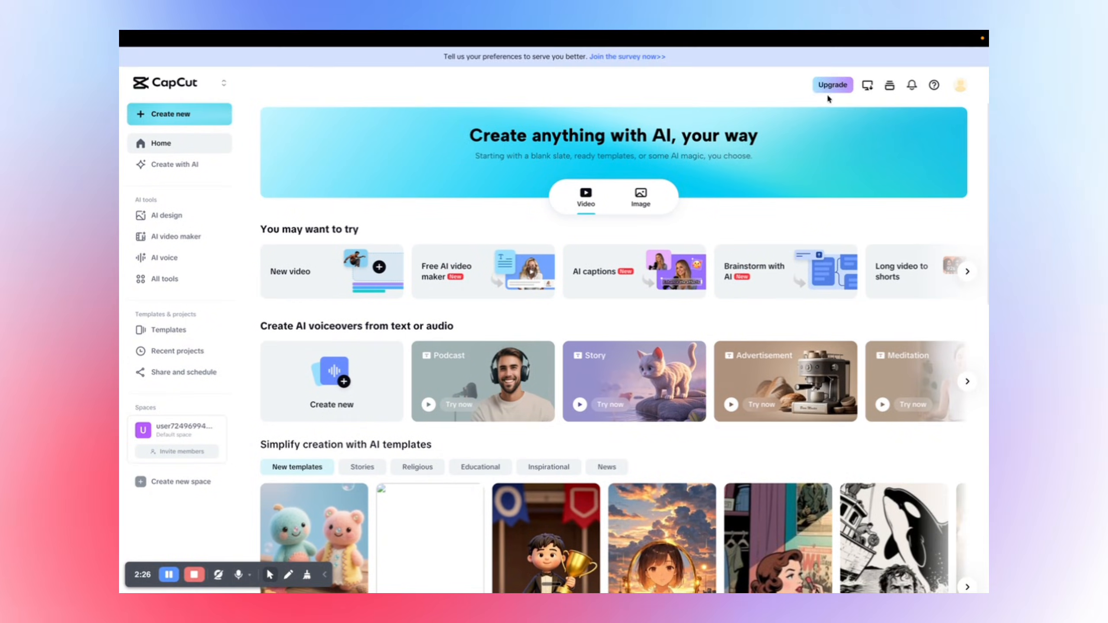
{"action": "left_click", "coordinate": [646, 56]}
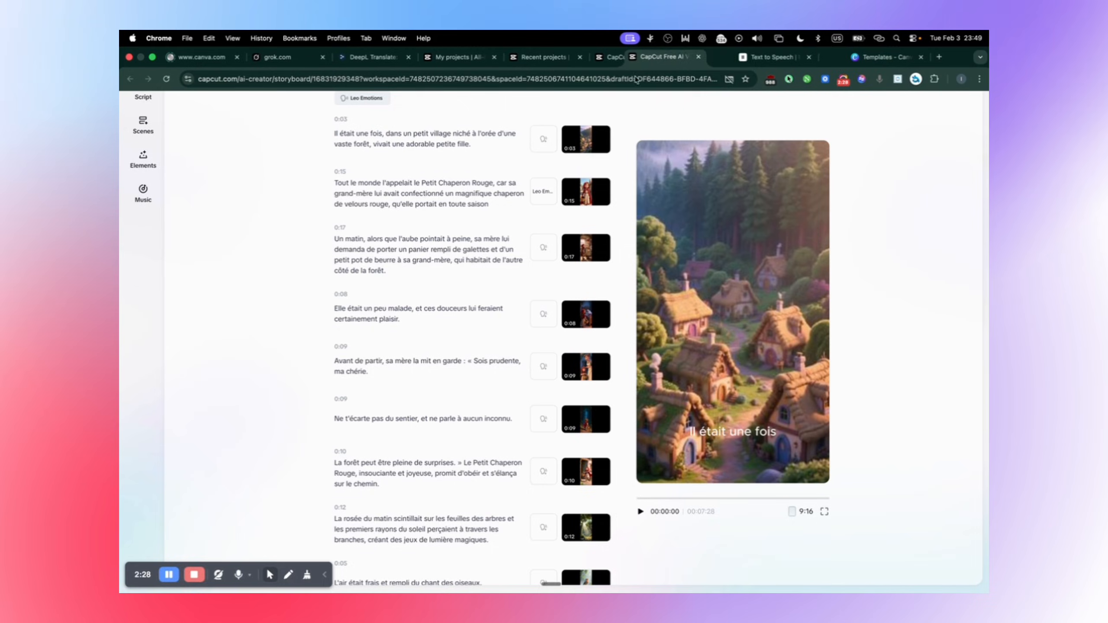
{"action": "left_click_drag", "start_coordinate": [637, 80], "coordinate": [711, 64]}
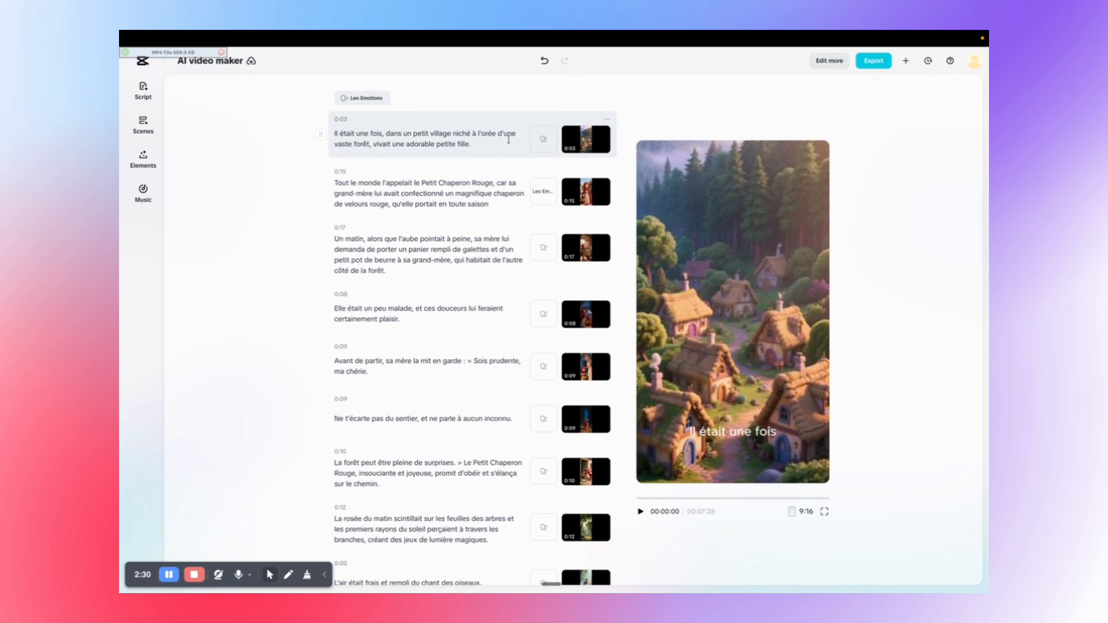
- Try to select the story text across all scenes of the storyboard
{"action": "left_click_drag", "start_coordinate": [319, 120], "coordinate": [316, 125]}
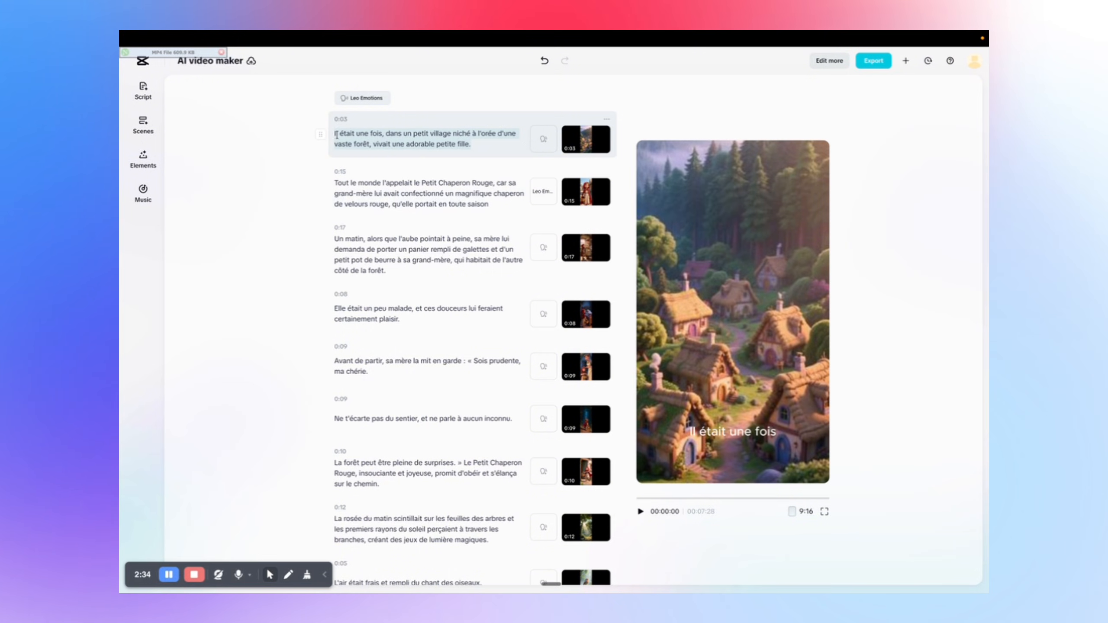
{"action": "left_click", "coordinate": [310, 239]}
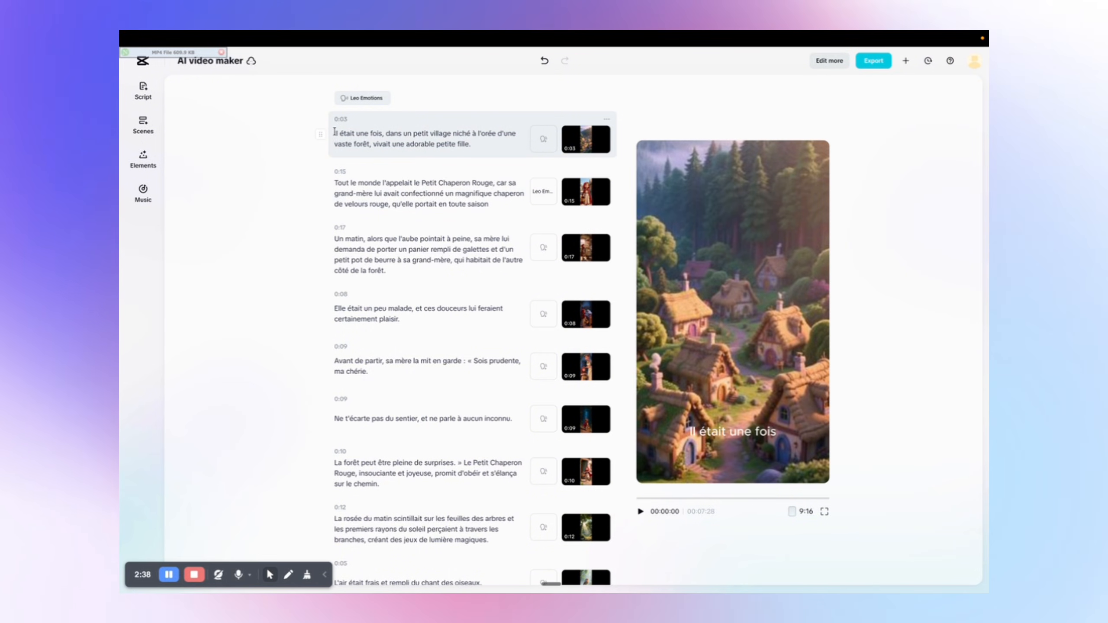
{"action": "left_click_drag", "start_coordinate": [335, 131], "coordinate": [466, 583]}
{"action": "scroll", "coordinate": [475, 548], "scroll_direction": "down", "scroll_amount": 5}
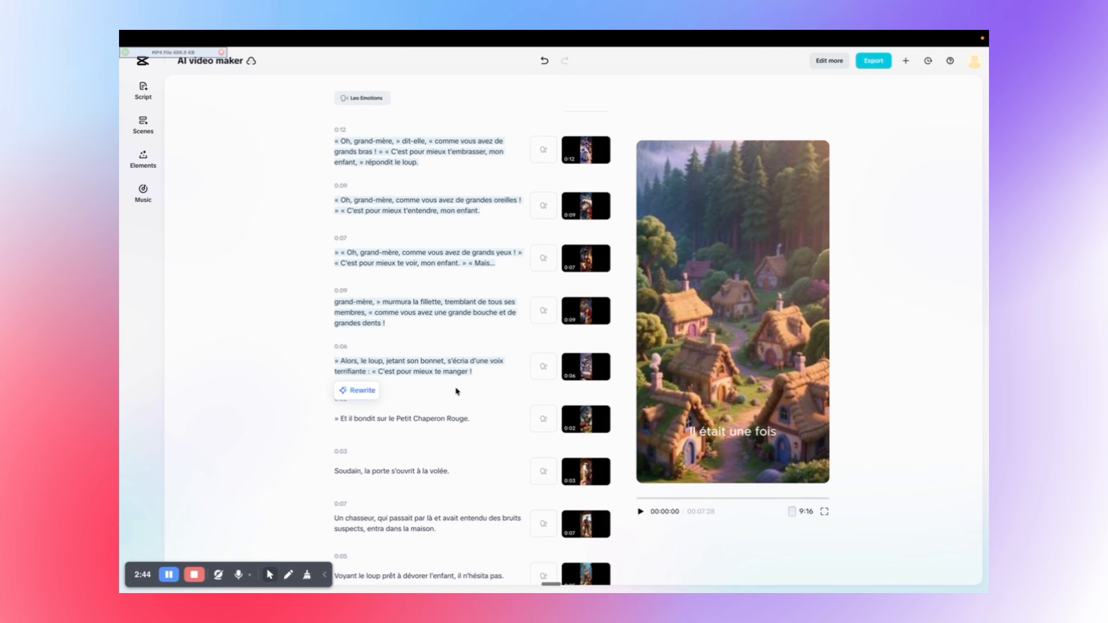
{"action": "scroll", "coordinate": [454, 391], "scroll_direction": "up", "scroll_amount": 15}
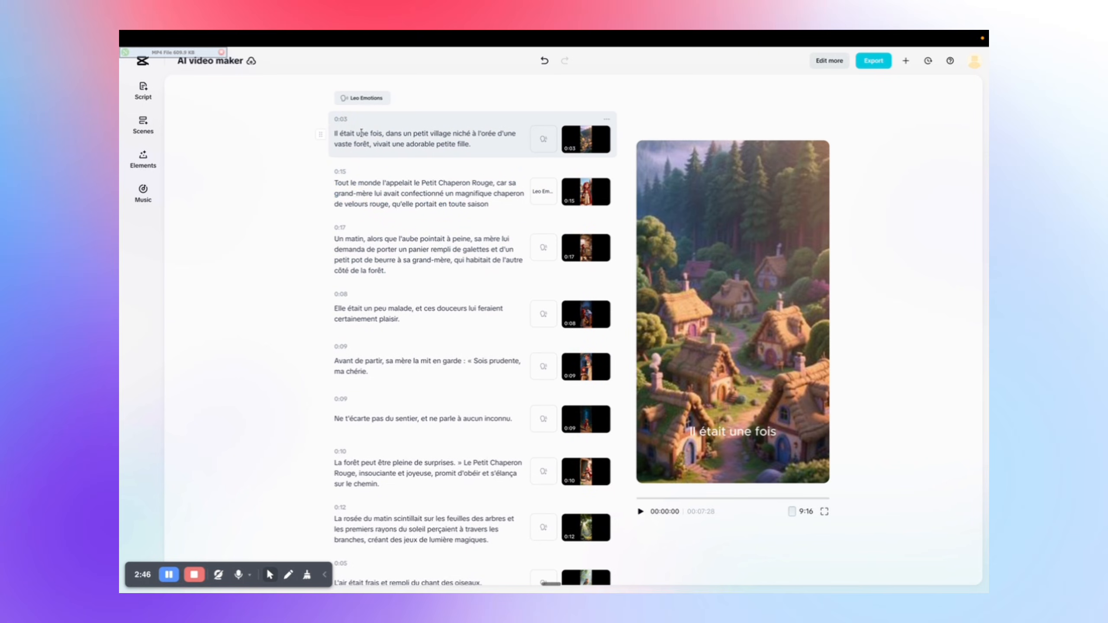
- Copy the opening scene's narration and replace the existing text in ElevenLabs Text to Speech with it
{"action": "left_click_drag", "start_coordinate": [465, 137], "coordinate": [471, 145]}
{"action": "key", "text": "super+c"}
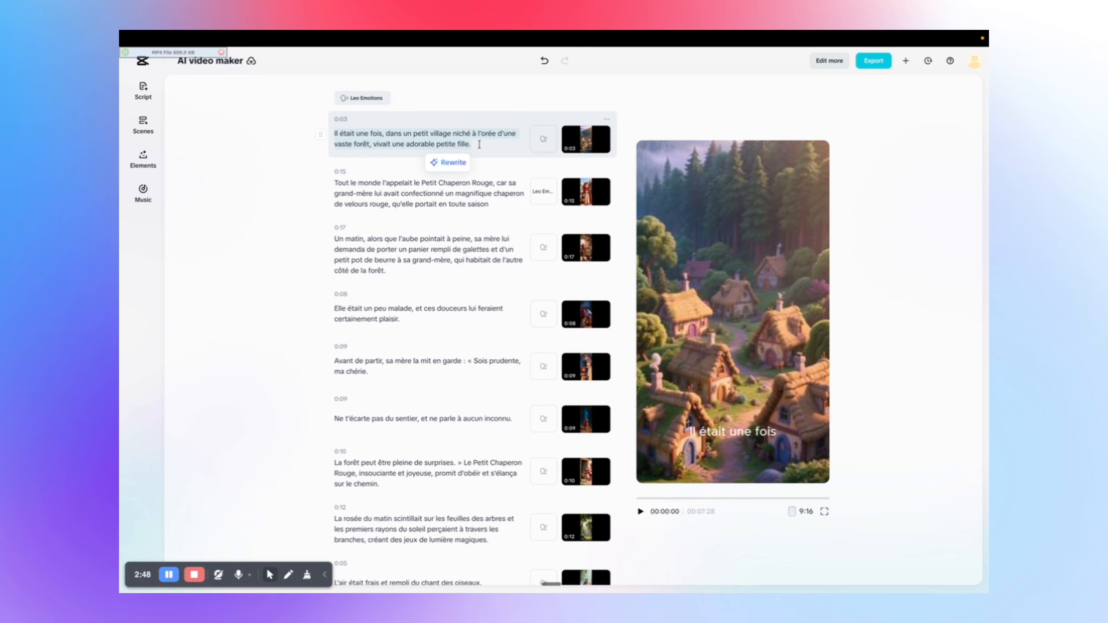
{"action": "mouse_move", "coordinate": [887, 33]}
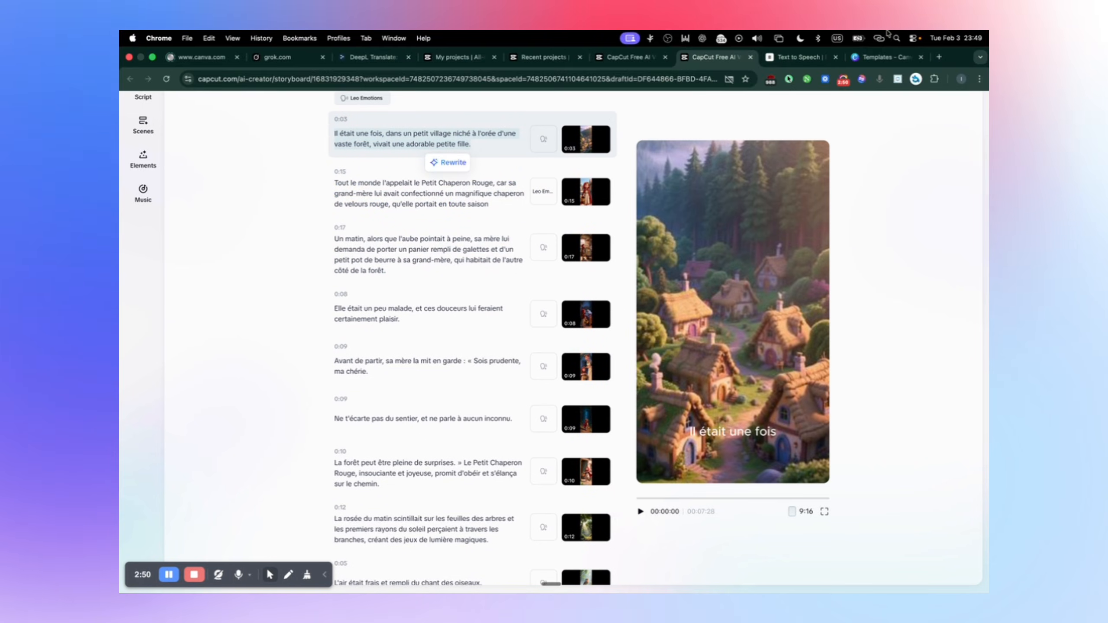
{"action": "left_click", "coordinate": [800, 57]}
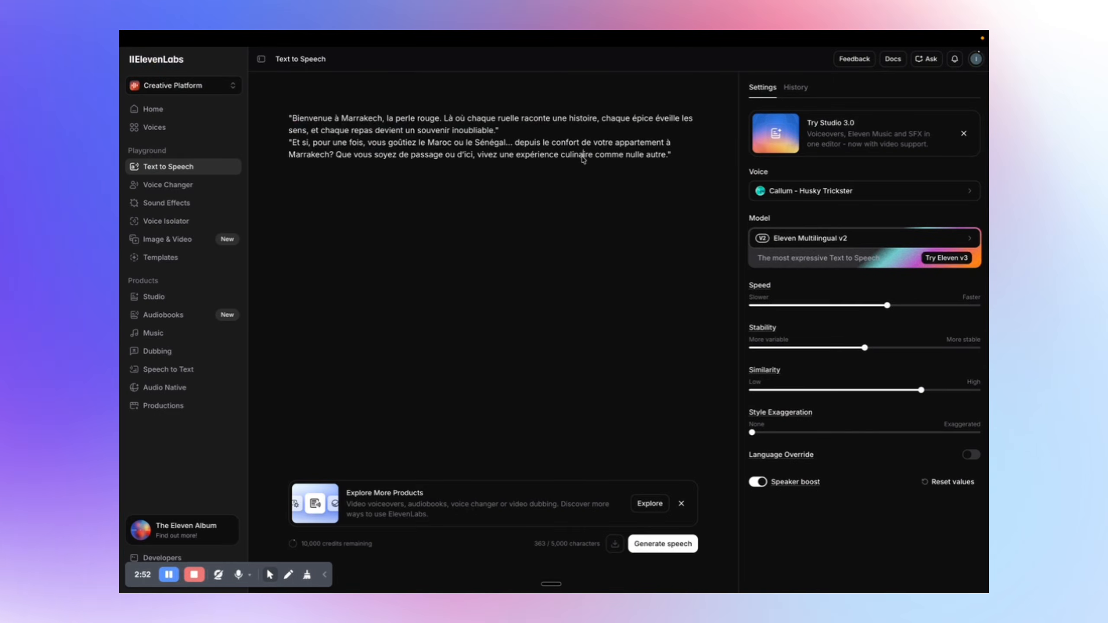
{"action": "key", "text": "super+a"}
{"action": "key", "text": "super+v"}
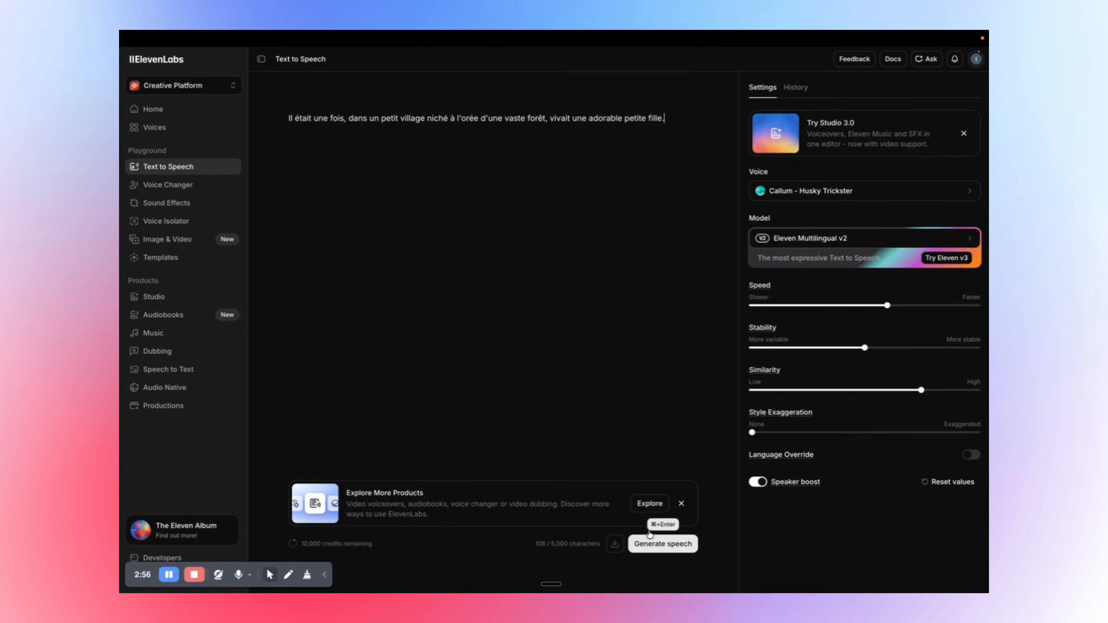
- Browse the full voice library for the narration and filter the voices by the French language
{"action": "left_click", "coordinate": [845, 201]}
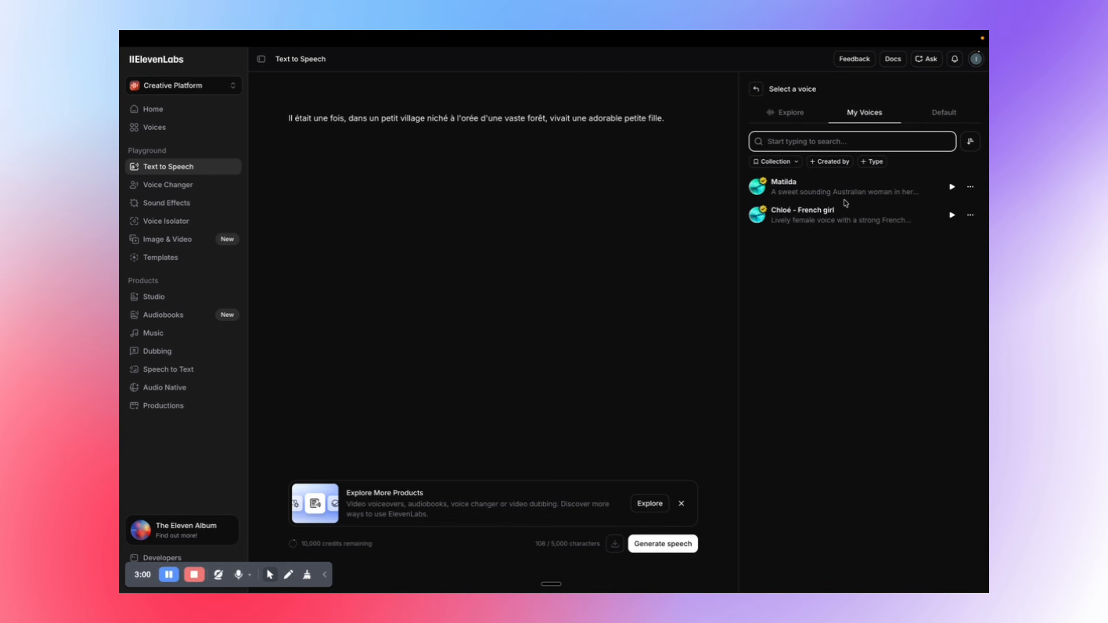
{"action": "left_click", "coordinate": [791, 114]}
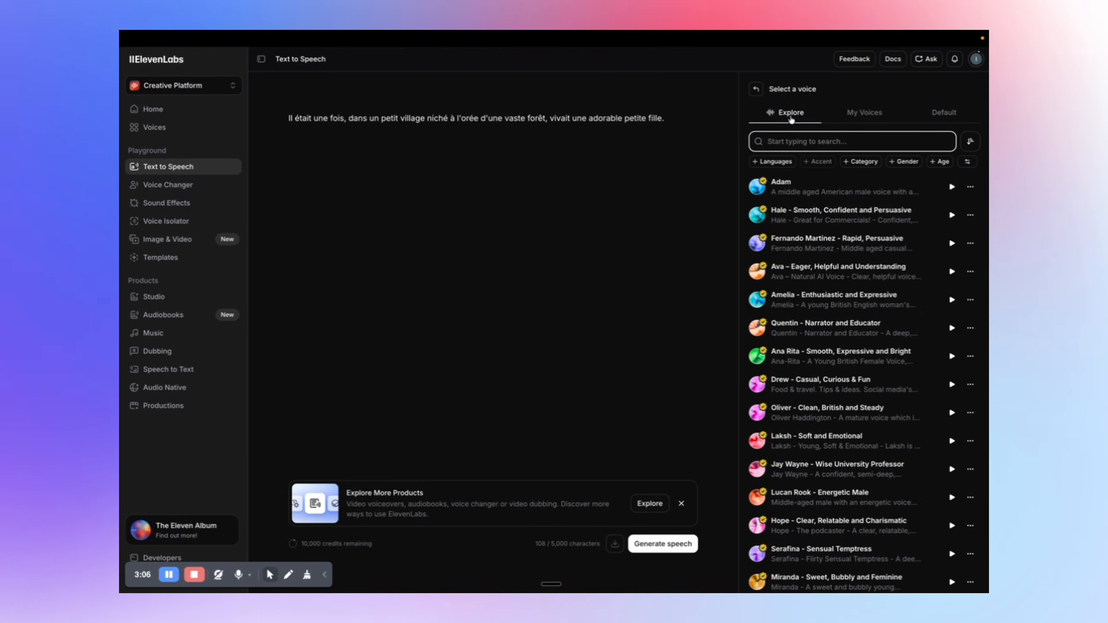
{"action": "left_click", "coordinate": [767, 165]}
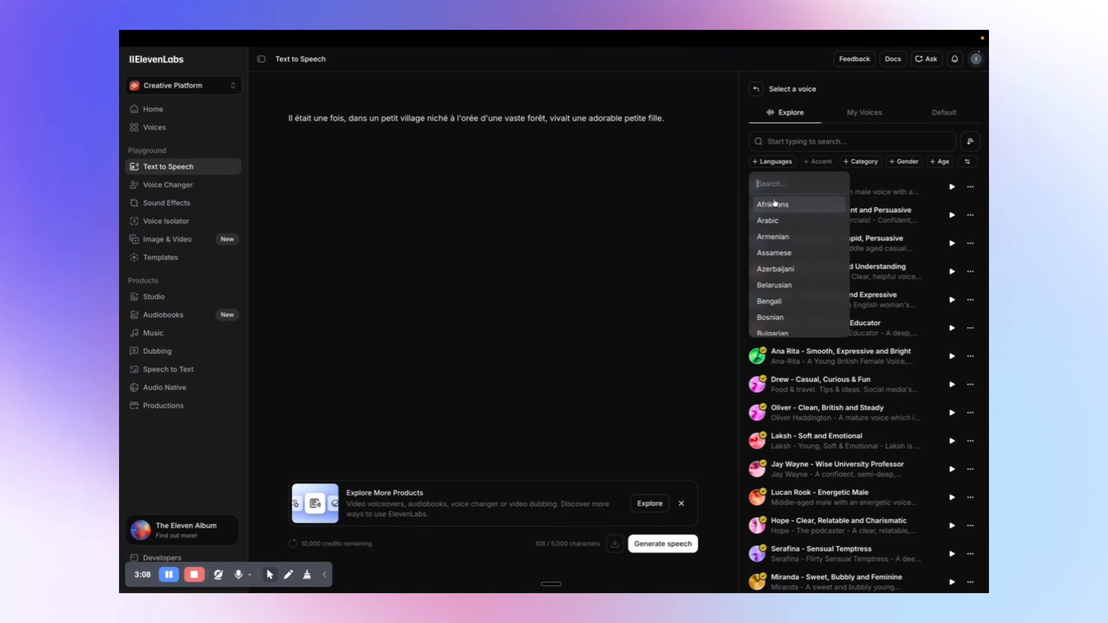
{"action": "scroll", "coordinate": [781, 269], "scroll_direction": "down", "scroll_amount": 5}
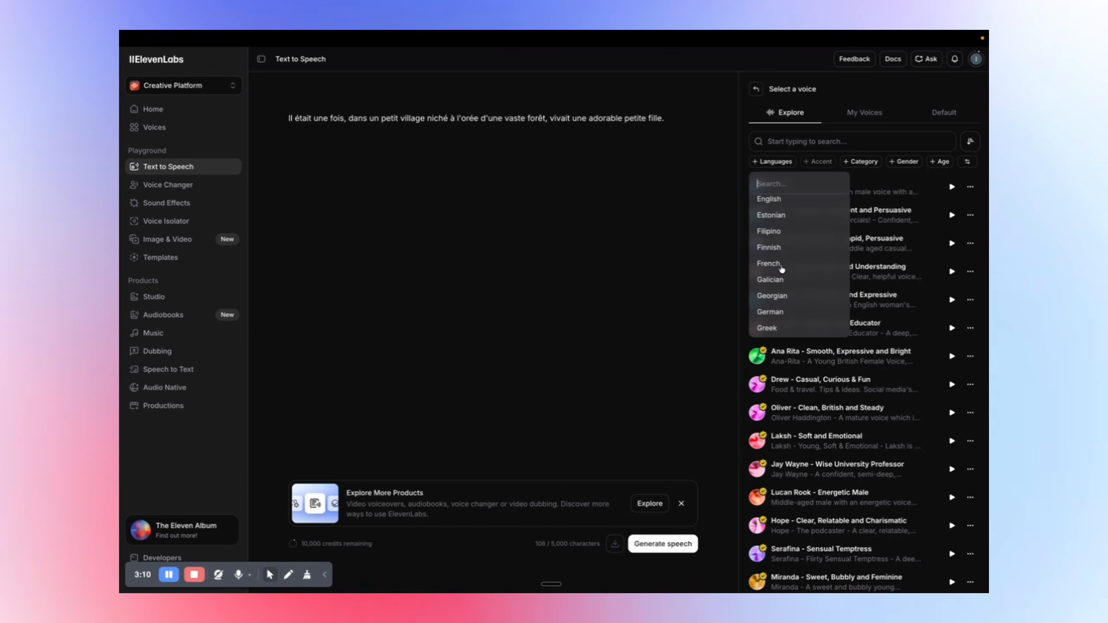
{"action": "left_click", "coordinate": [781, 264]}
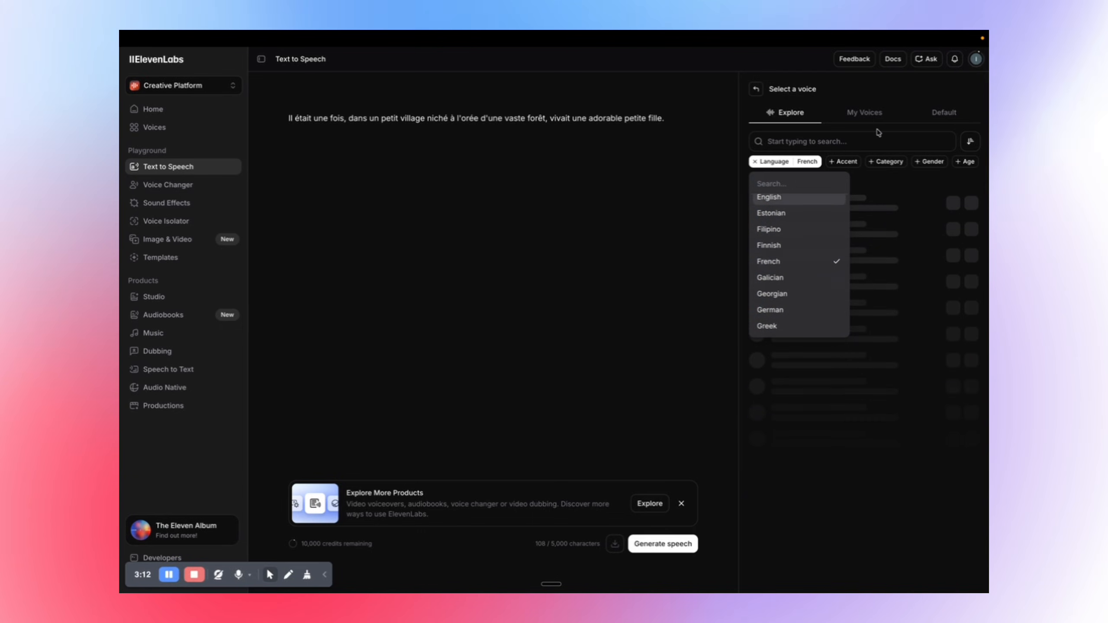
- Narrow the French voices to the Parisian accent and choose the "Deep, Warm and Poised" voice
{"action": "left_click", "coordinate": [849, 165]}
{"action": "left_click", "coordinate": [849, 165]}
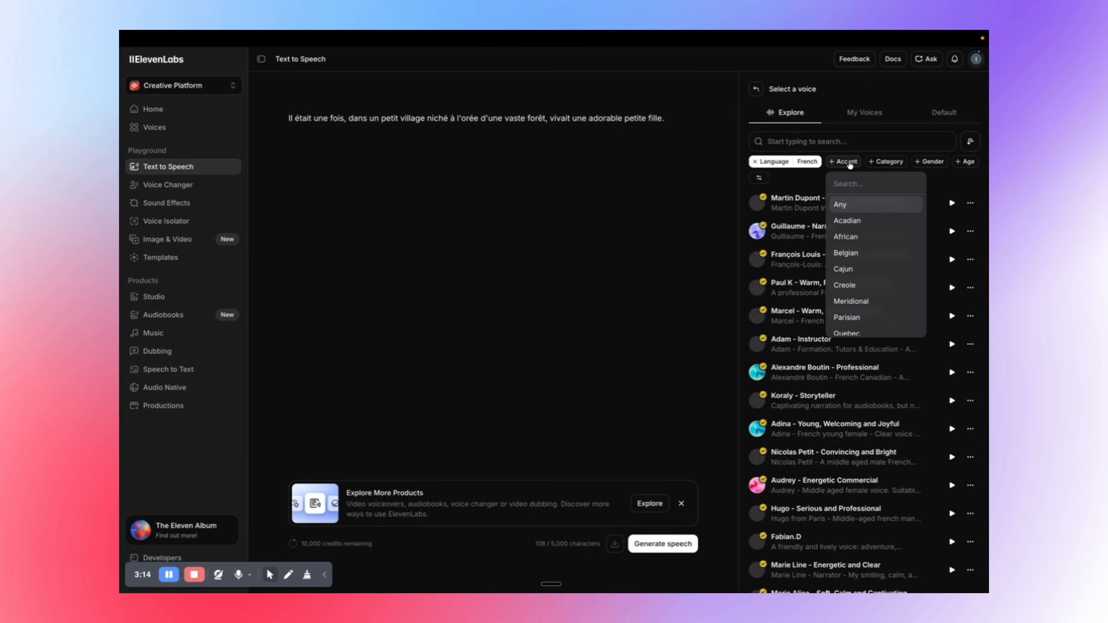
{"action": "scroll", "coordinate": [856, 288], "scroll_direction": "down", "scroll_amount": 2}
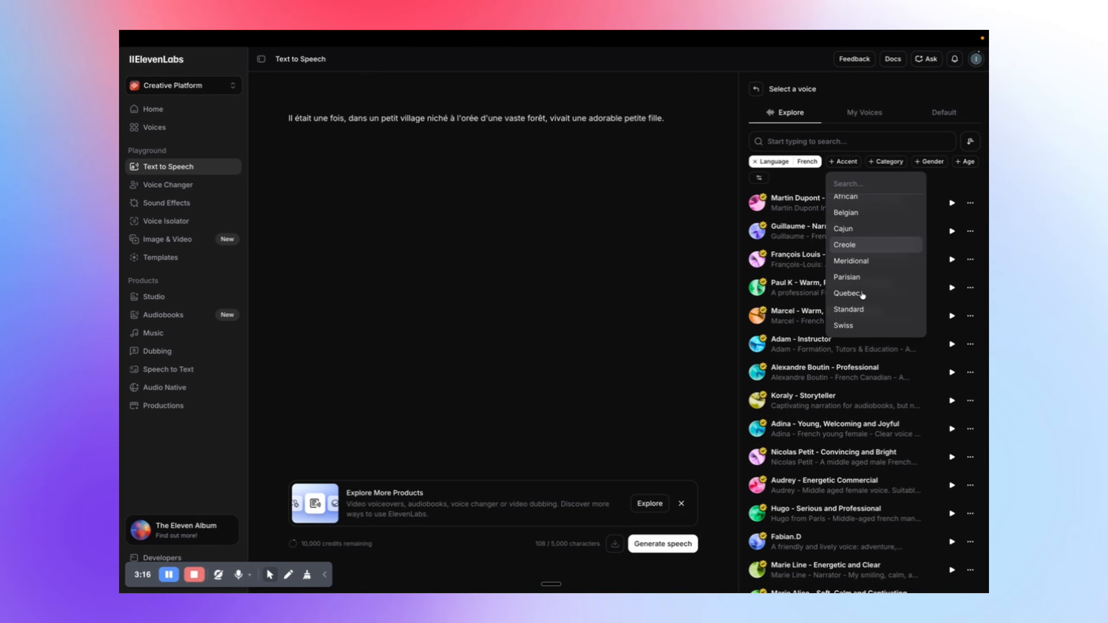
{"action": "scroll", "coordinate": [862, 292], "scroll_direction": "up", "scroll_amount": 2}
{"action": "scroll", "coordinate": [865, 283], "scroll_direction": "down", "scroll_amount": 2}
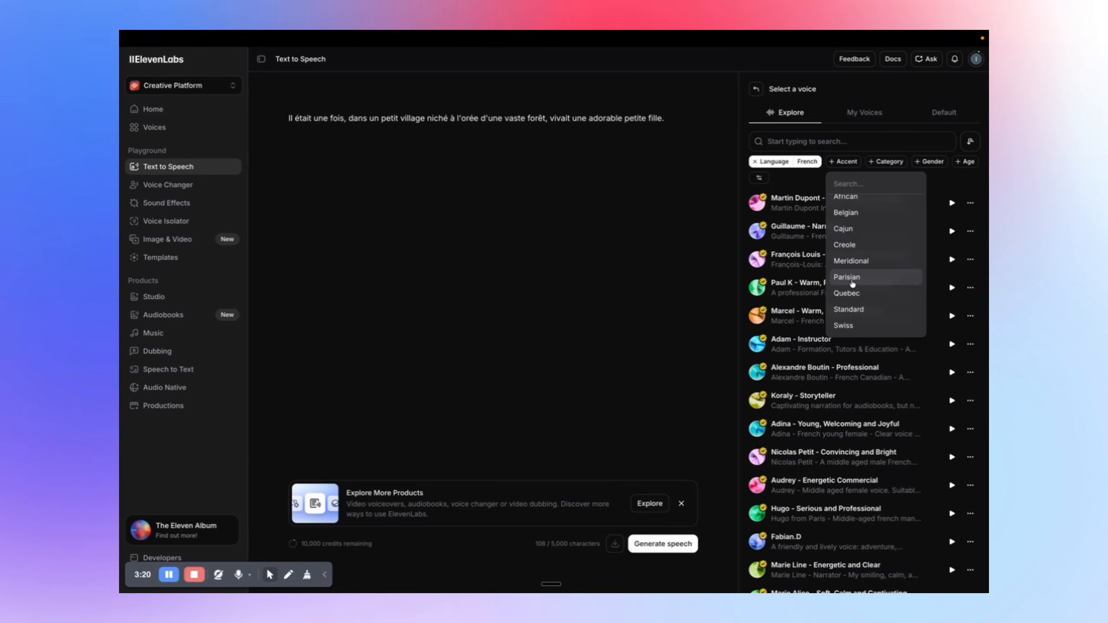
{"action": "left_click", "coordinate": [850, 280]}
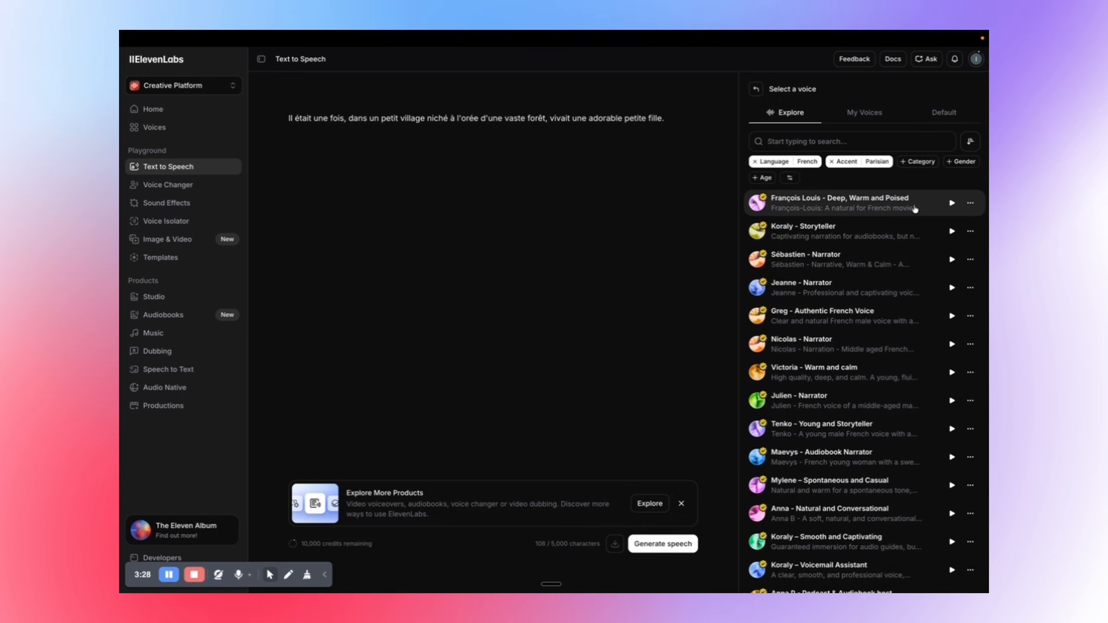
{"action": "left_click", "coordinate": [922, 206]}
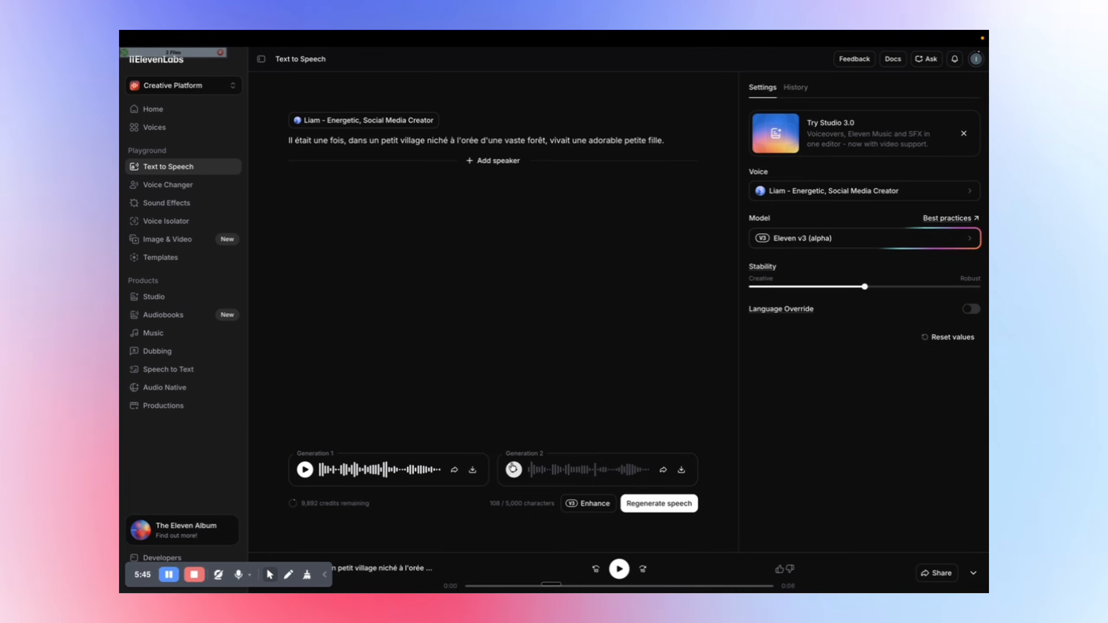
- Play the second generated narration, view the storyboard text in CapCut and return to ElevenLabs
{"action": "left_click", "coordinate": [514, 469]}
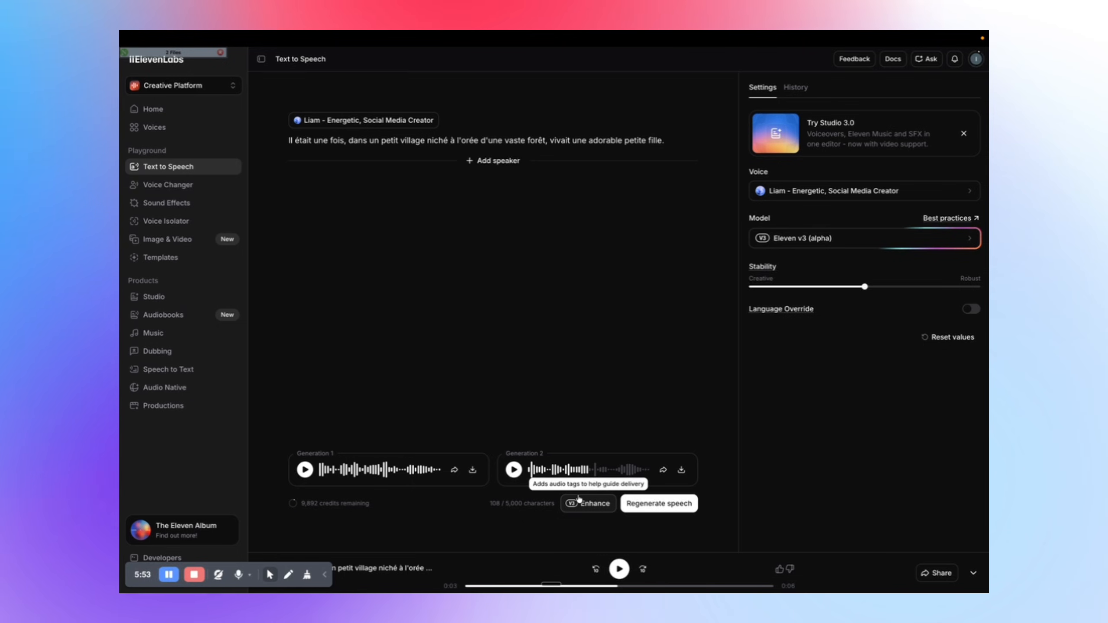
{"action": "mouse_move", "coordinate": [521, 34]}
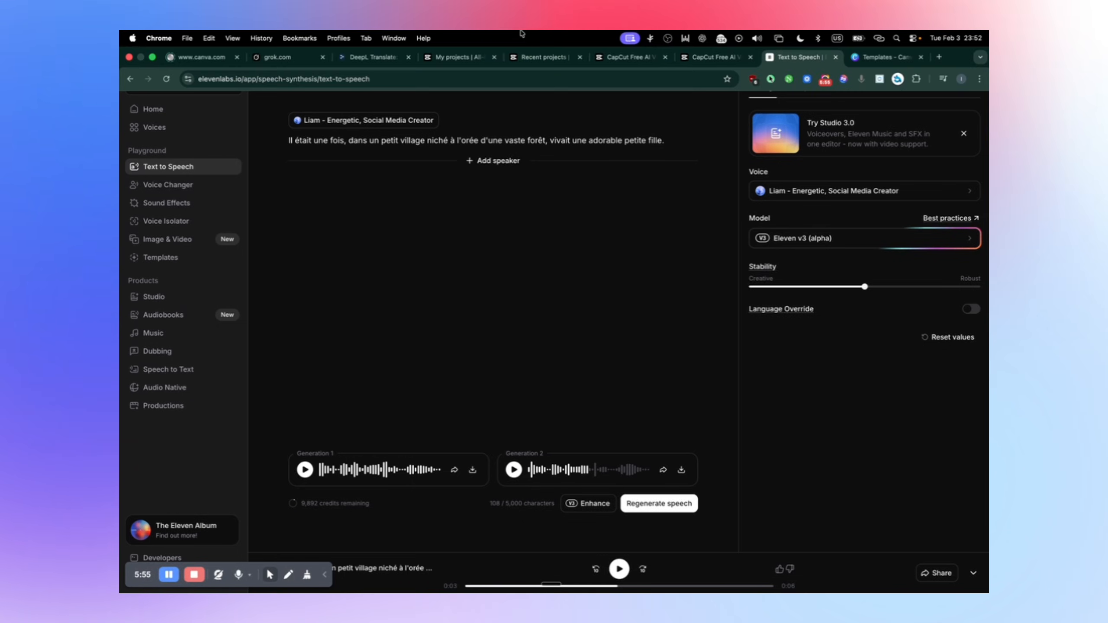
{"action": "left_click", "coordinate": [680, 59]}
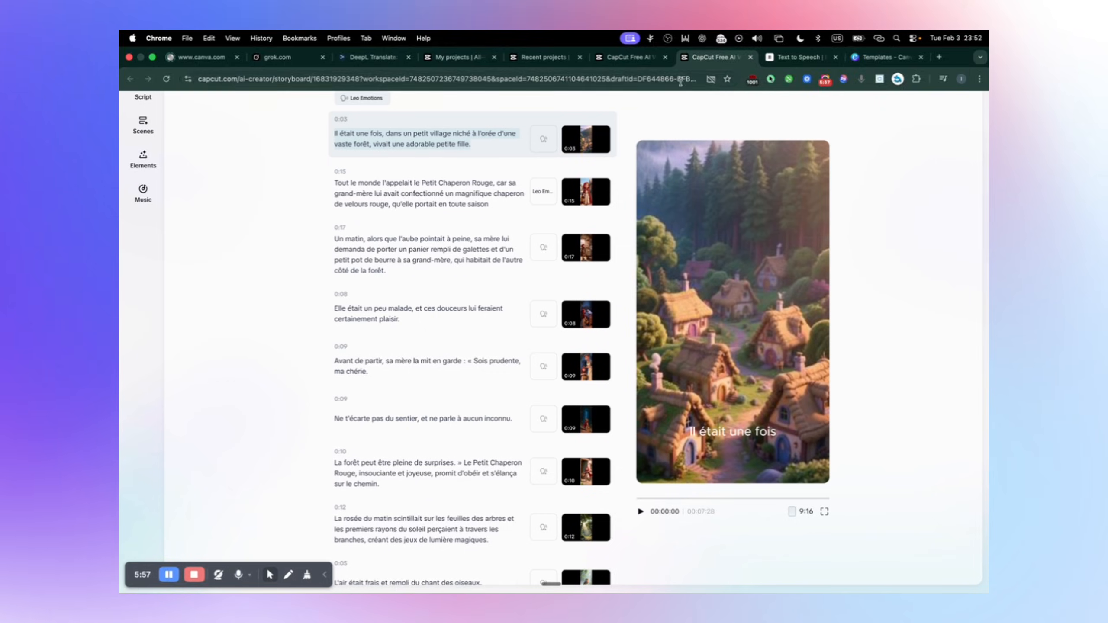
{"action": "mouse_move", "coordinate": [781, 35]}
{"action": "left_click", "coordinate": [785, 57]}
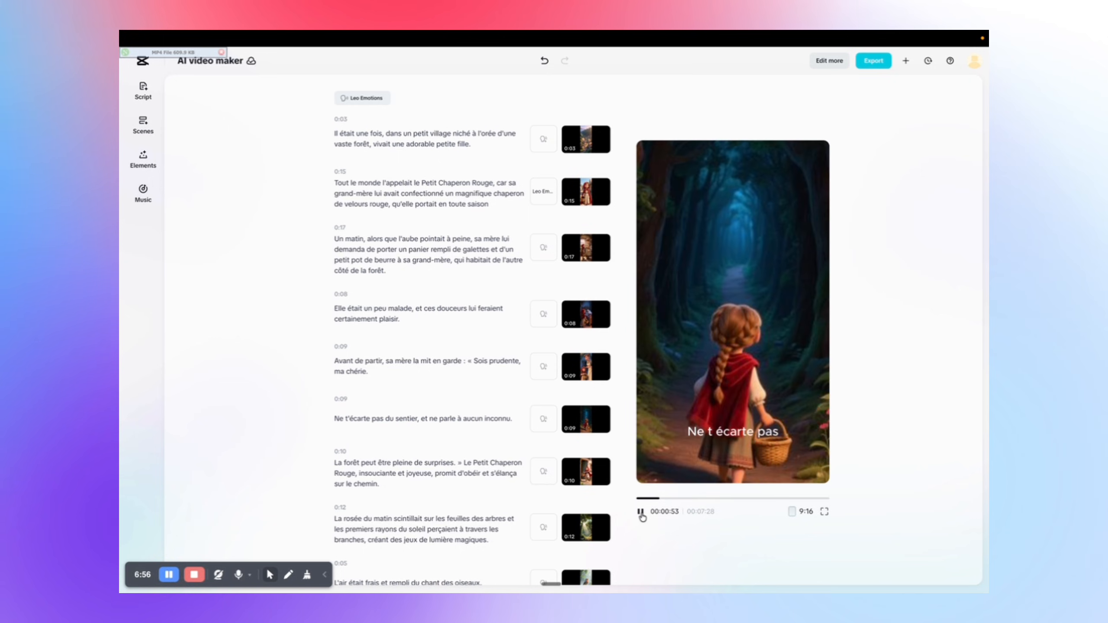
- Pause the CapCut storyboard preview and save the second scene's full-size AI image of the red-hooded girl to Downloads
{"action": "mouse_move", "coordinate": [599, 200]}
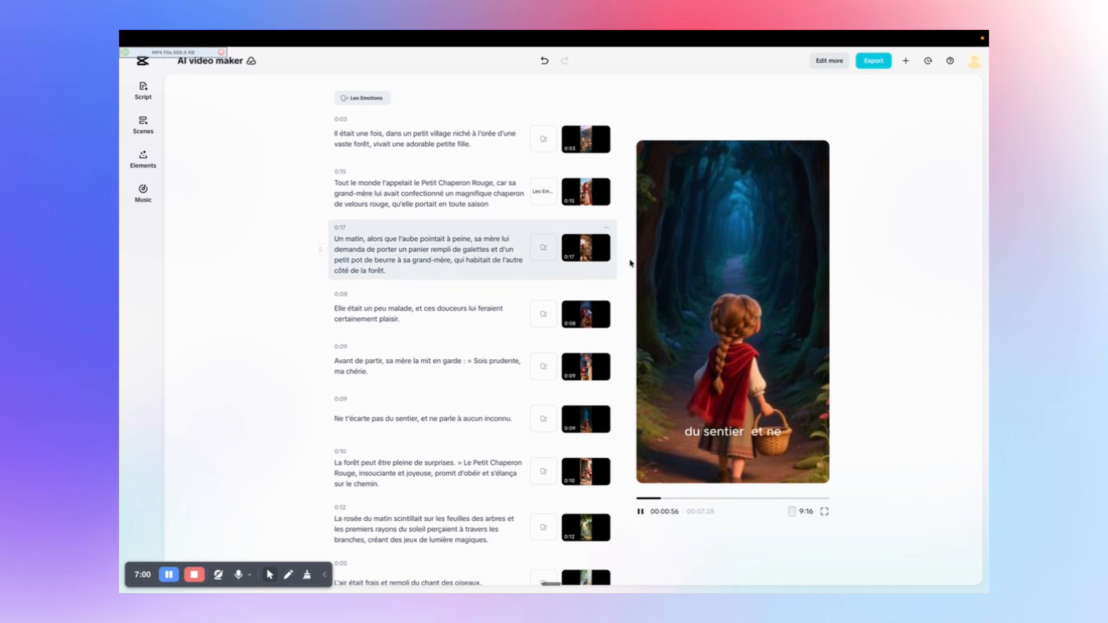
{"action": "left_click", "coordinate": [640, 514]}
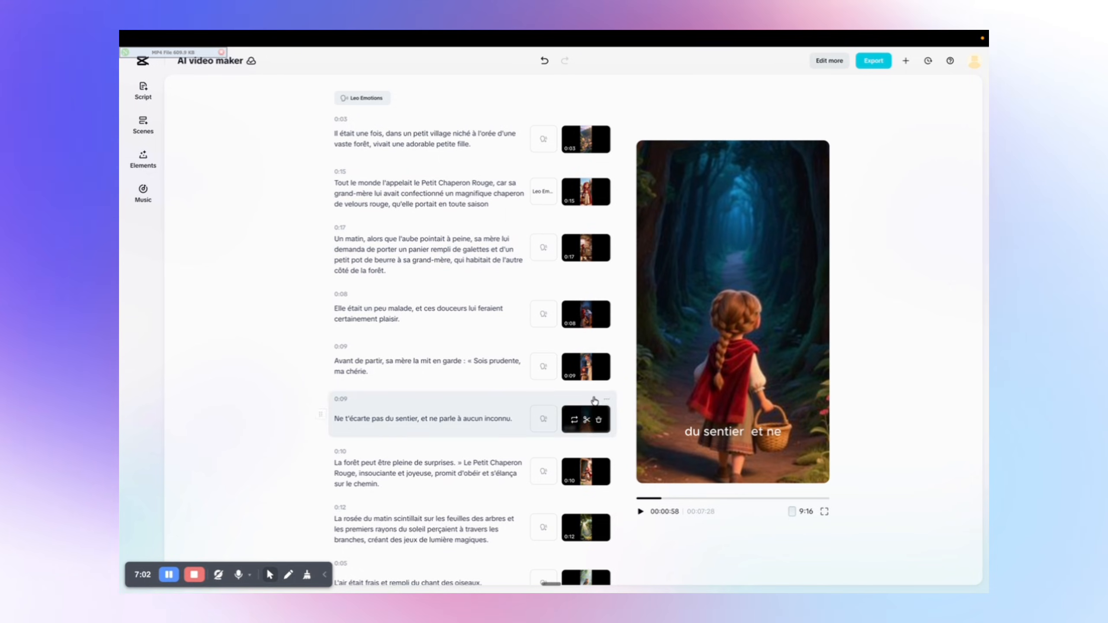
{"action": "left_click", "coordinate": [573, 193]}
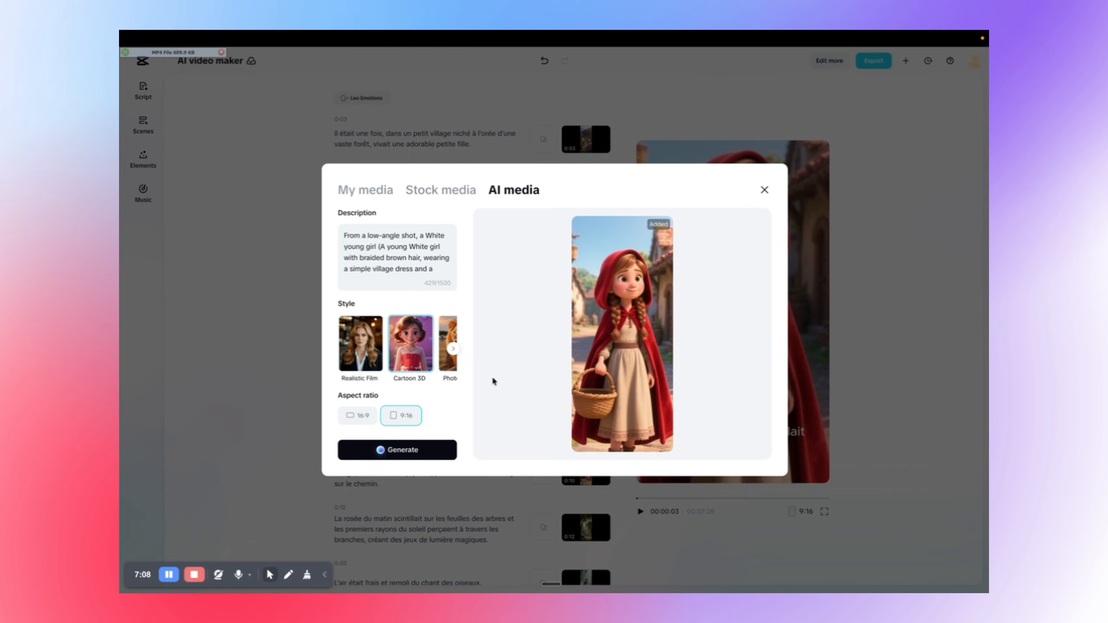
{"action": "left_click", "coordinate": [639, 268]}
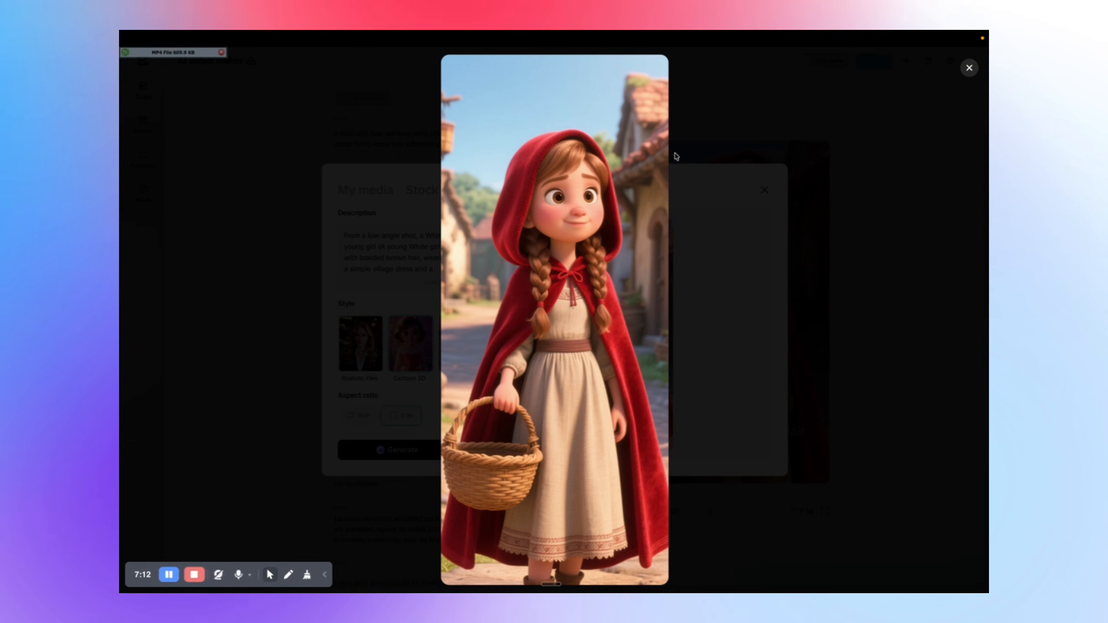
{"action": "right_click", "coordinate": [567, 239]}
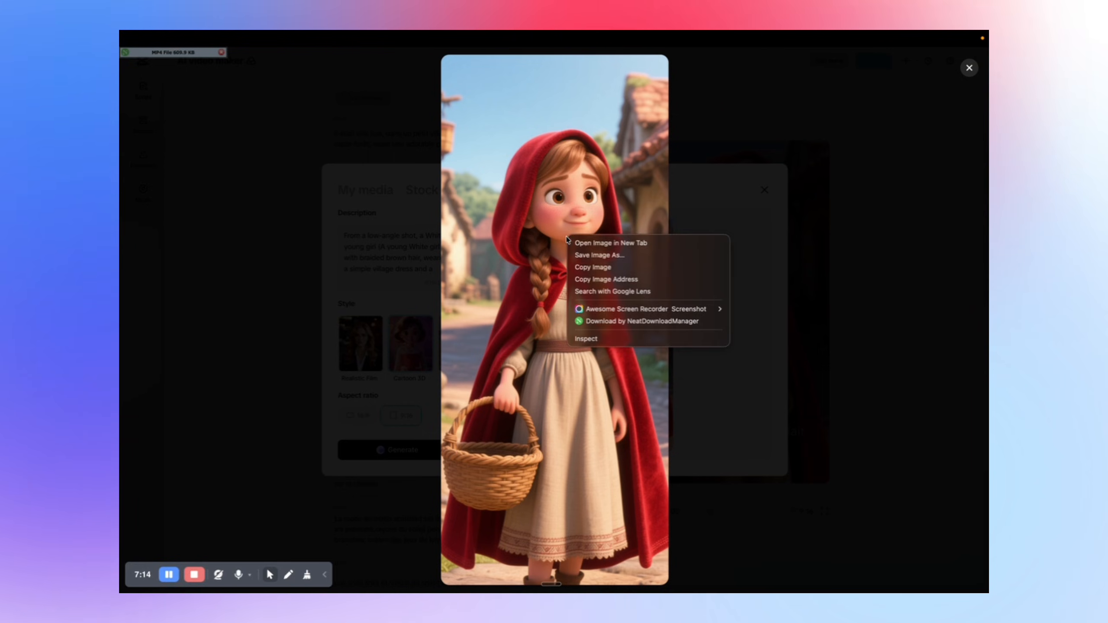
{"action": "left_click", "coordinate": [601, 257]}
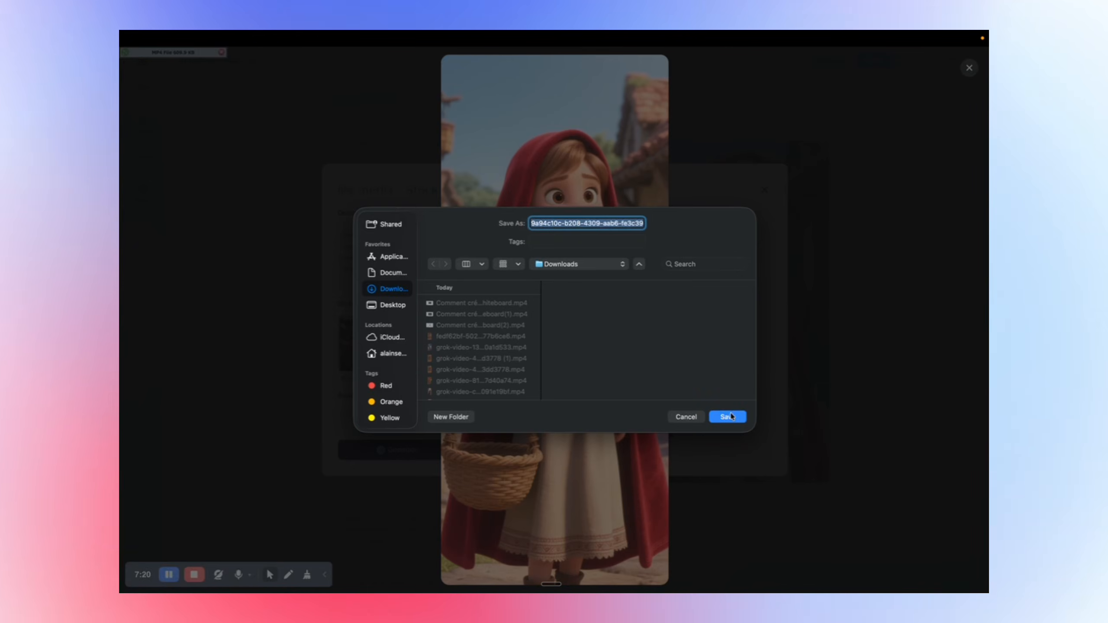
{"action": "left_click", "coordinate": [727, 417]}
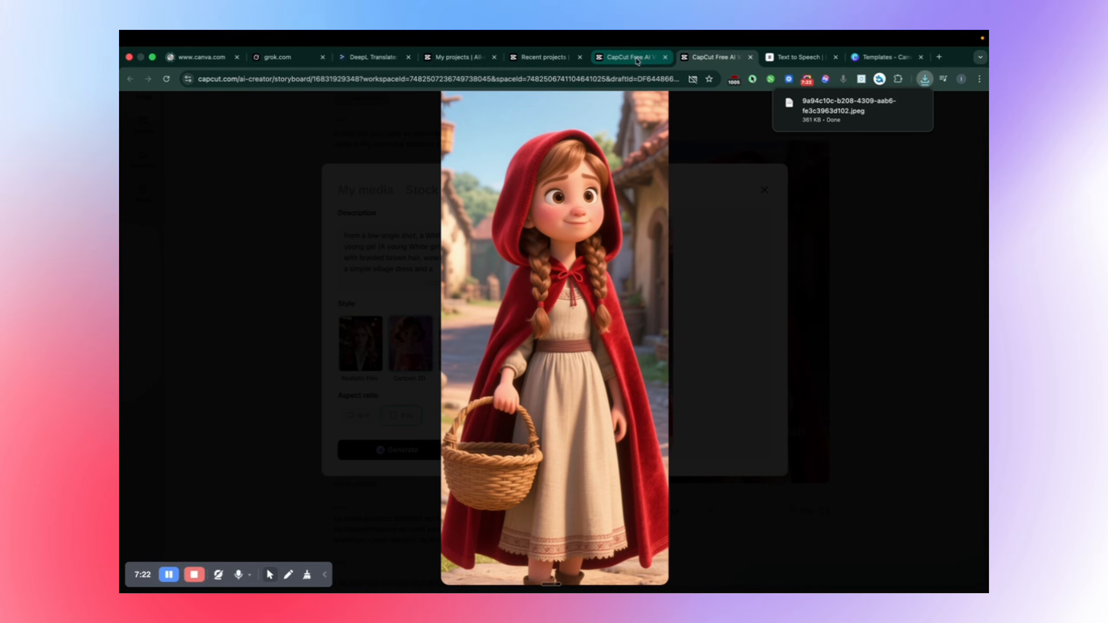
- Switch to Grok Imagine and upload the saved image of the red-hooded girl
{"action": "left_click", "coordinate": [283, 61]}
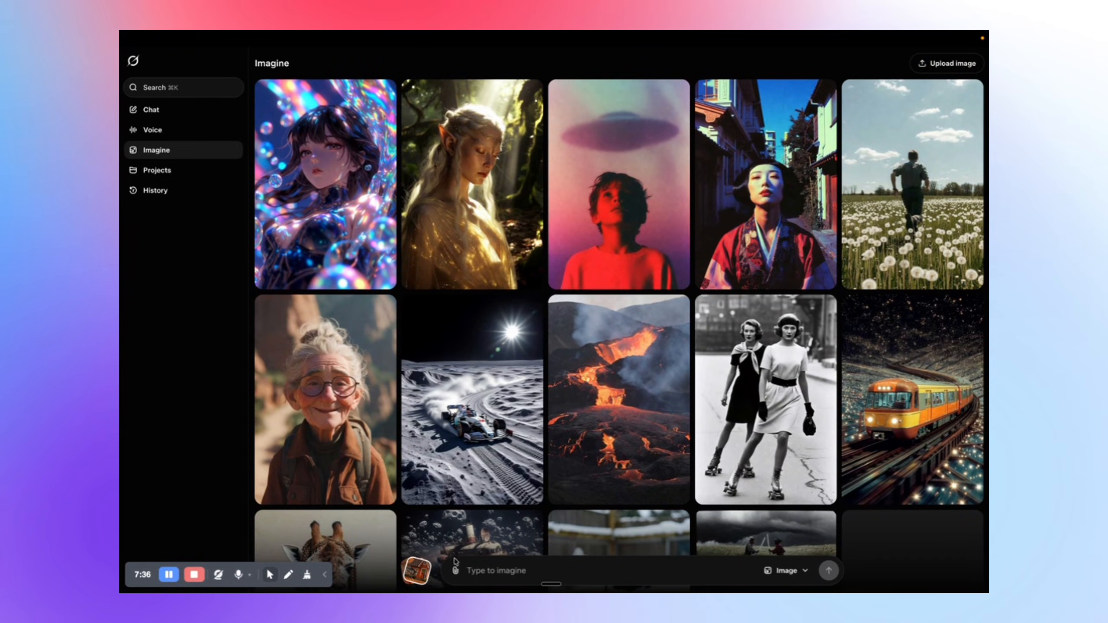
{"action": "left_click", "coordinate": [456, 571]}
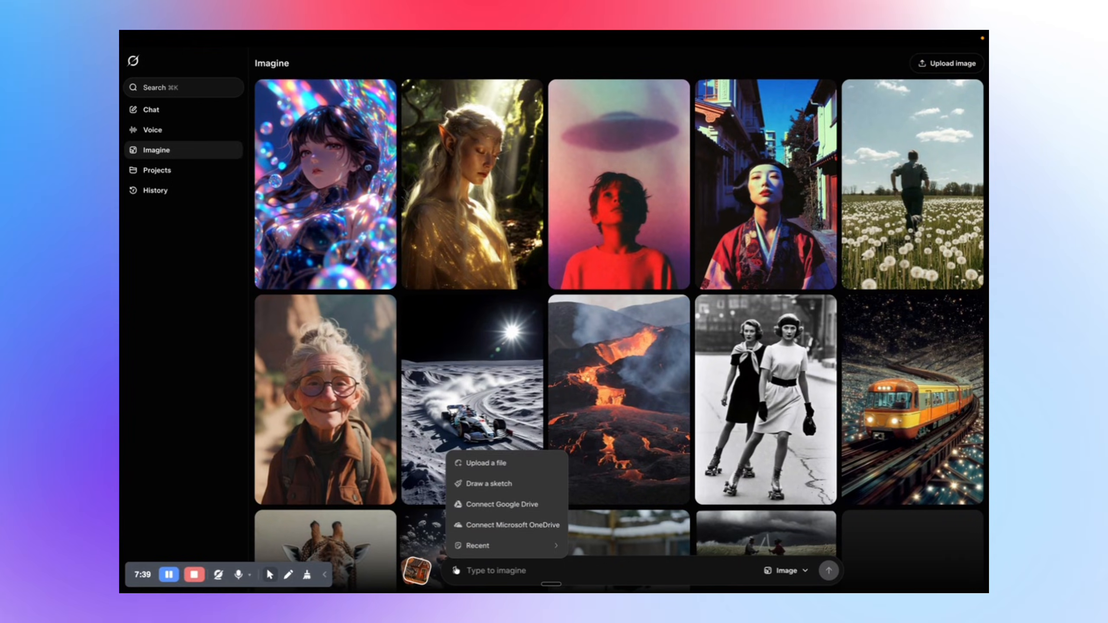
{"action": "left_click", "coordinate": [494, 462]}
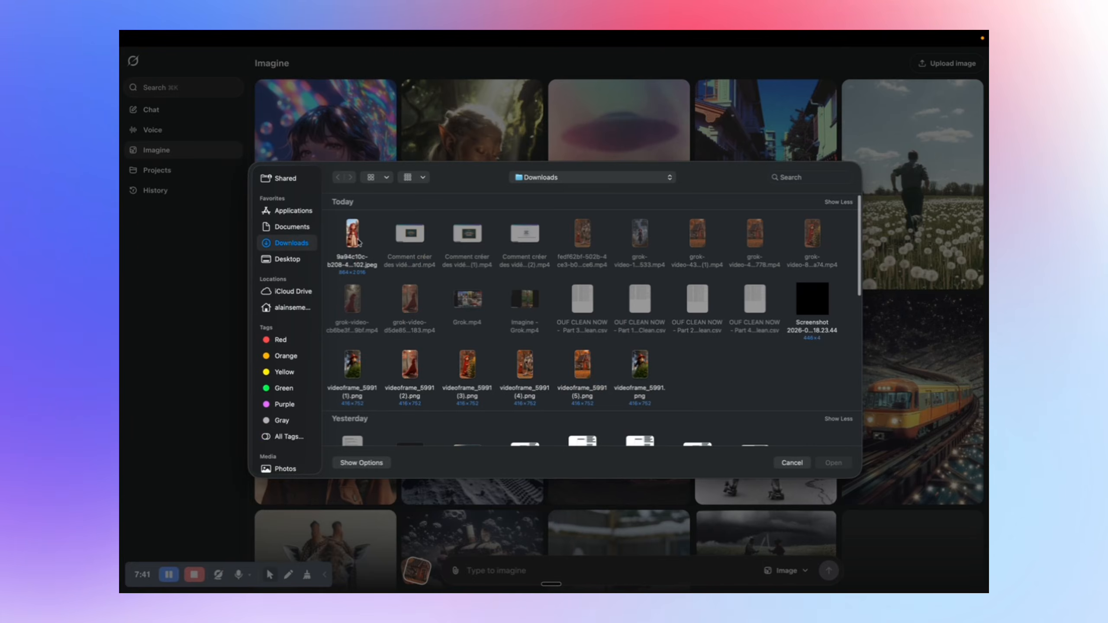
{"action": "left_click", "coordinate": [833, 462]}
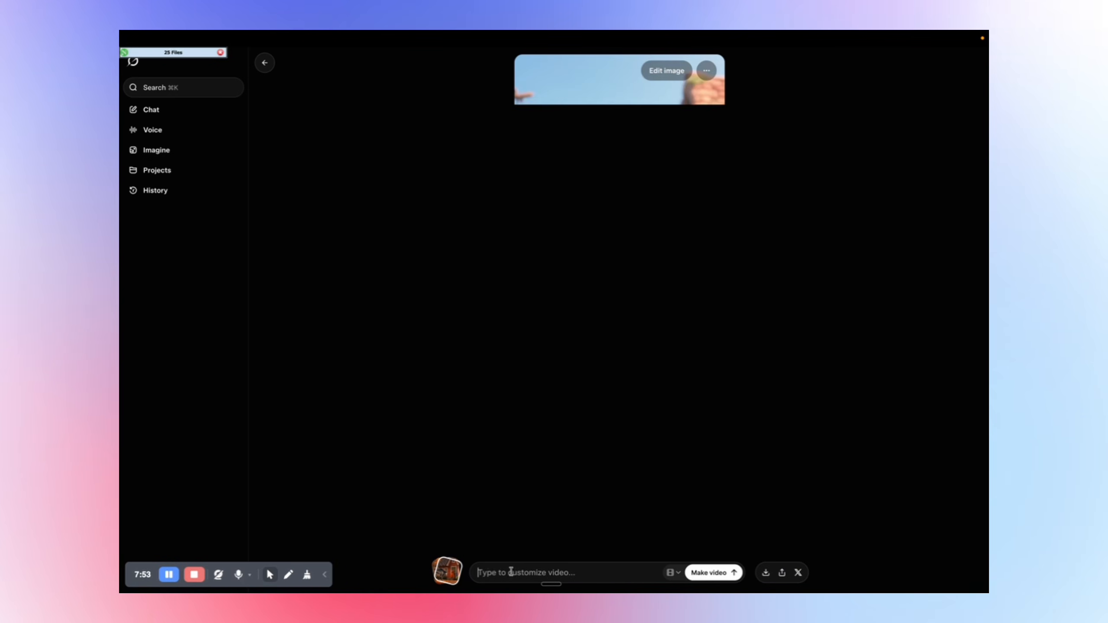
- Generate a video from the uploaded image with the prompt "she's walking looking around"
{"action": "type", "text": "she"}
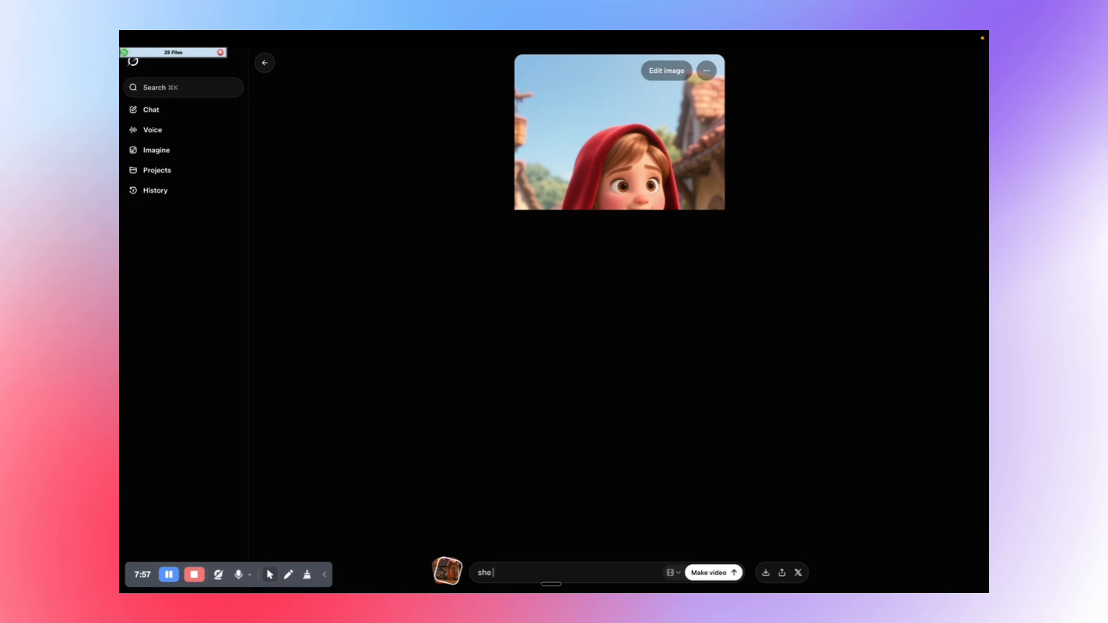
{"action": "type", "text": "'s walking look"}
{"action": "type", "text": "in"}
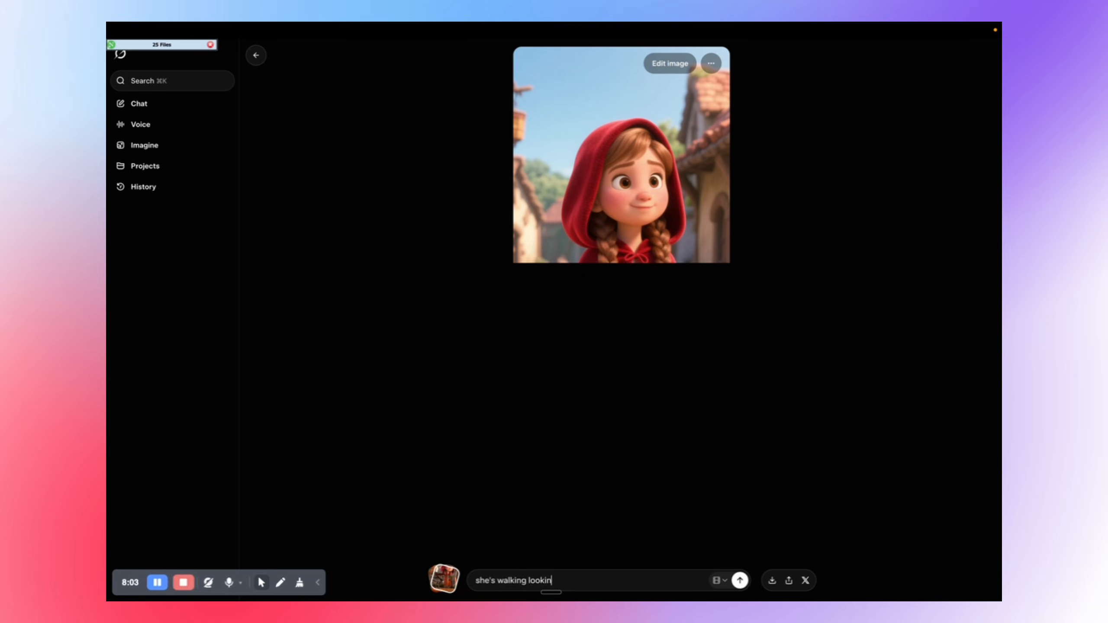
{"action": "type", "text": "g around"}
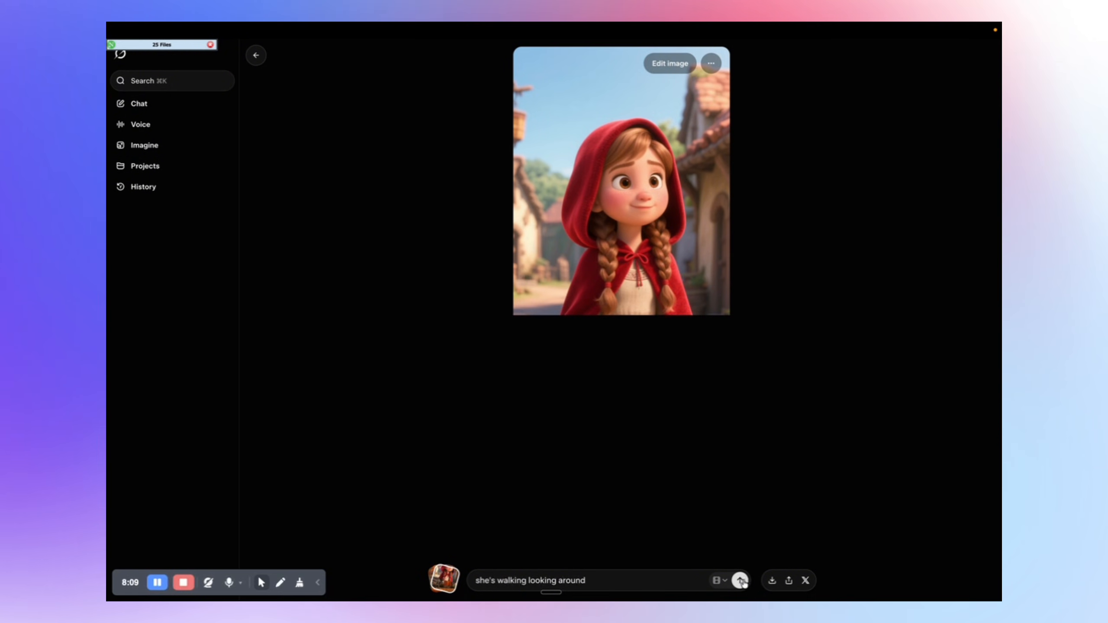
{"action": "left_click", "coordinate": [740, 580]}
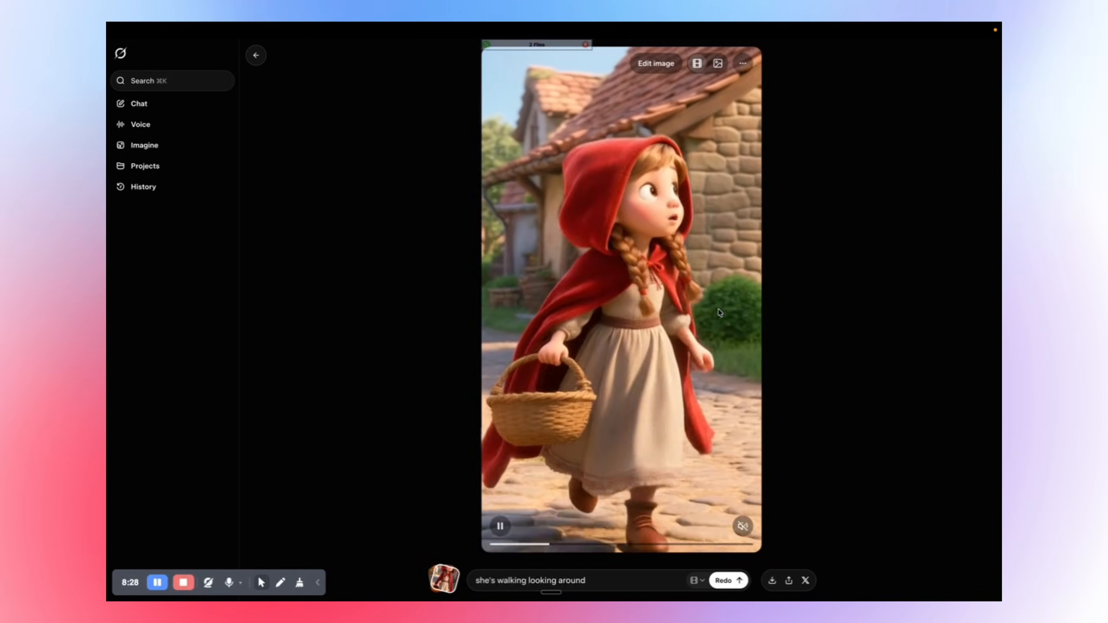
- Return to the CapCut storyboard and close the second scene's AI media dialog
{"action": "mouse_move", "coordinate": [825, 27]}
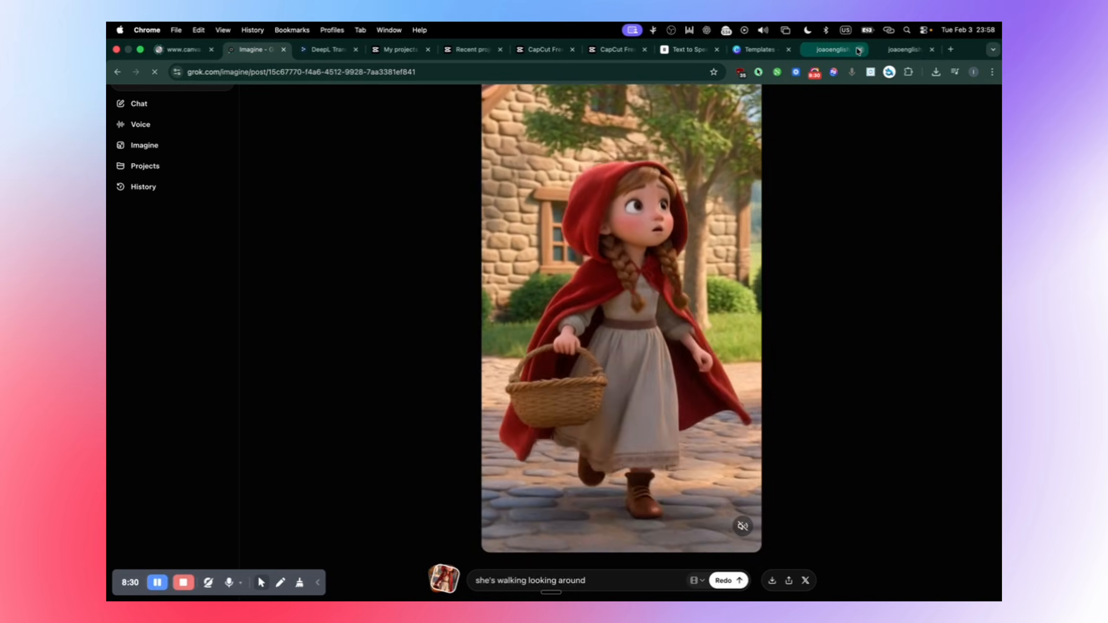
{"action": "left_click", "coordinate": [615, 48]}
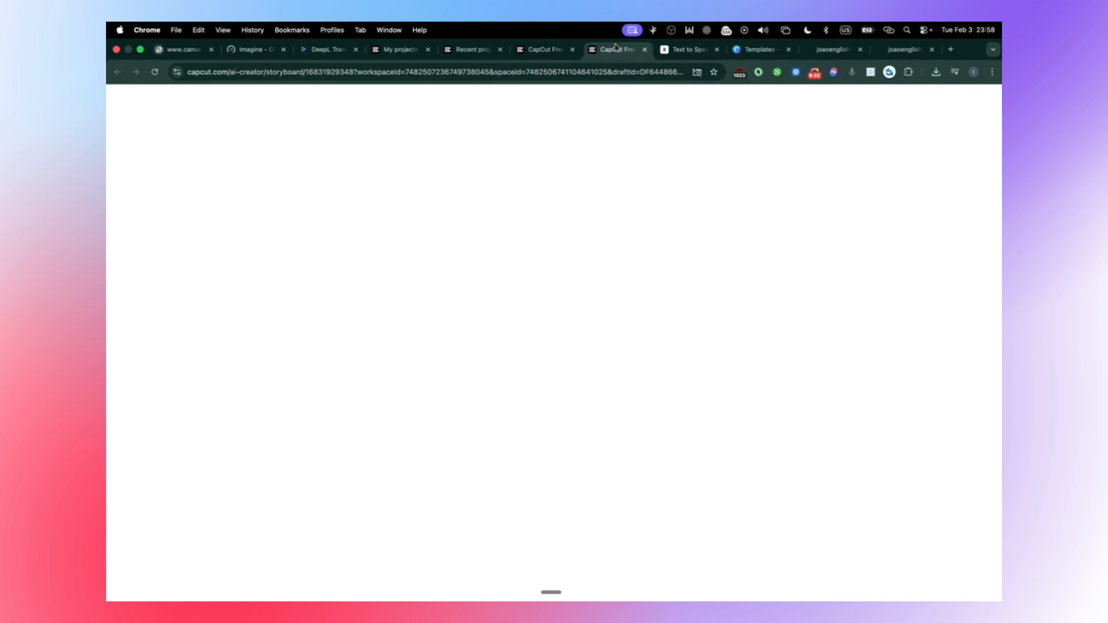
{"action": "left_click", "coordinate": [765, 167]}
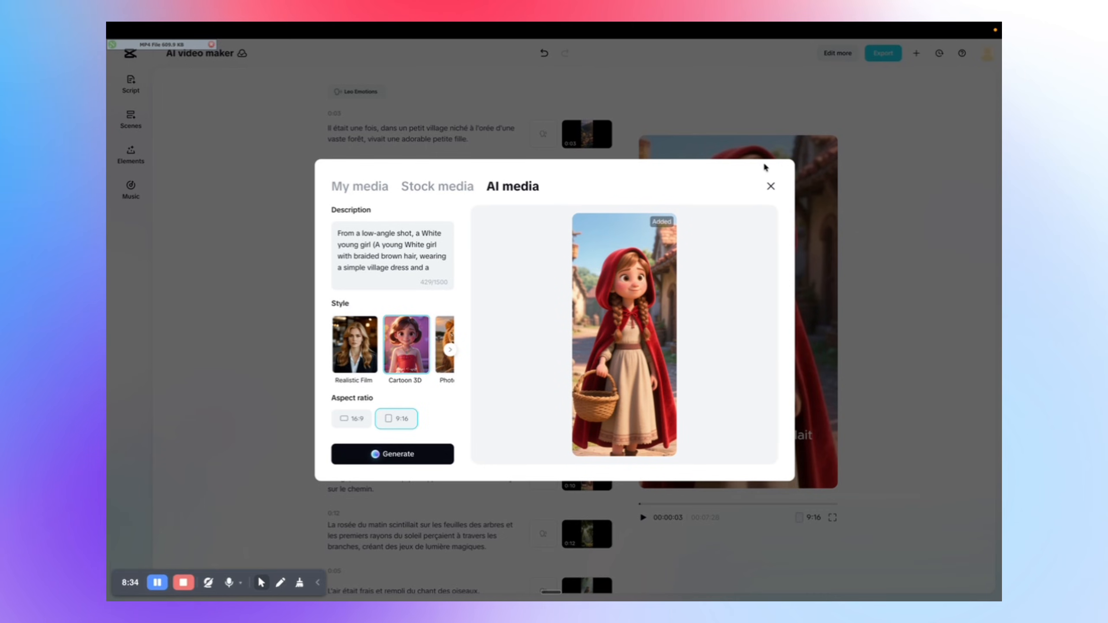
{"action": "left_click", "coordinate": [772, 186]}
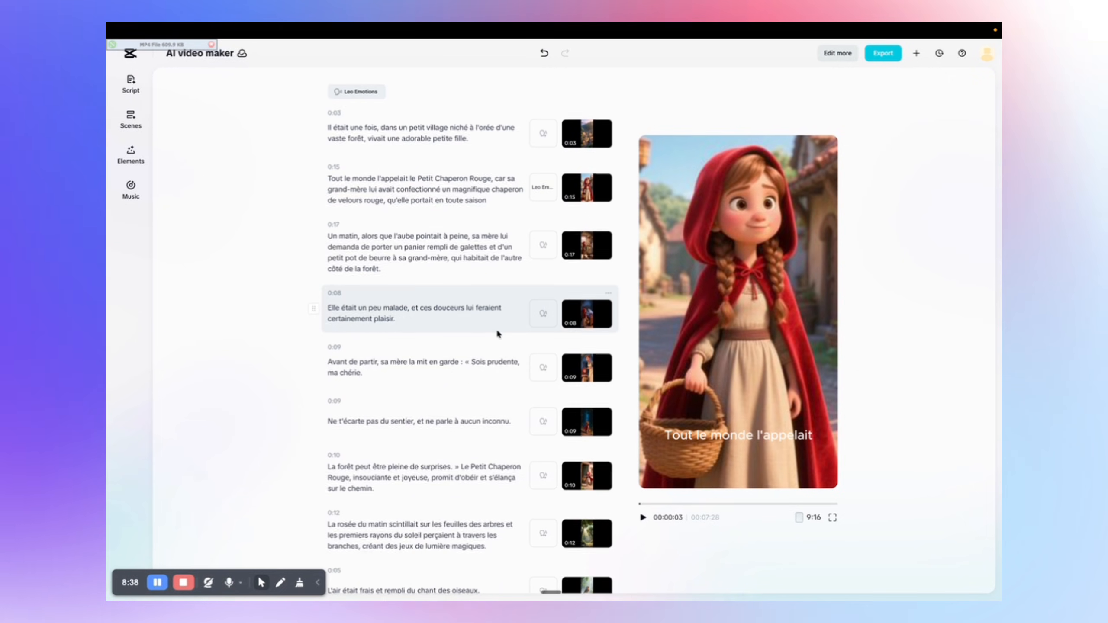
- Look through the following storyboard scenes and open the Elements options with the caption templates
{"action": "scroll", "coordinate": [498, 333], "scroll_direction": "down", "scroll_amount": 10}
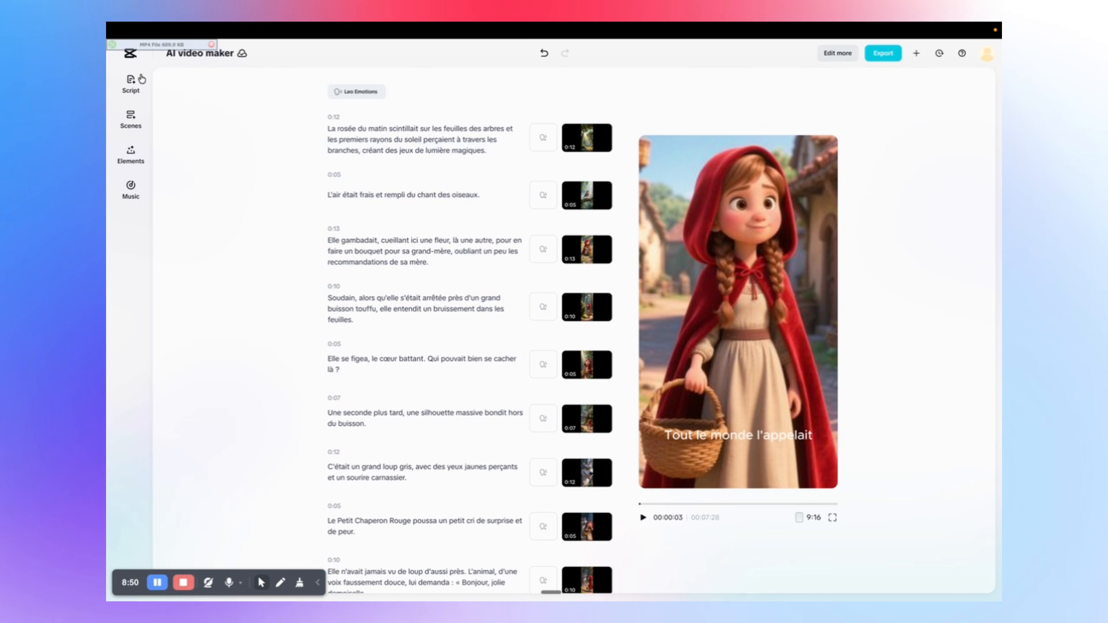
{"action": "left_click", "coordinate": [130, 153]}
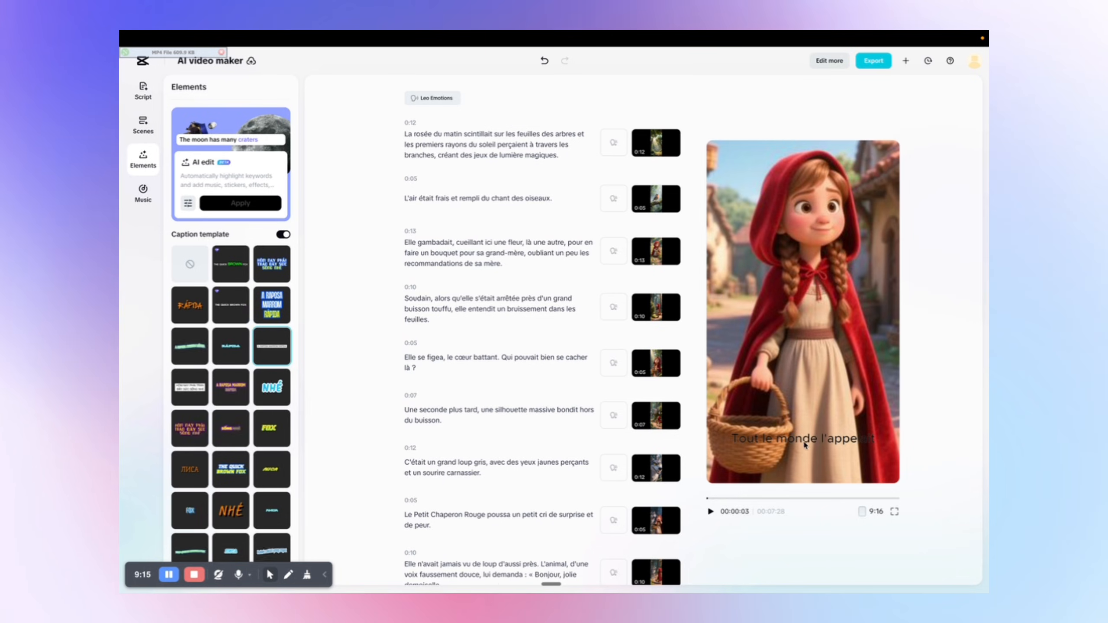
- Play the video preview to check the captions, and look through the Music and Scenes options
{"action": "left_click", "coordinate": [711, 511]}
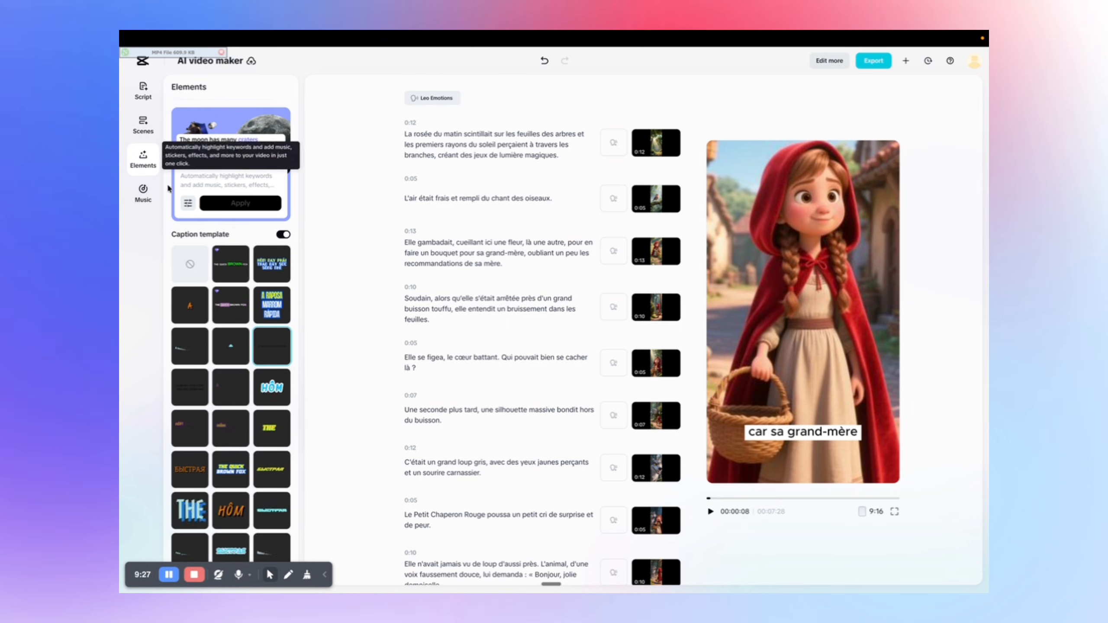
{"action": "left_click", "coordinate": [144, 197]}
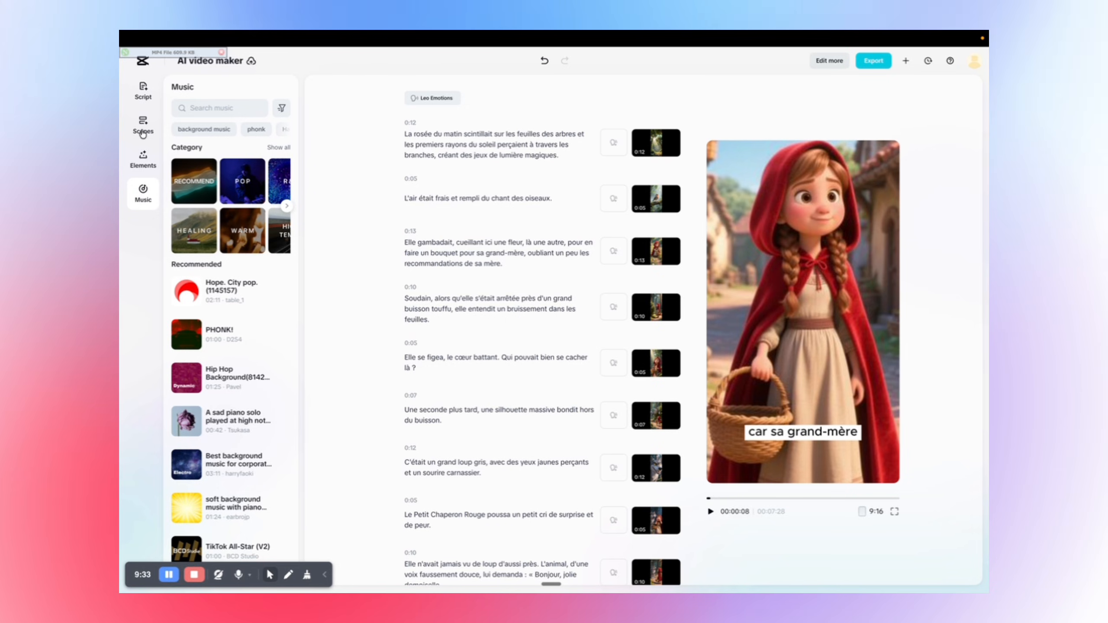
{"action": "left_click", "coordinate": [139, 127]}
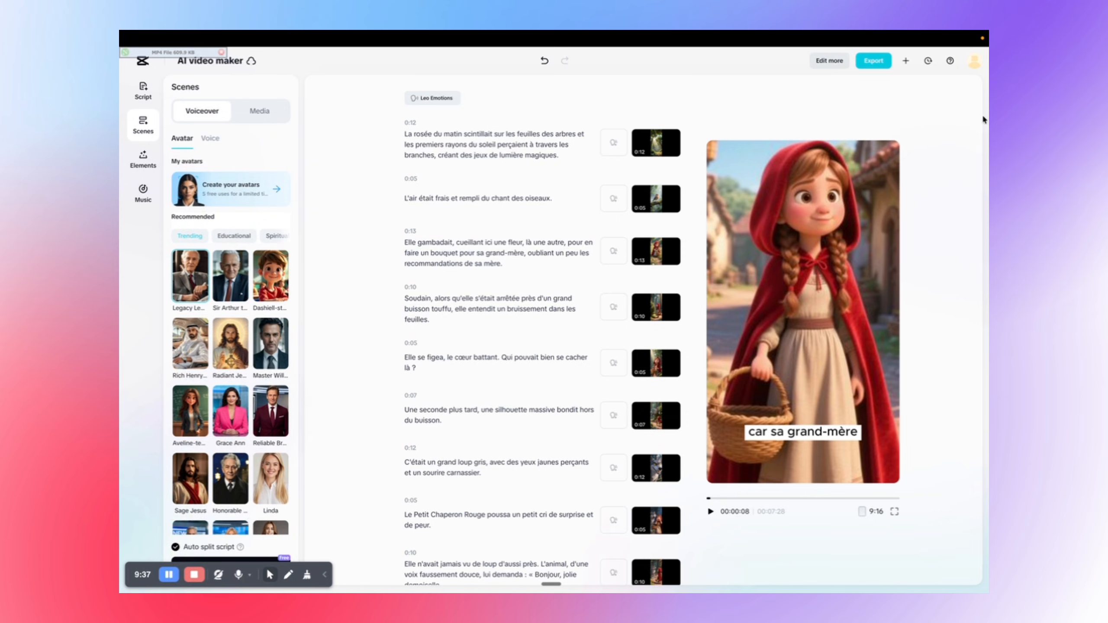
- Export the video with the file name "le petit chaperon rouge"
{"action": "left_click", "coordinate": [873, 61]}
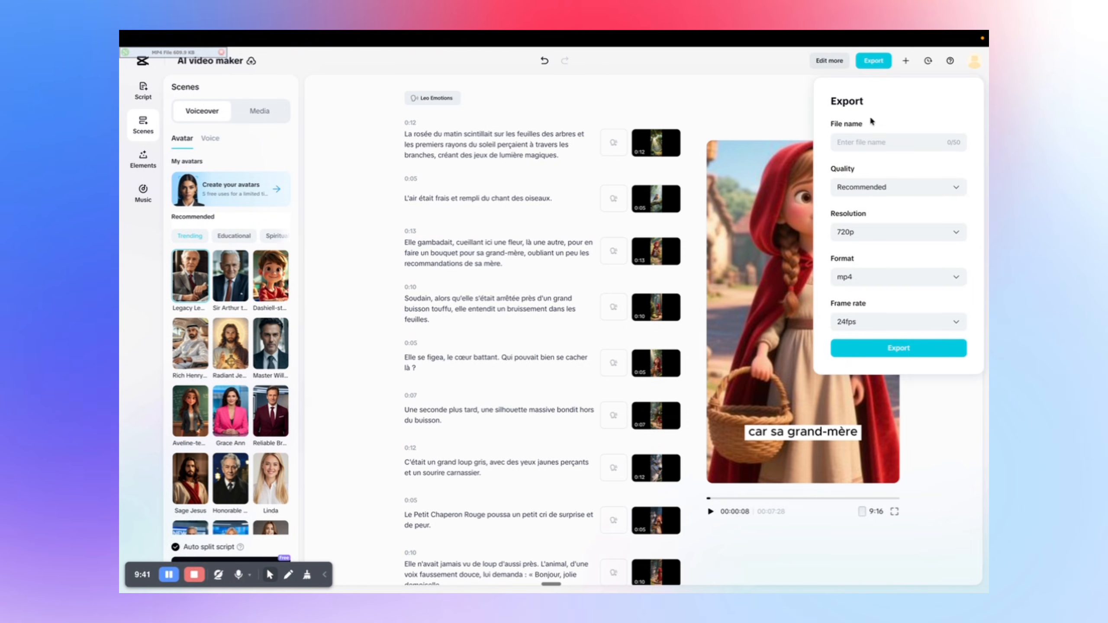
{"action": "type", "text": "l"}
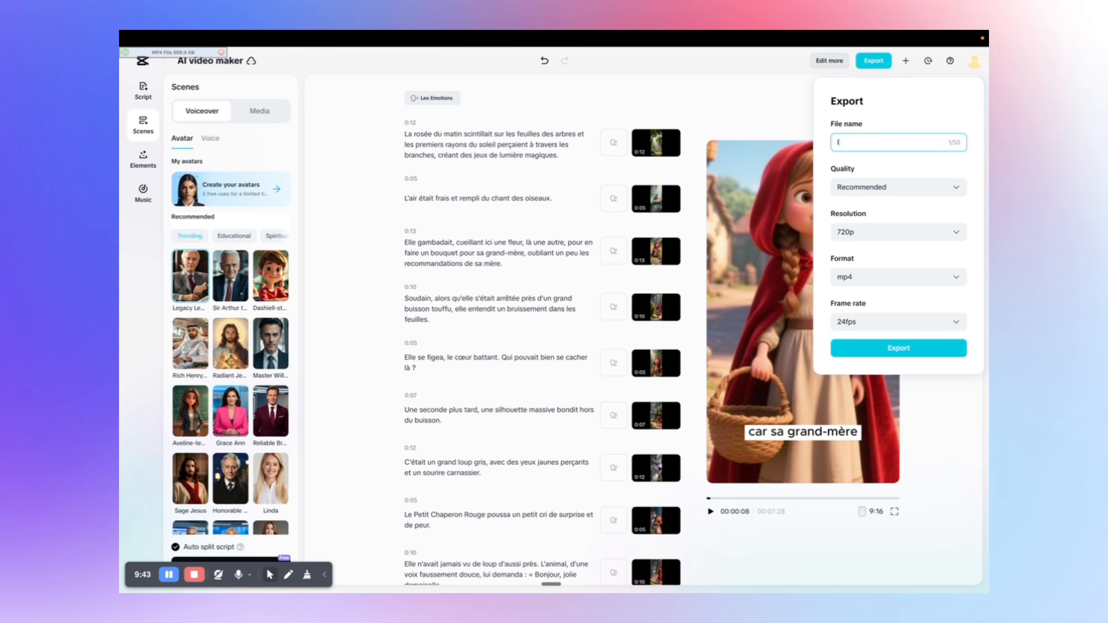
{"action": "type", "text": "e pet"}
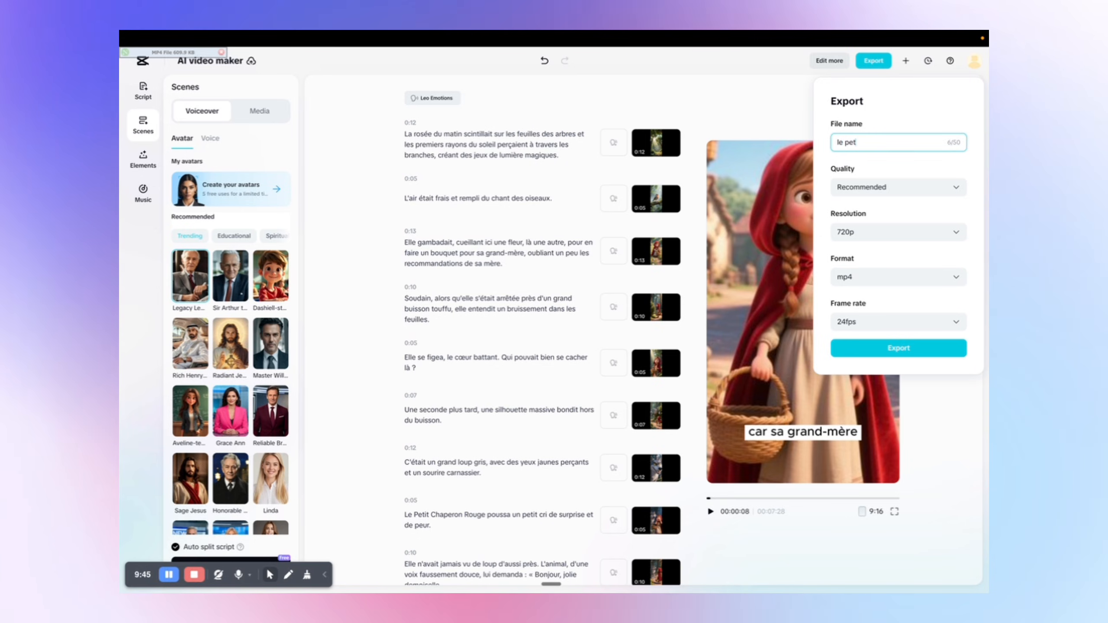
{"action": "type", "text": "it chapero"}
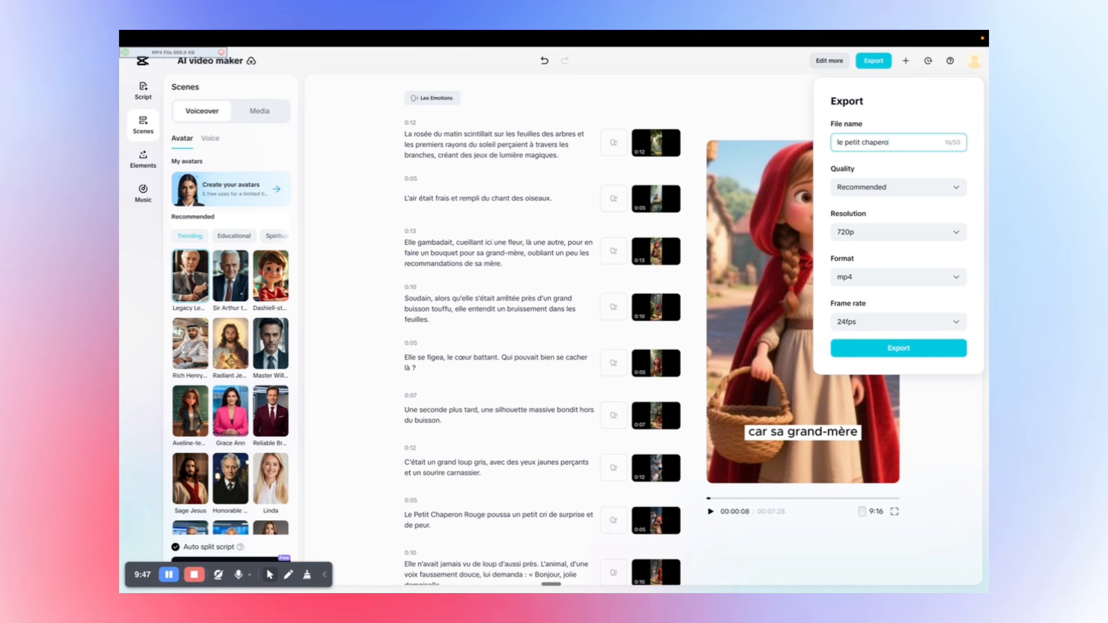
{"action": "type", "text": "n rouge"}
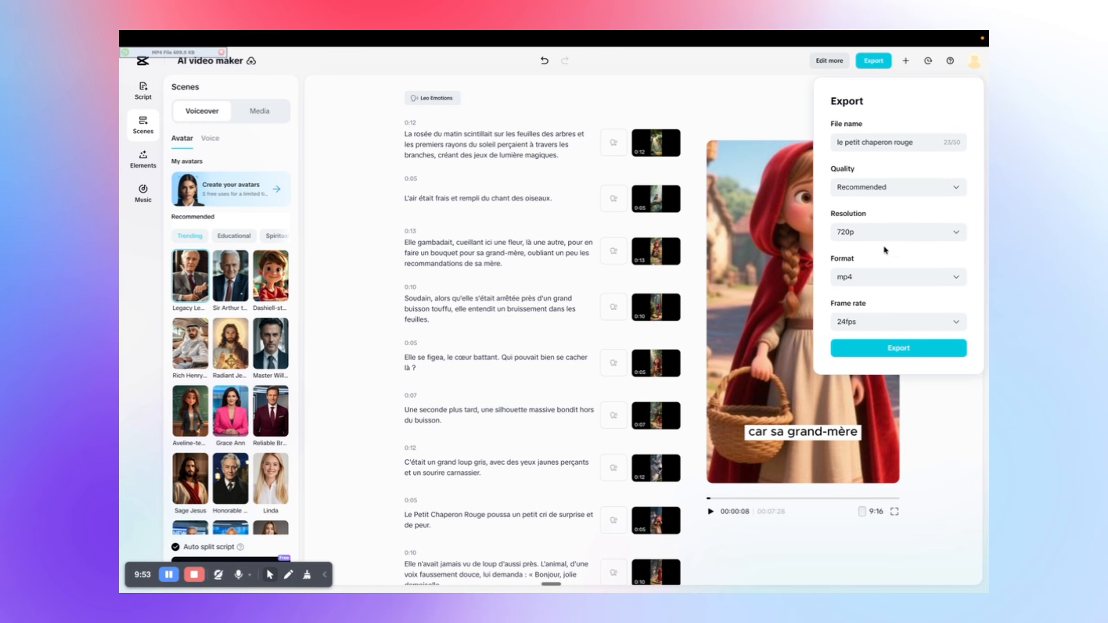
{"action": "left_click", "coordinate": [887, 232]}
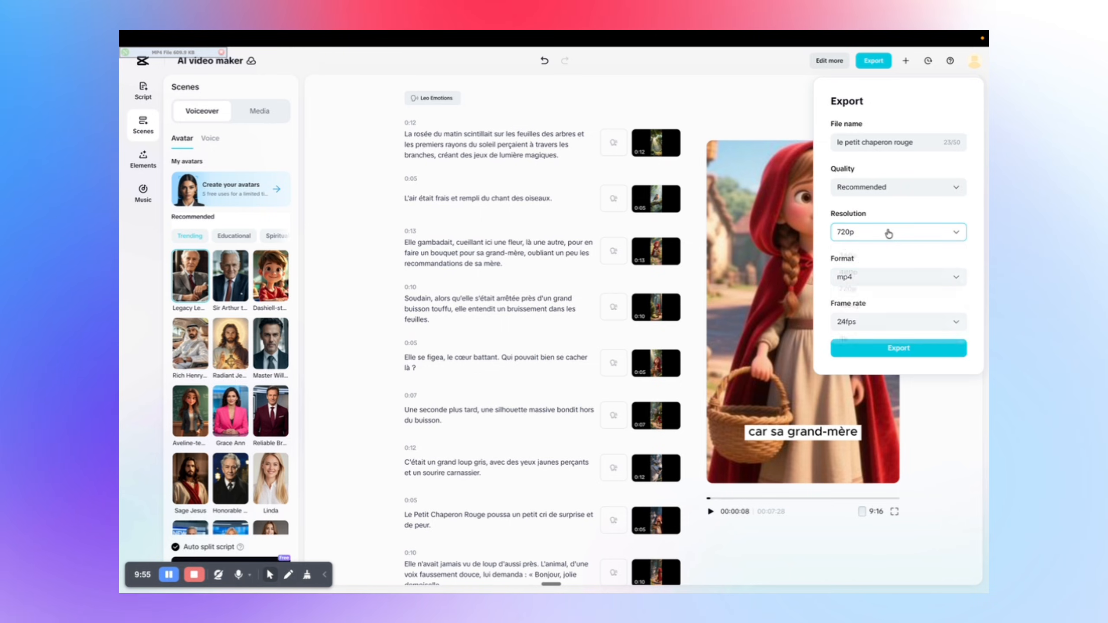
{"action": "left_click", "coordinate": [877, 357]}
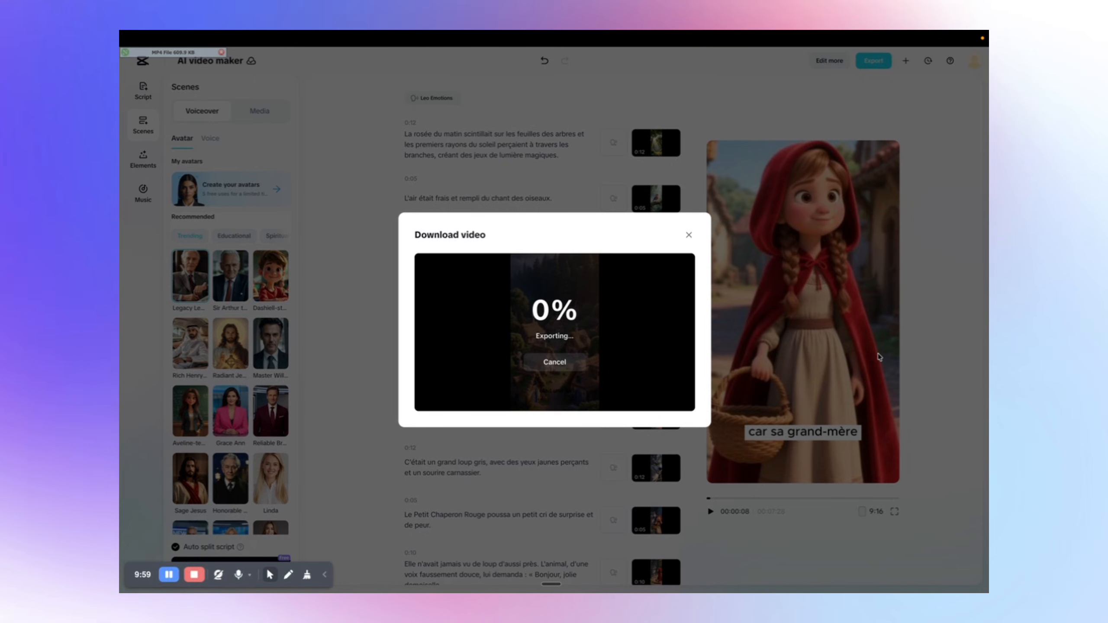